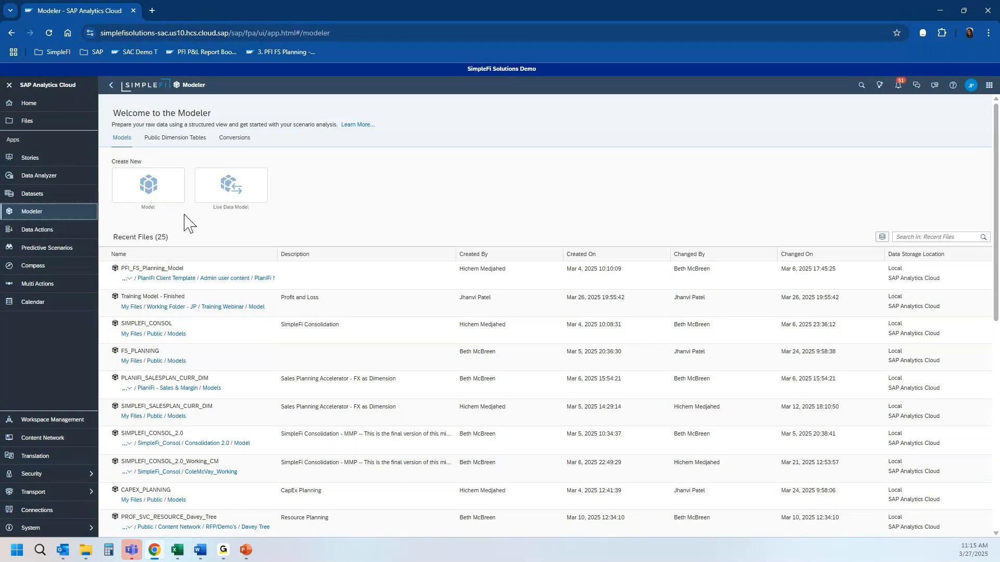
Create a new empty model with SAP Analytics Cloud as its data storage location, and collapse the navigation sidebar
{"action": "left_click", "coordinate": [158, 197]}
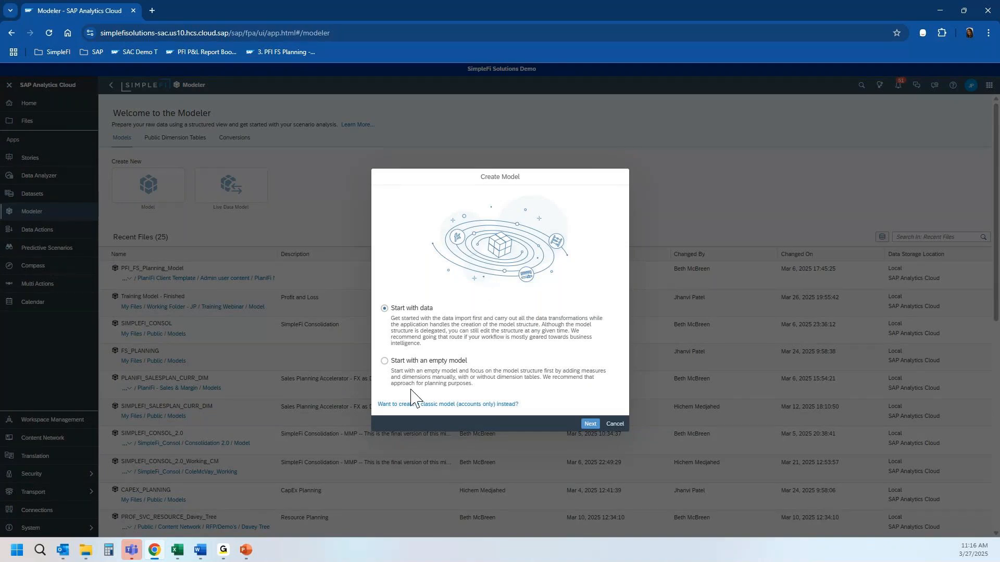
{"action": "left_click", "coordinate": [384, 360]}
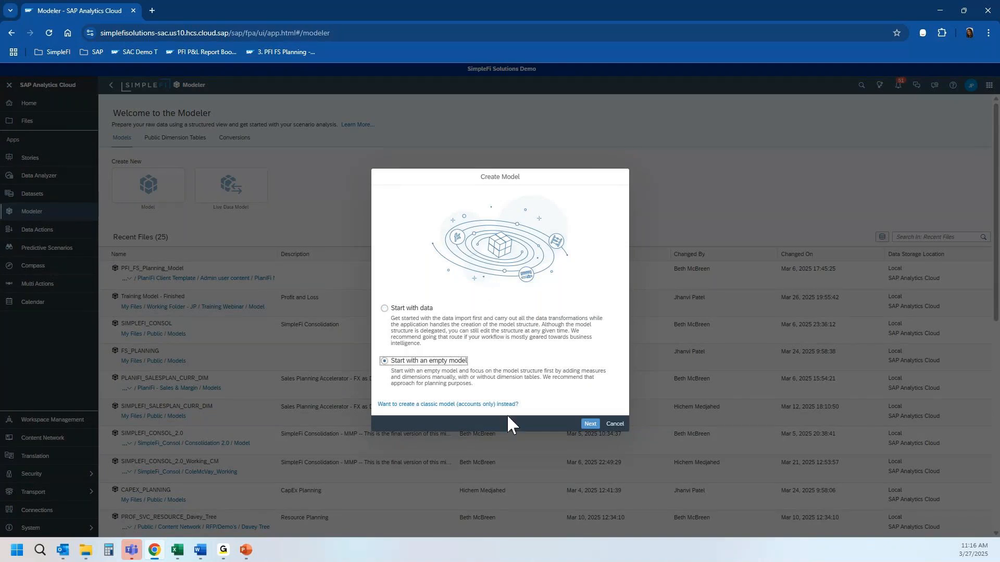
{"action": "left_click", "coordinate": [590, 425]}
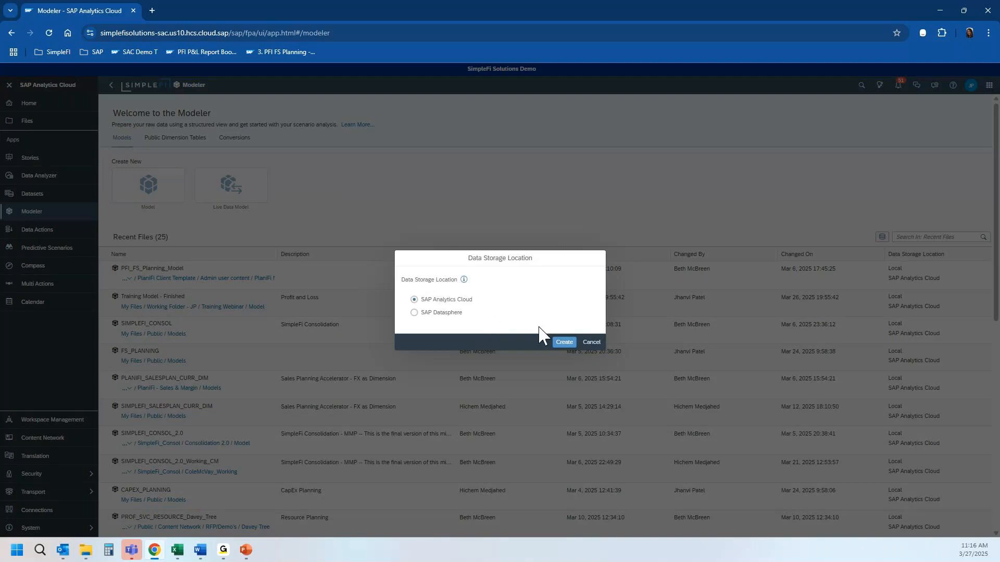
{"action": "left_click", "coordinate": [564, 343]}
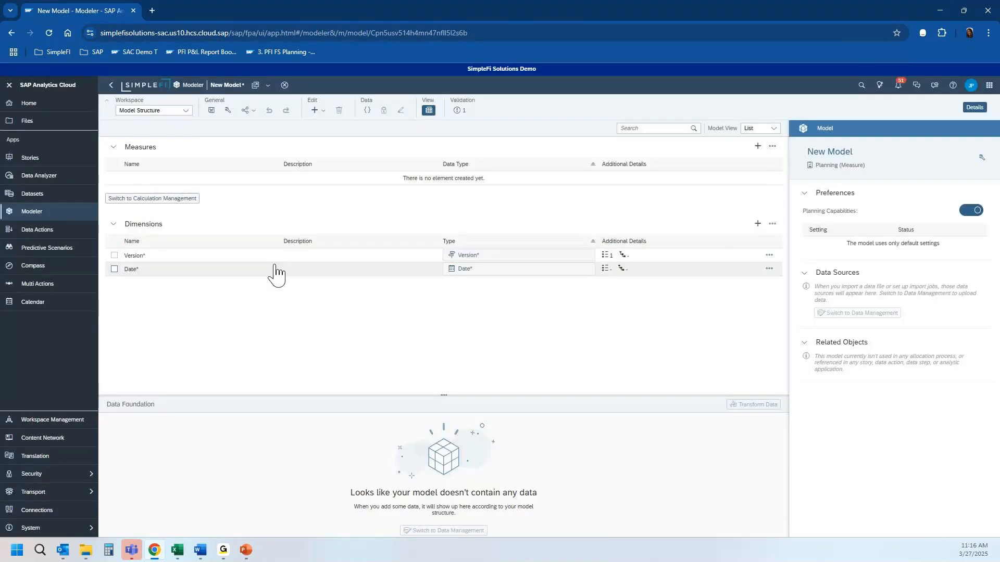
{"action": "left_click", "coordinate": [9, 84]}
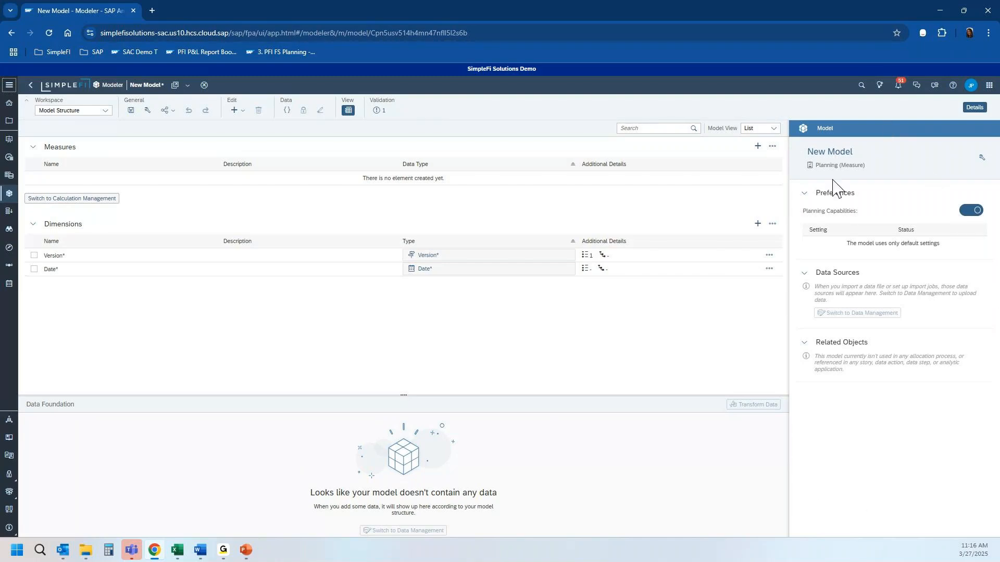
In the model preferences, name the model Training Model and enter Profit and Loss as its description
{"action": "double_click", "coordinate": [796, 369]}
{"action": "left_click", "coordinate": [504, 355]}
{"action": "left_click", "coordinate": [980, 158]}
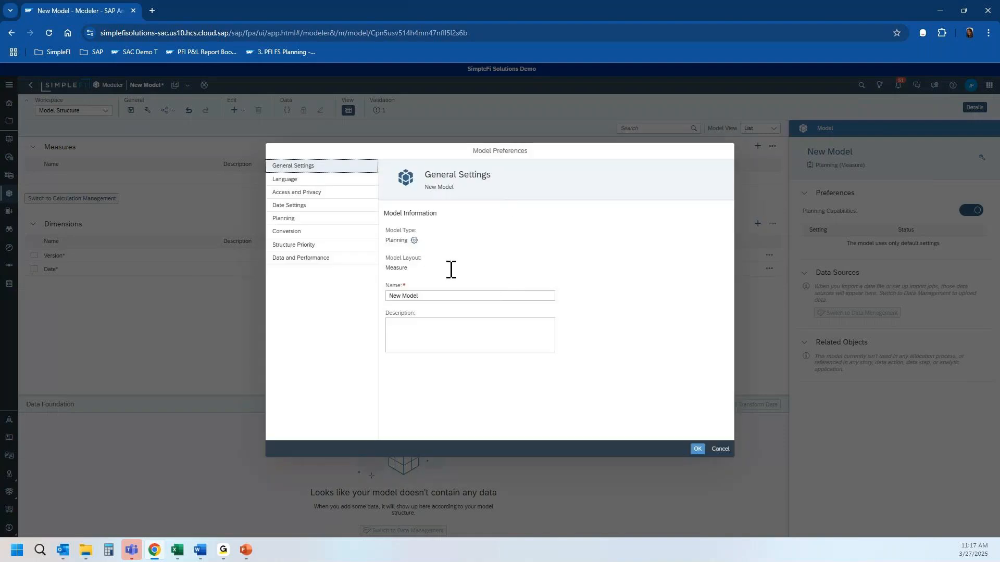
{"action": "triple_click", "coordinate": [434, 296]}
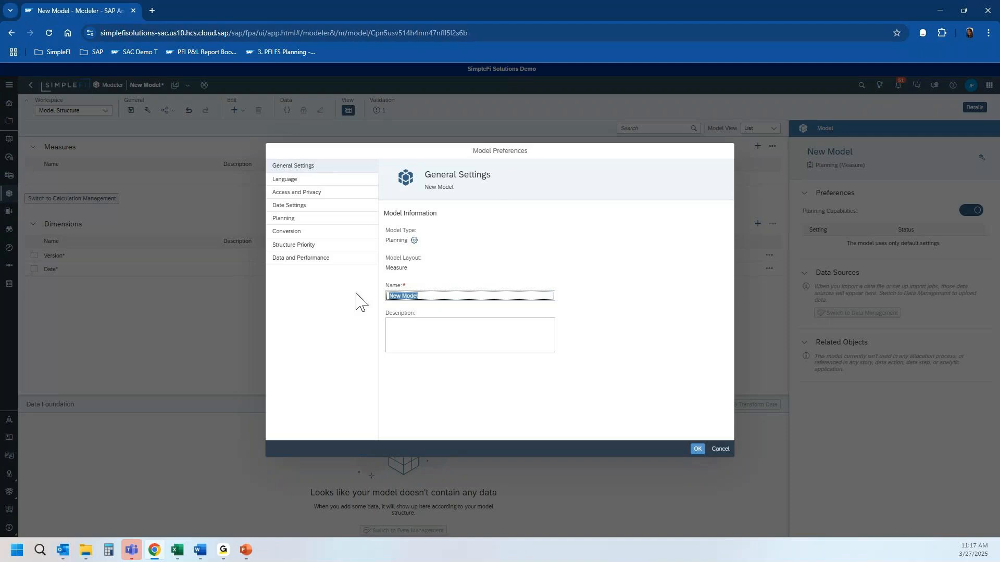
{"action": "type", "text": "Training Mo"}
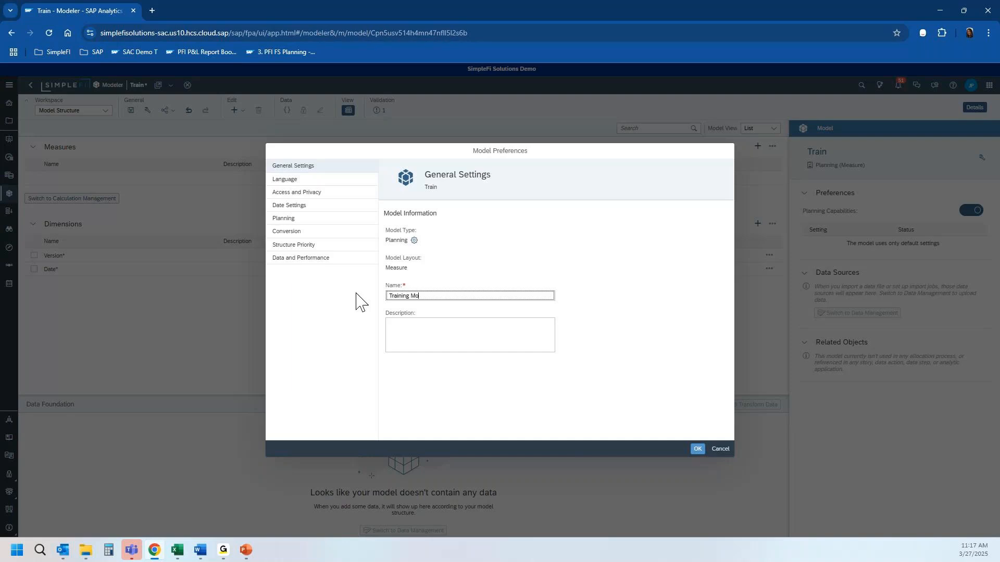
{"action": "type", "text": "del"}
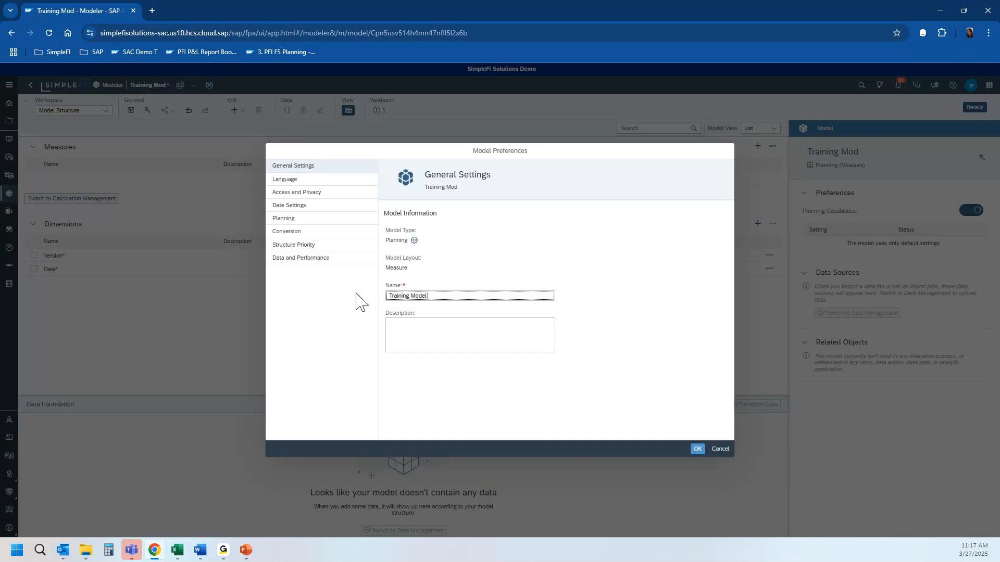
{"action": "left_click", "coordinate": [408, 328]}
{"action": "type", "text": "Pro"}
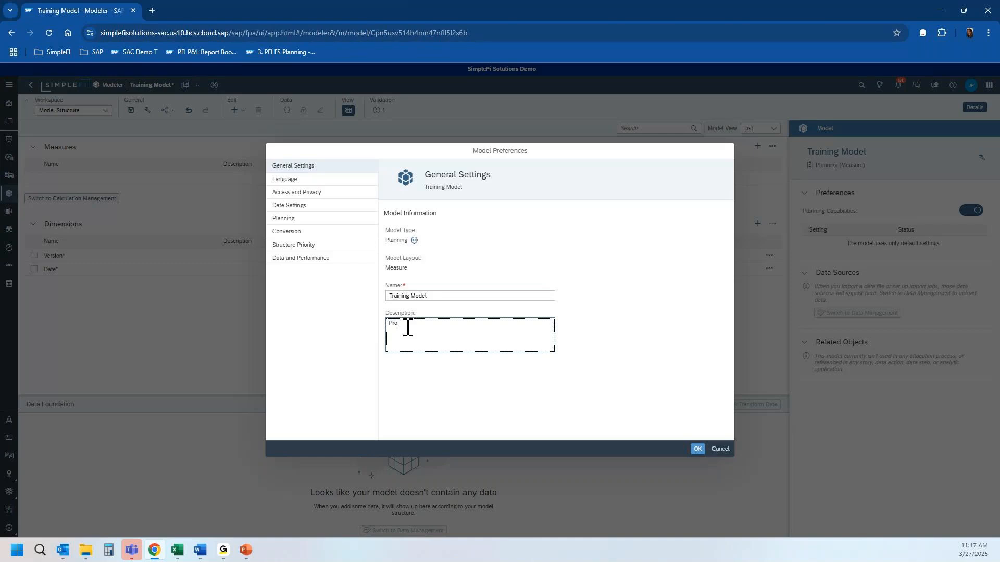
{"action": "type", "text": "fit and Loss"}
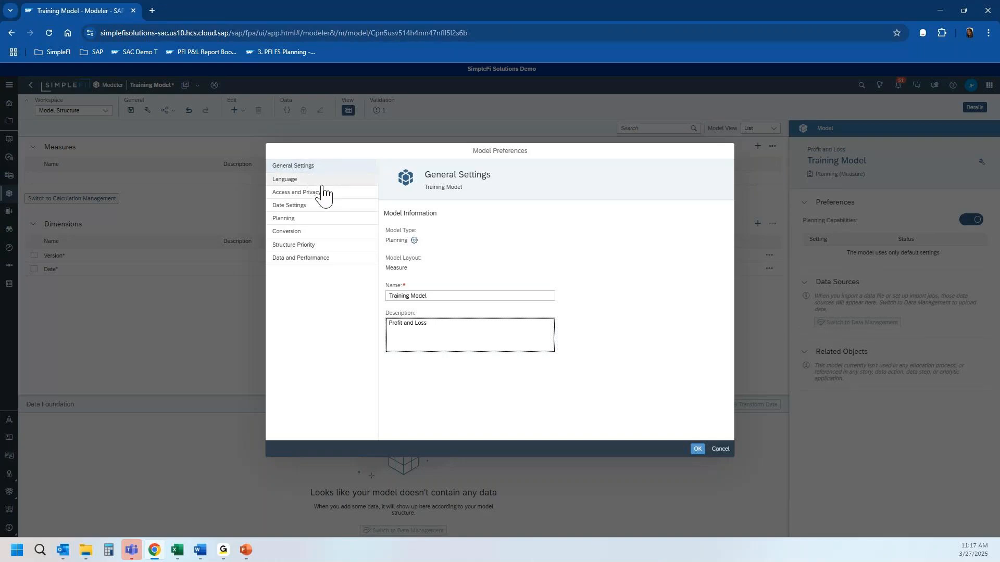
Enable Data Audit and Currency Conversion with the PnL100_CCT rates table in the model preferences
{"action": "left_click", "coordinate": [308, 196]}
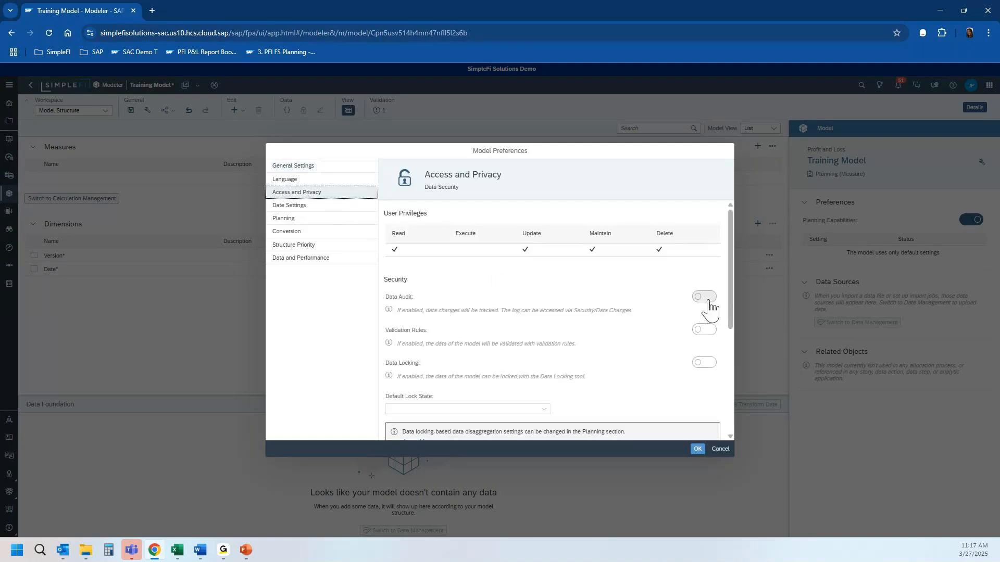
{"action": "left_click", "coordinate": [706, 299]}
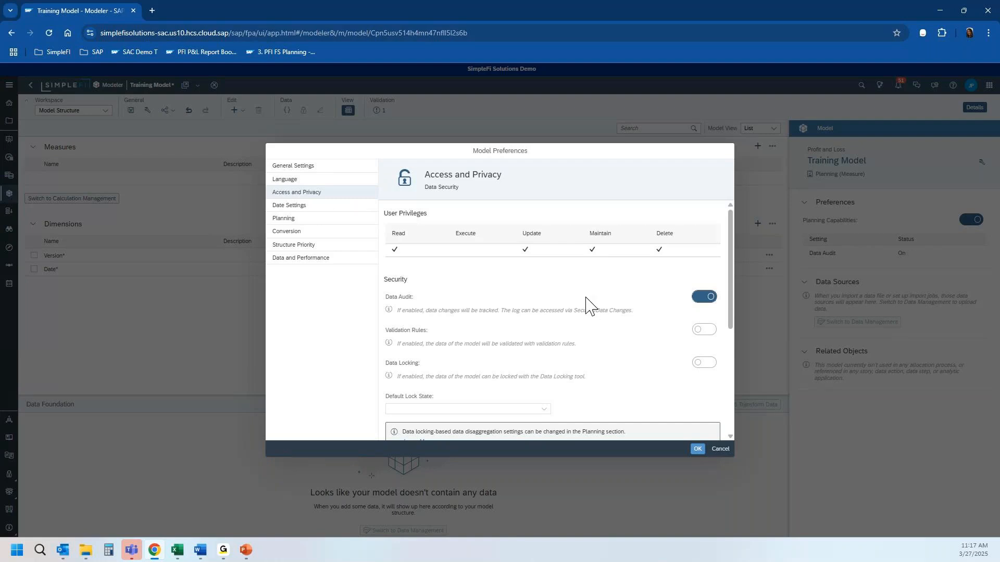
{"action": "left_click", "coordinate": [284, 236]}
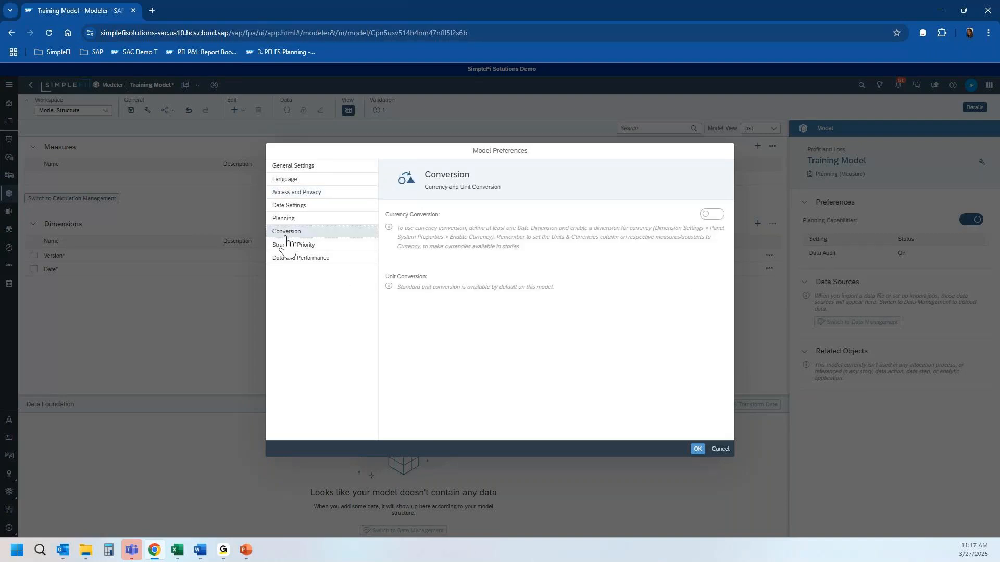
{"action": "left_click", "coordinate": [707, 218]}
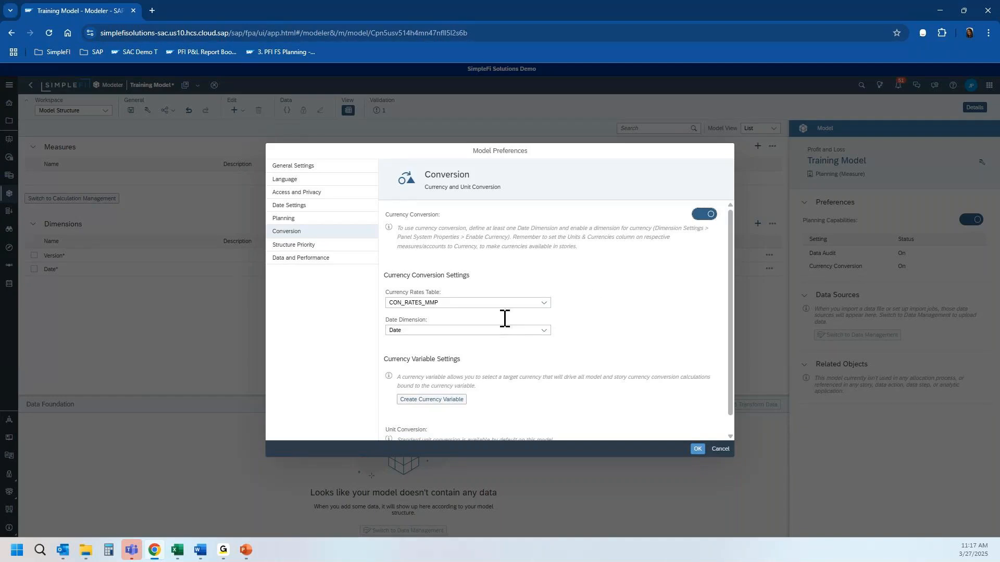
{"action": "left_click", "coordinate": [543, 304]}
{"action": "left_click_drag", "start_coordinate": [549, 196], "coordinate": [547, 309]}
{"action": "left_click", "coordinate": [487, 291]}
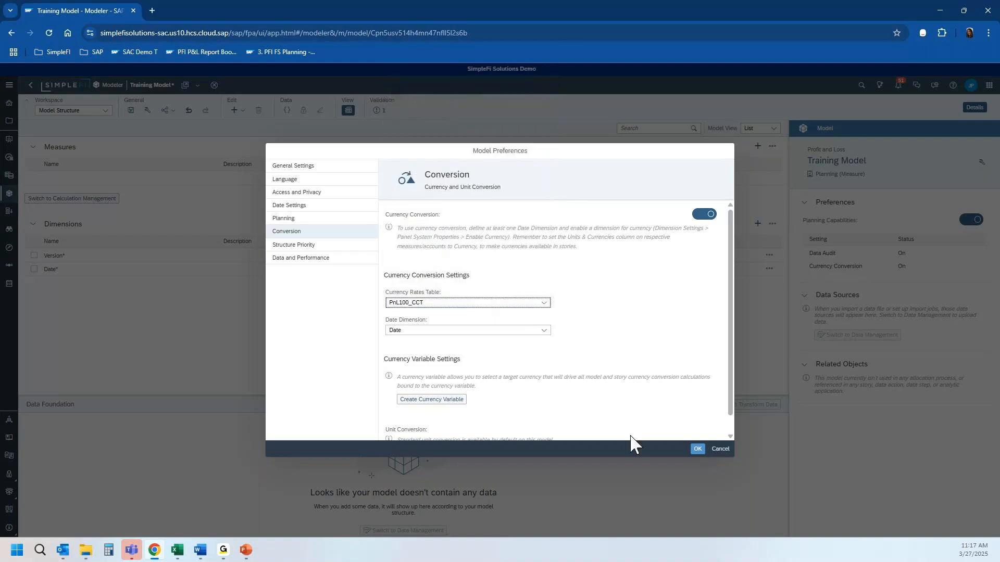
{"action": "left_click", "coordinate": [698, 450]}
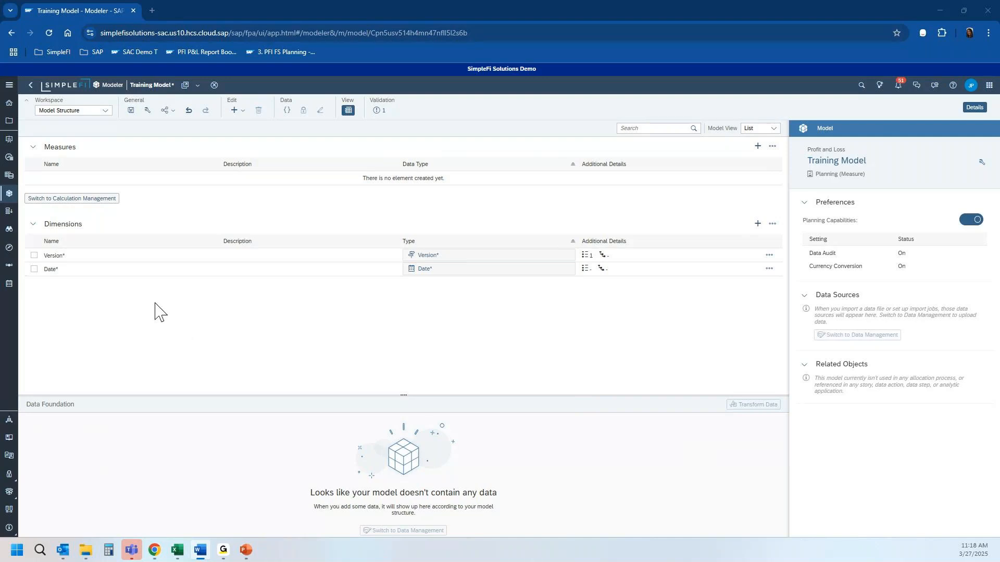
Open the Date dimension's table for editing and enter Date as its description
{"action": "mouse_move", "coordinate": [553, 269]}
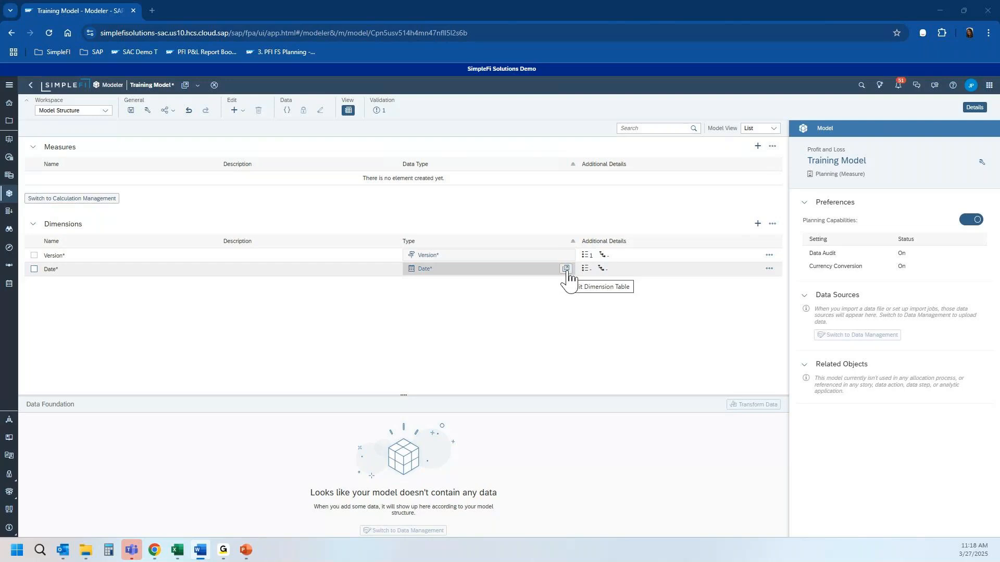
{"action": "left_click", "coordinate": [566, 268]}
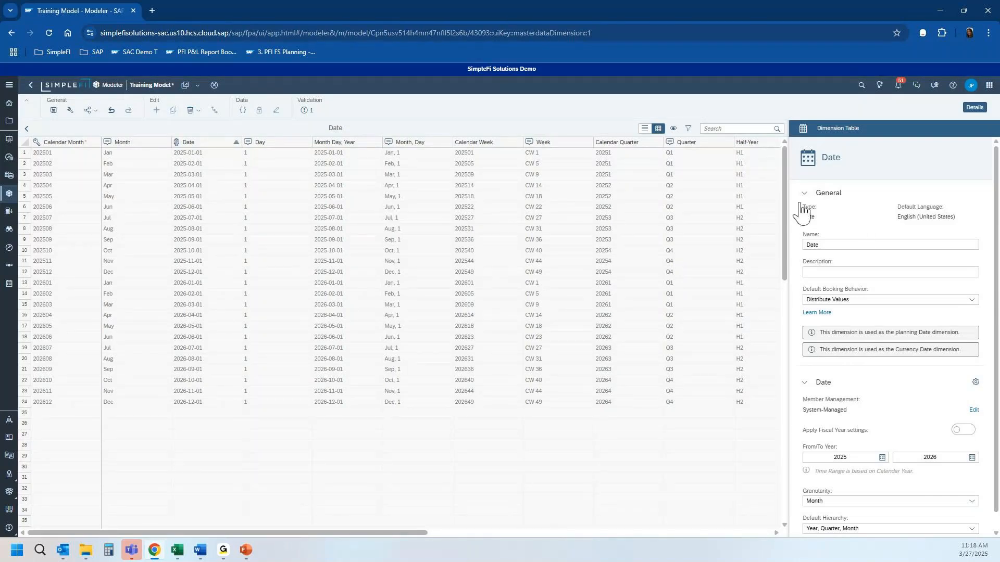
{"action": "left_click", "coordinate": [833, 273]}
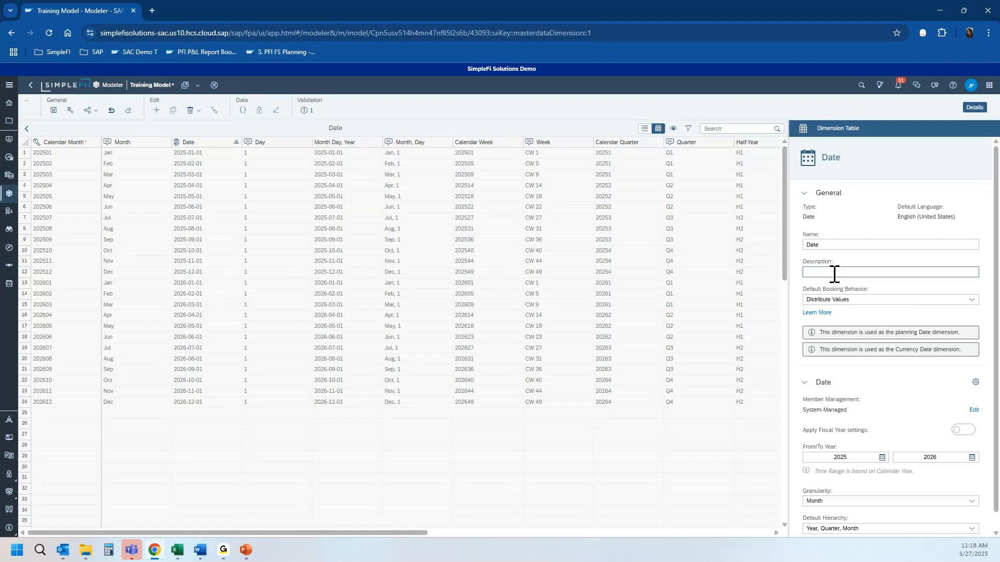
{"action": "left_click", "coordinate": [834, 273]}
{"action": "type", "text": "Date"}
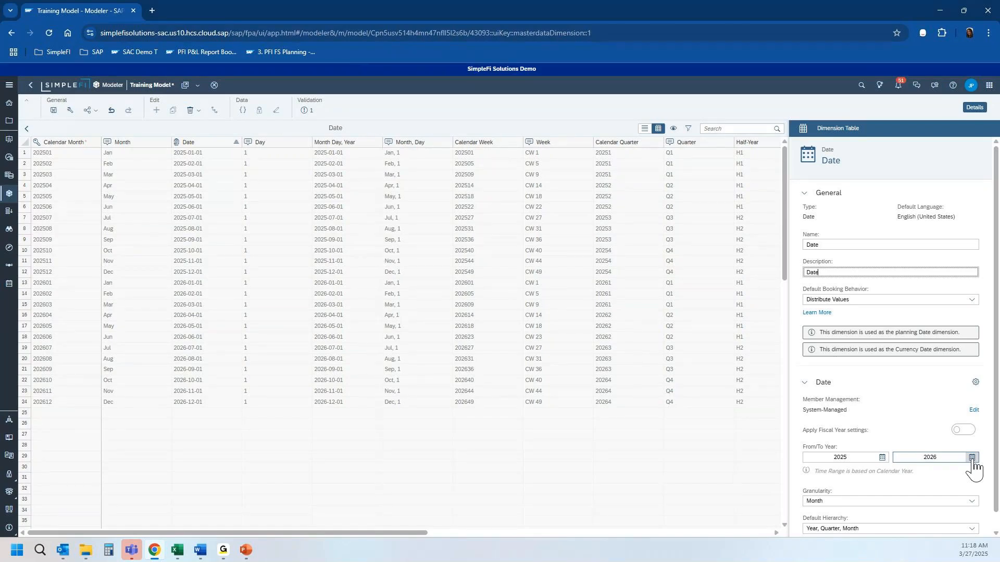
Set the Date dimension's year range from 2023 to 2029
{"action": "left_click", "coordinate": [882, 458]}
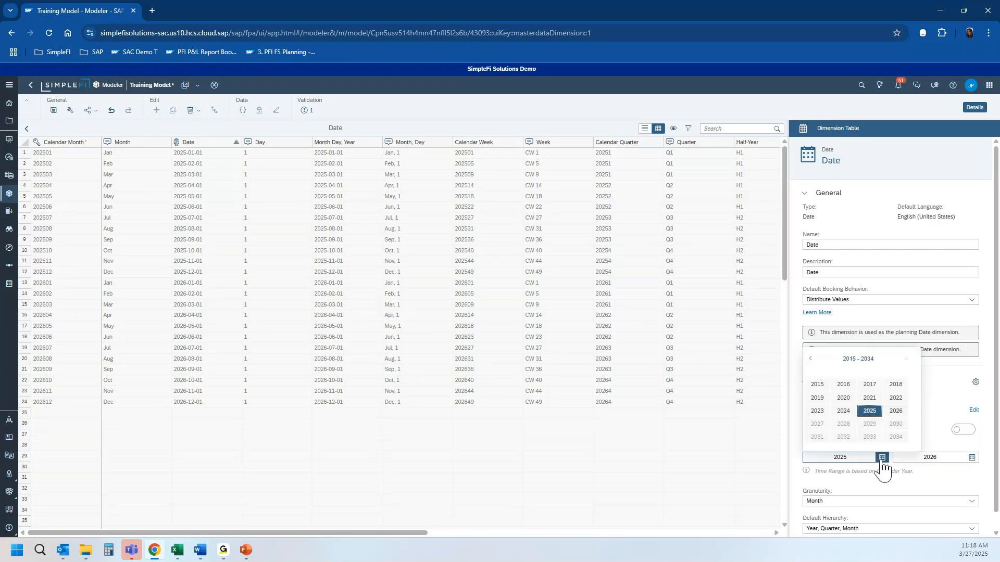
{"action": "left_click", "coordinate": [818, 411]}
{"action": "left_click", "coordinate": [972, 458]}
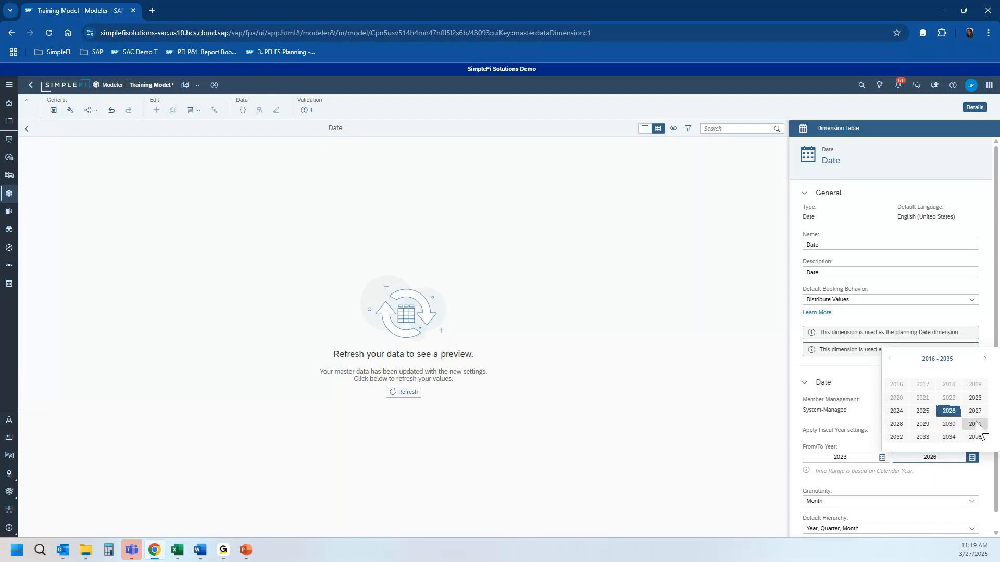
{"action": "left_click", "coordinate": [922, 425]}
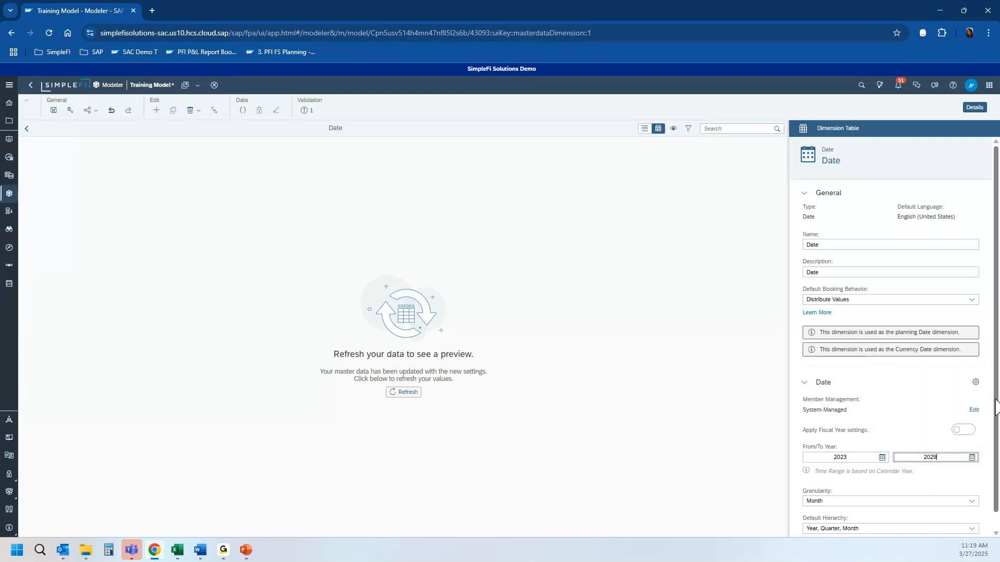
Choose Month granularity and the Year, Quarter, Month default hierarchy for the Date dimension, and refresh its data preview
{"action": "scroll", "coordinate": [995, 406], "scroll_direction": "down", "scroll_amount": 1}
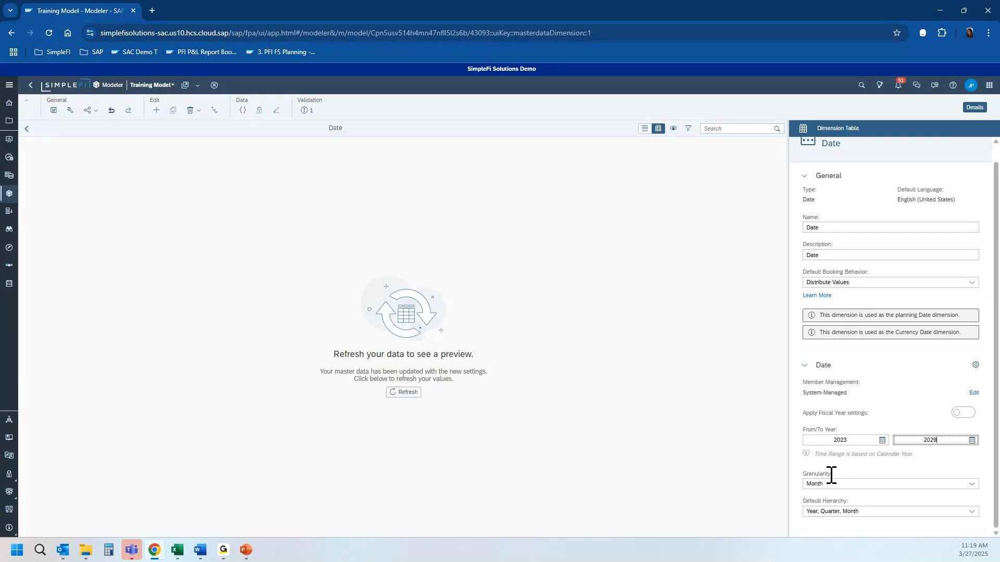
{"action": "left_click", "coordinate": [972, 485]}
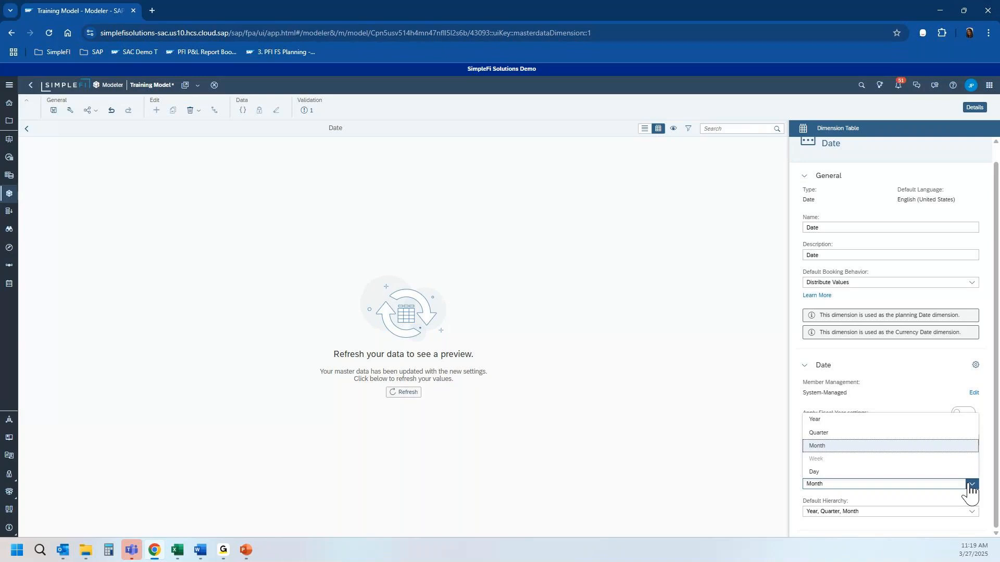
{"action": "left_click", "coordinate": [940, 447]}
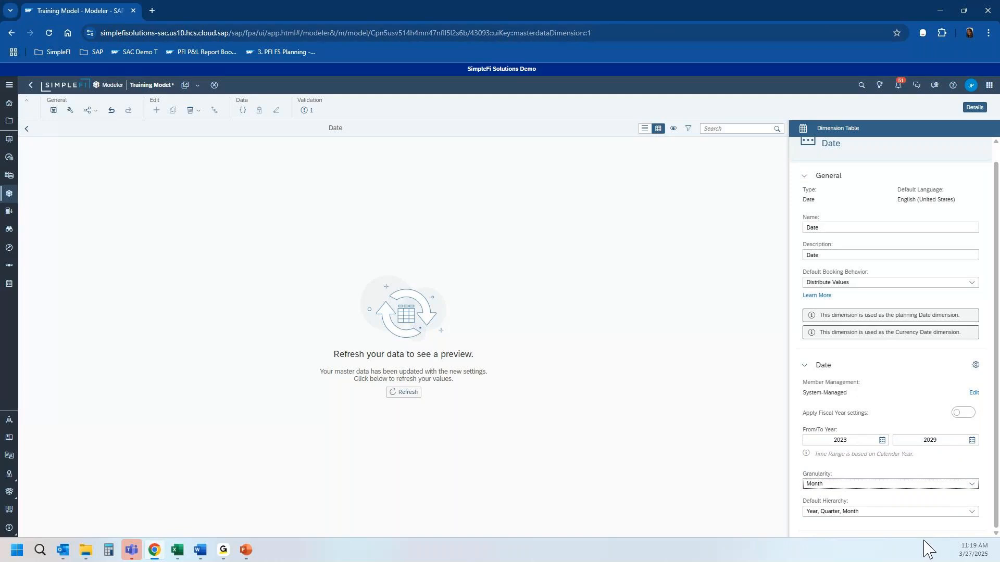
{"action": "left_click", "coordinate": [971, 515]}
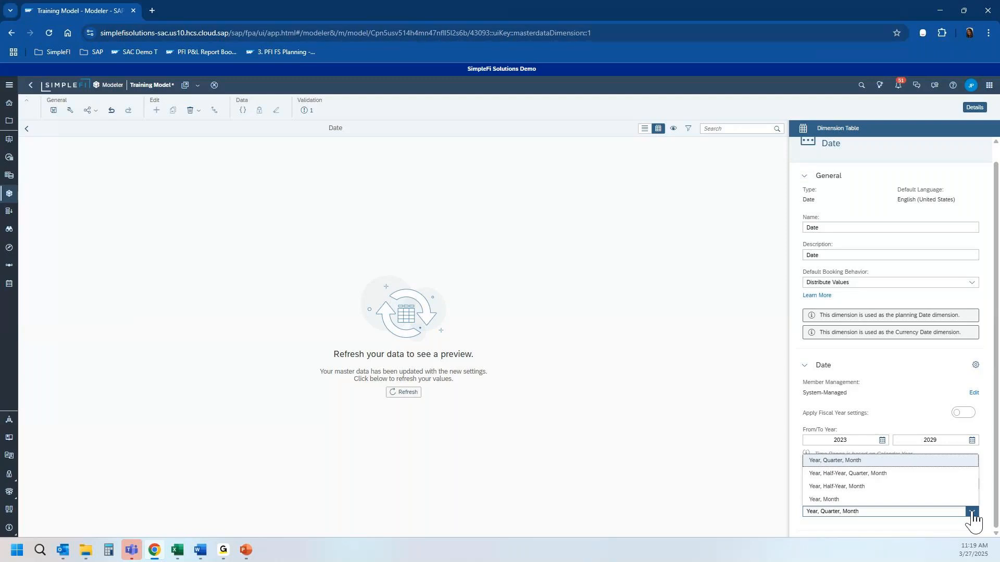
{"action": "left_click", "coordinate": [935, 461]}
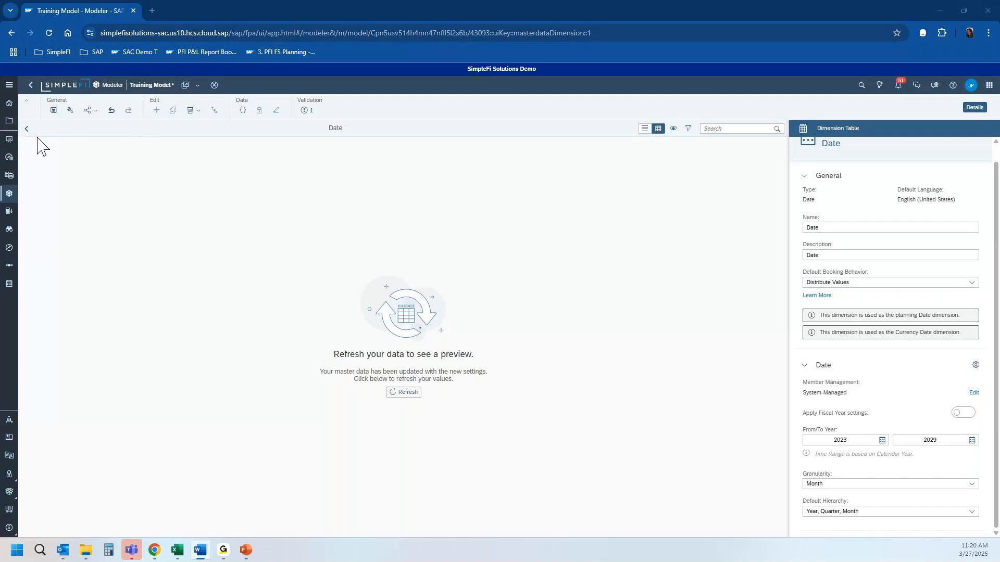
{"action": "left_click", "coordinate": [408, 393]}
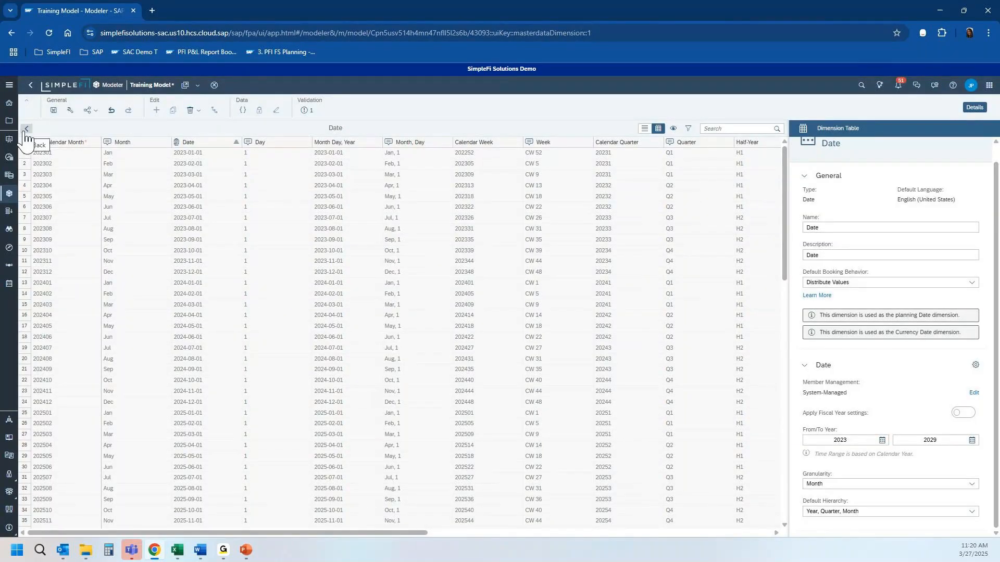
{"action": "left_click", "coordinate": [26, 129]}
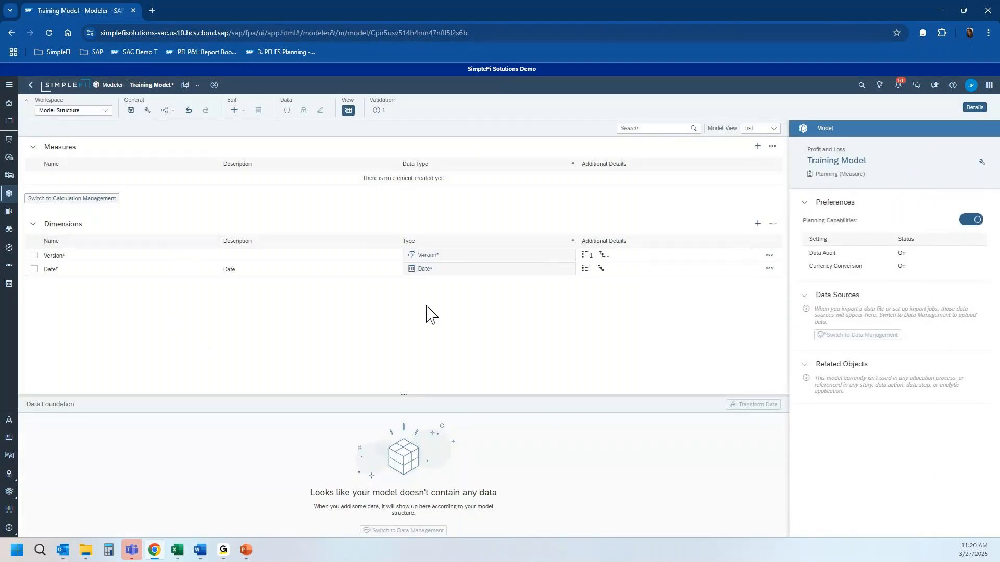
Add a dimension named PRD to the model with a new Generic dimension table
{"action": "left_click", "coordinate": [758, 224]}
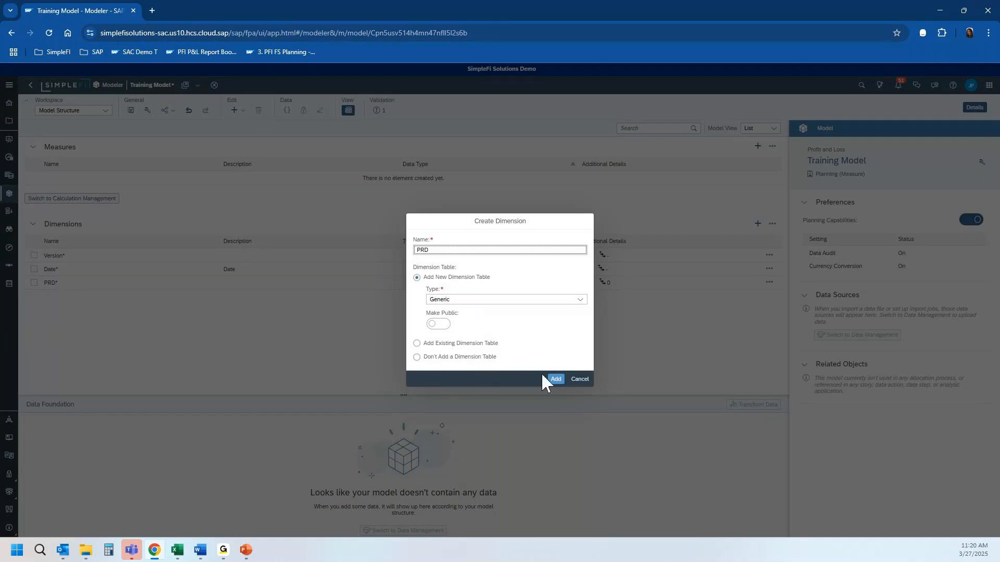
{"action": "left_click", "coordinate": [556, 379]}
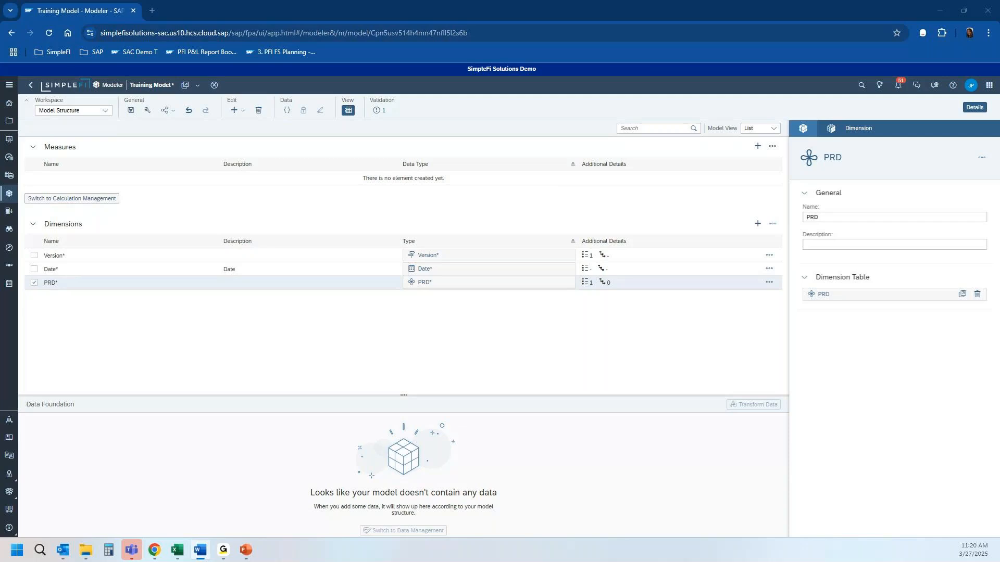
Enter Product as the description of the PRD dimension
{"action": "left_click", "coordinate": [828, 244]}
{"action": "type", "text": "roduc"}
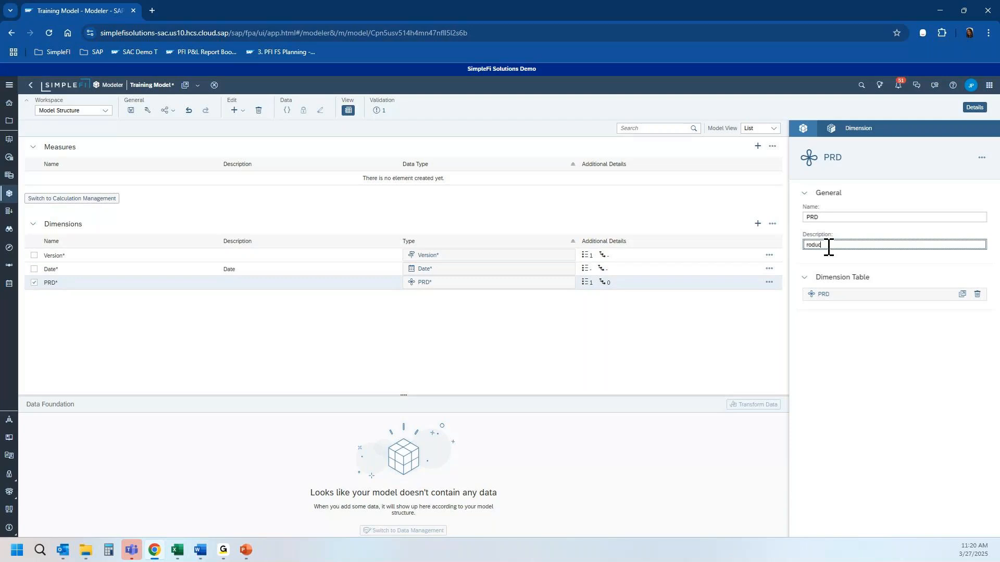
{"action": "type", "text": "t"}
{"action": "key", "text": "BackSpace"}
{"action": "key", "text": "BackSpace"}
{"action": "key", "text": "BackSpace"}
{"action": "key", "text": "BackSpace"}
{"action": "key", "text": "BackSpace"}
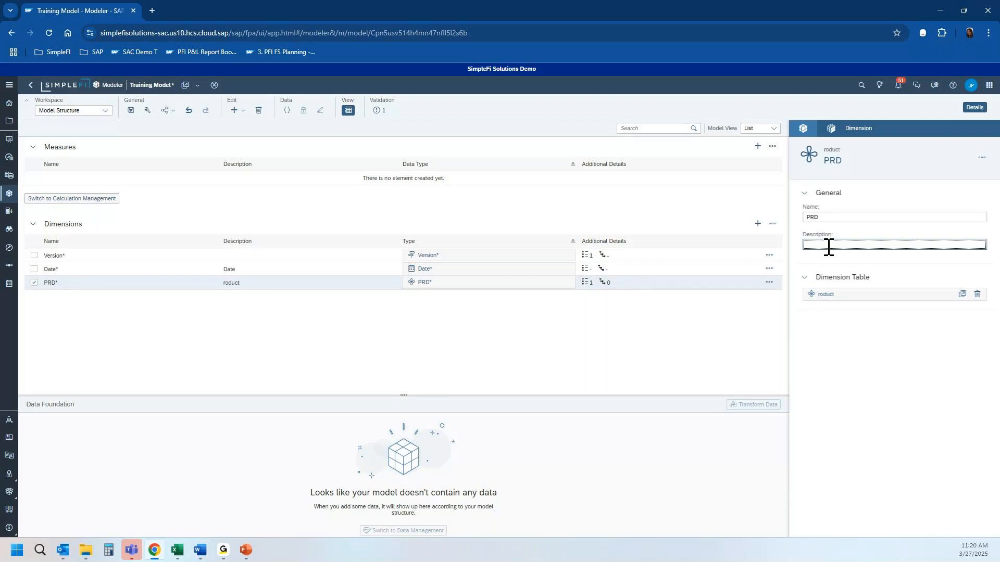
{"action": "type", "text": "Product"}
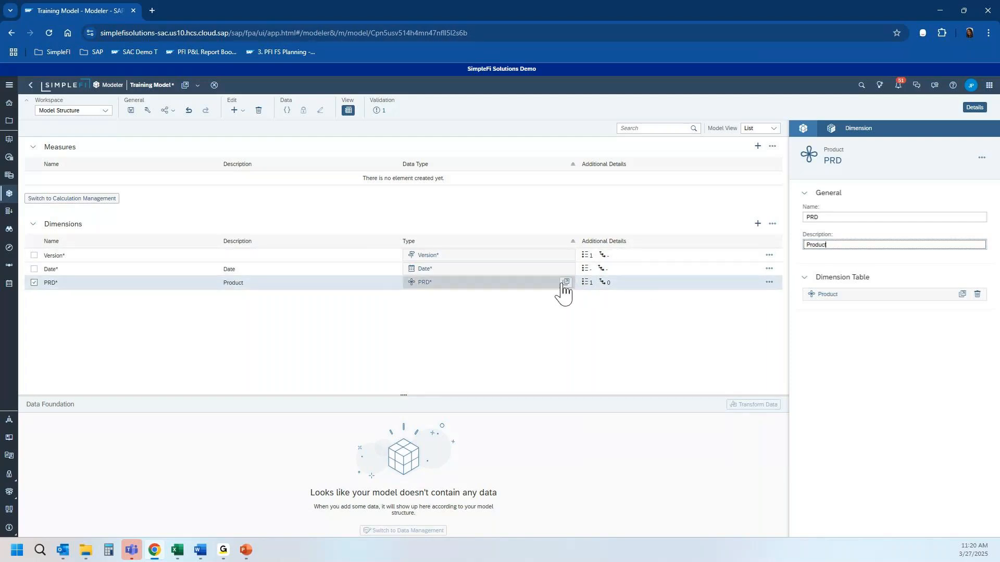
Open the PRD dimension's table and create a Text property with the ID Volume and a description
{"action": "left_click", "coordinate": [565, 283]}
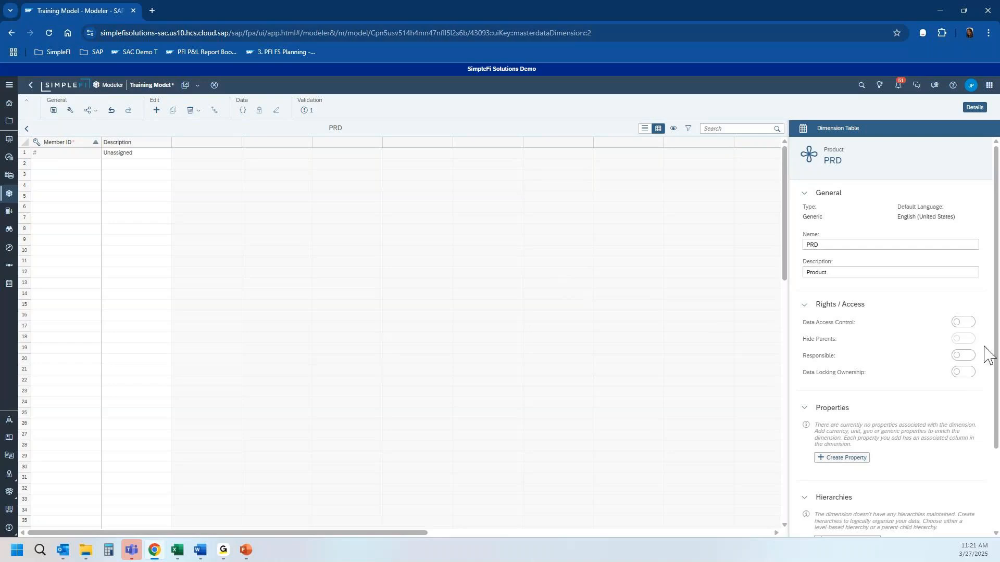
{"action": "scroll", "coordinate": [995, 354], "scroll_direction": "down", "scroll_amount": 1}
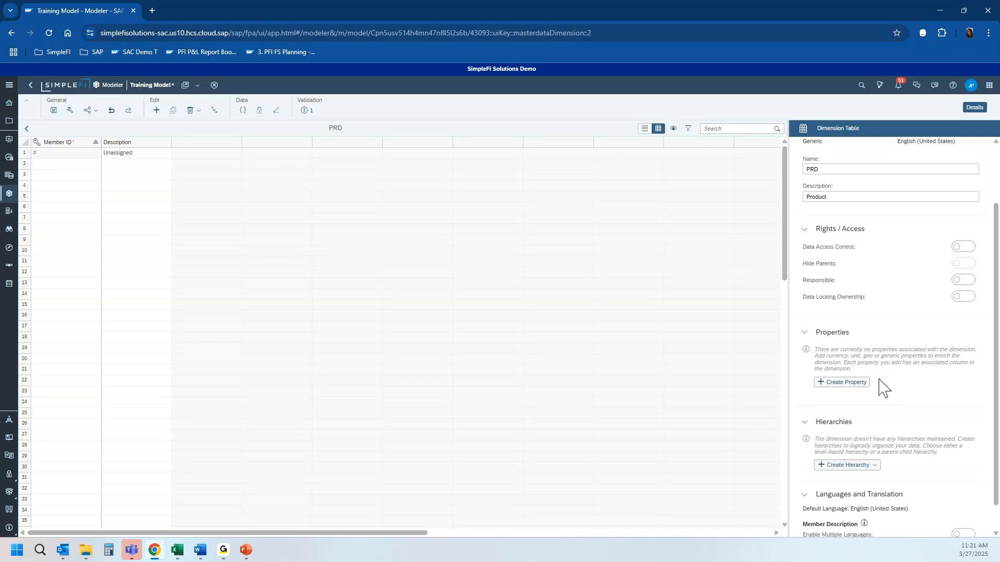
{"action": "left_click", "coordinate": [839, 383]}
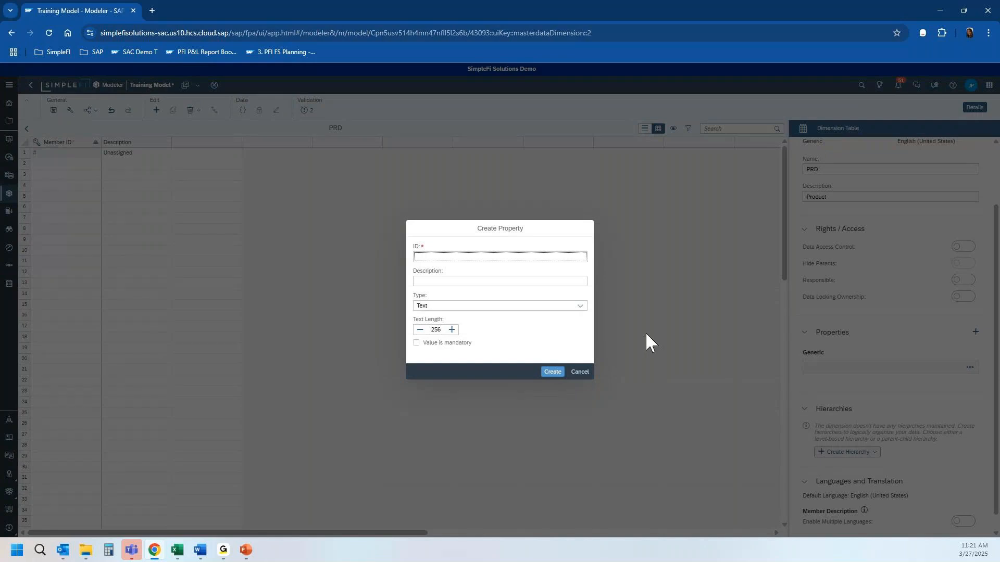
{"action": "type", "text": "Volume"}
{"action": "left_click", "coordinate": [431, 281]}
{"action": "type", "text": "Vol"}
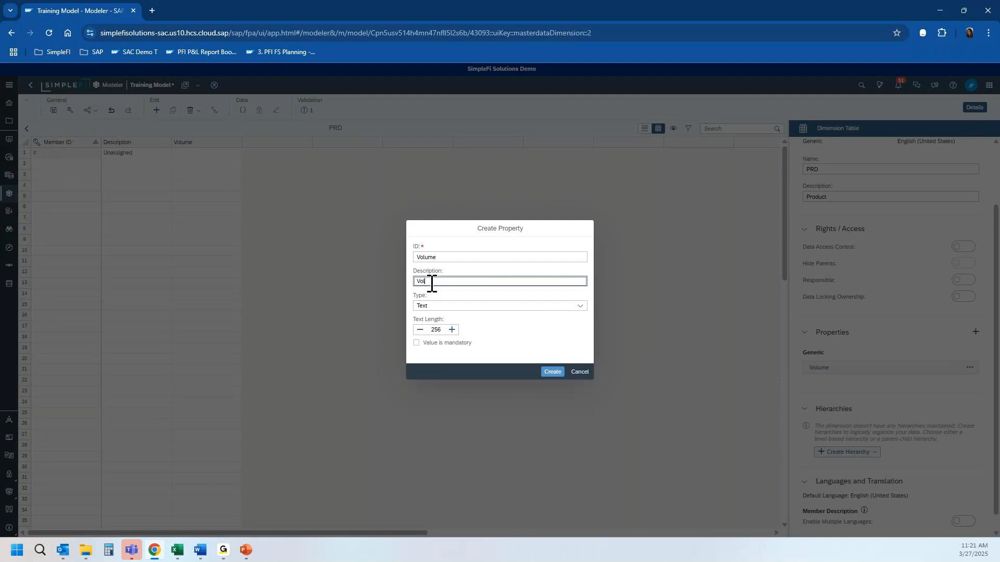
{"action": "left_click", "coordinate": [552, 373]}
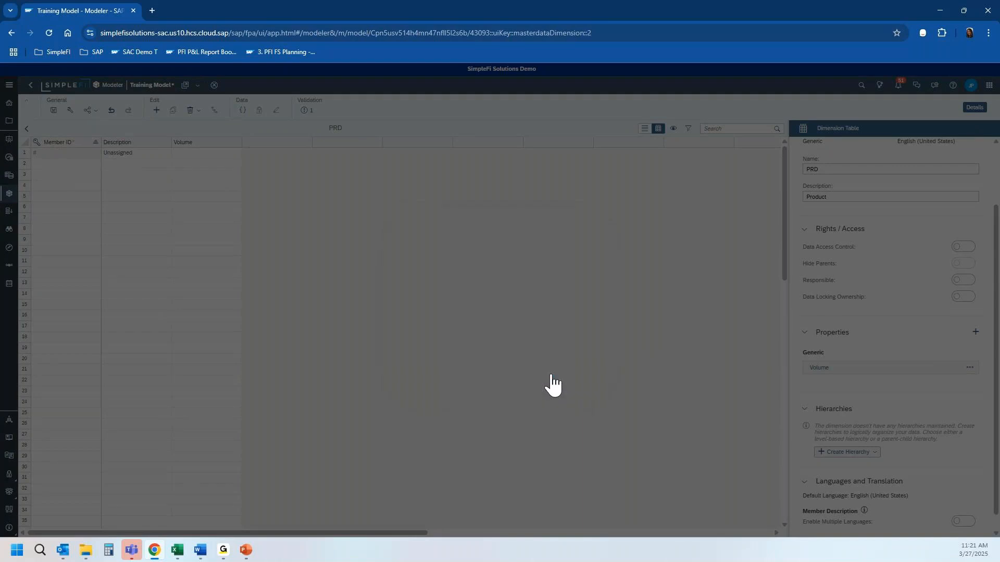
Create a parent-child hierarchy for the PRD dimension with H1 as both its ID and description
{"action": "scroll", "coordinate": [901, 451], "scroll_direction": "down", "scroll_amount": 1}
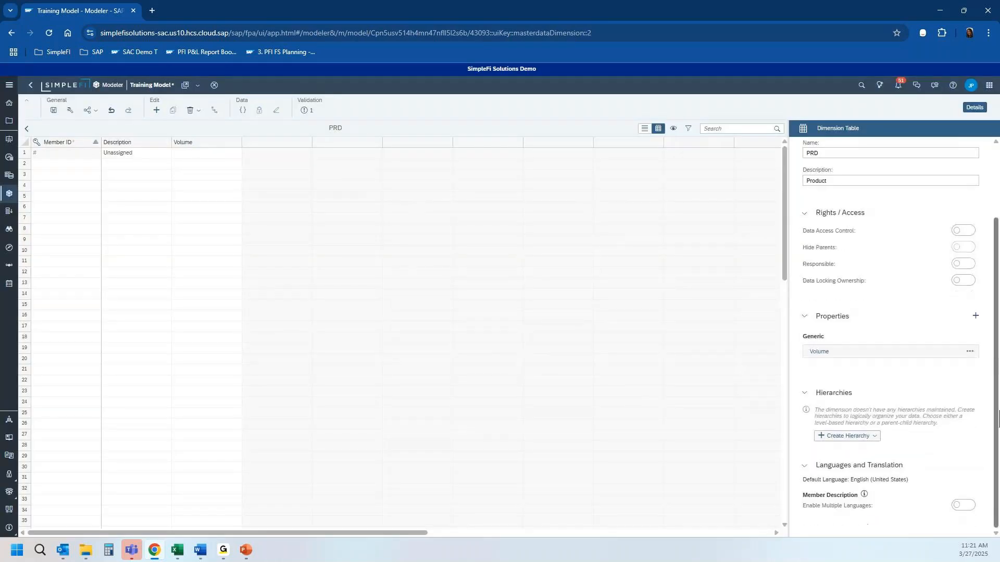
{"action": "left_click", "coordinate": [844, 437]}
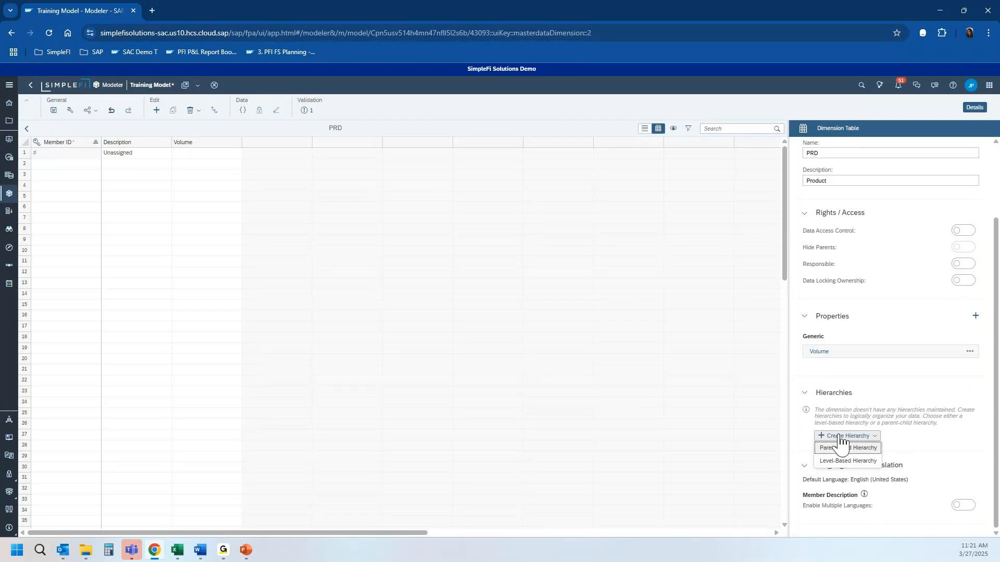
{"action": "left_click", "coordinate": [845, 448]}
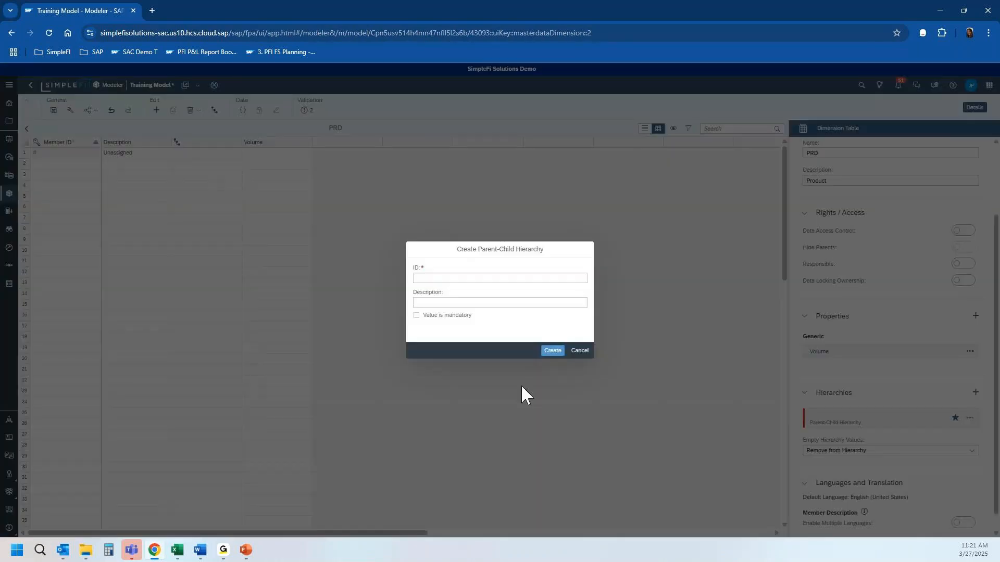
{"action": "type", "text": "H1"}
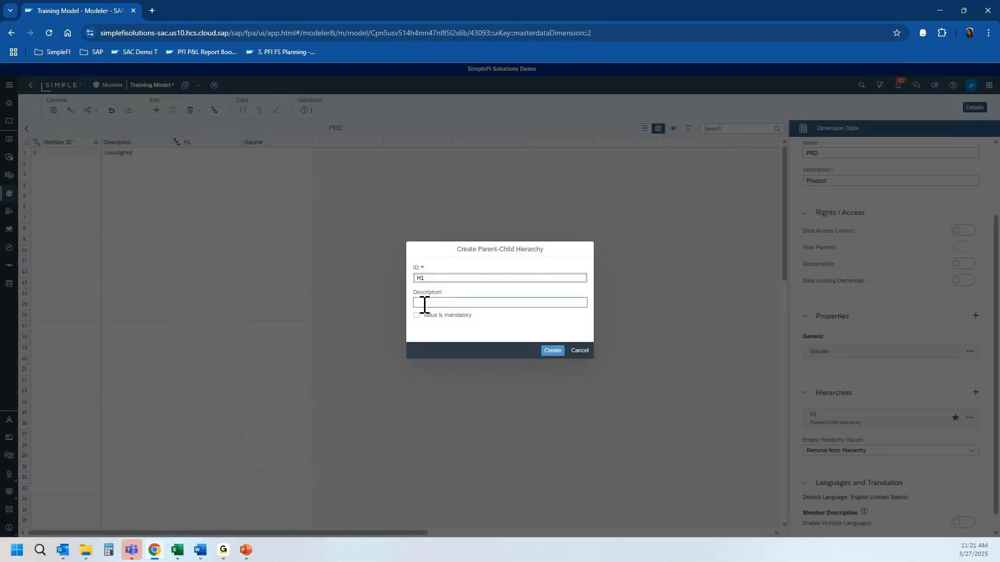
{"action": "left_click", "coordinate": [425, 303]}
{"action": "type", "text": "H1"}
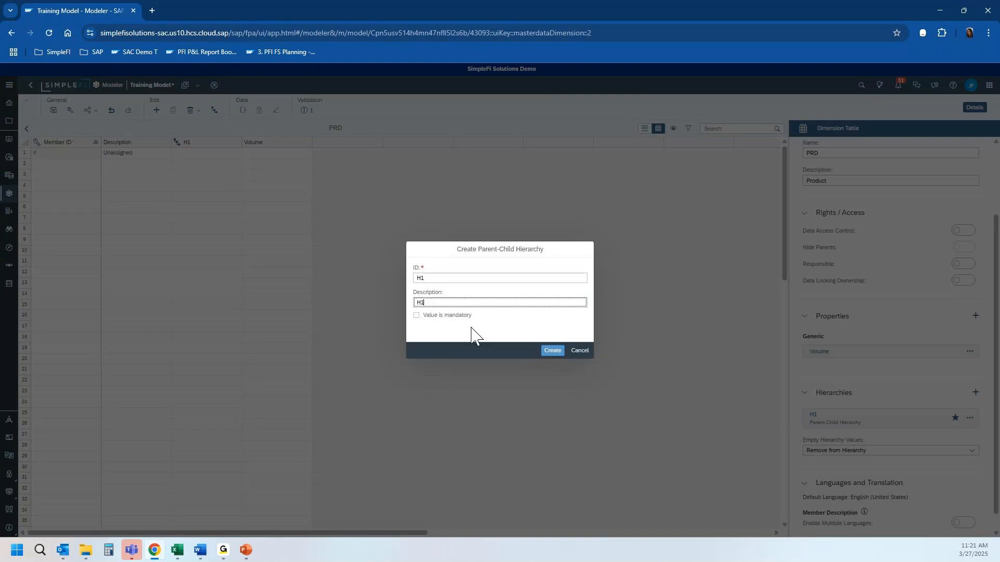
{"action": "left_click", "coordinate": [553, 351]}
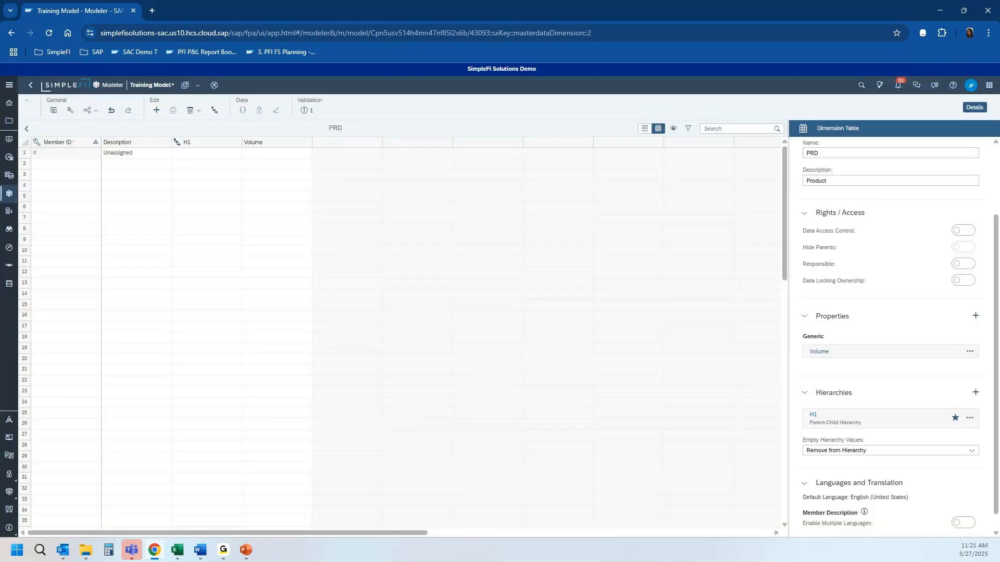
Switch to the Training_Dimesions workbook in Excel and copy the member rows A2:D23 from the PnL_PRD sheet
{"action": "left_click", "coordinate": [200, 550]}
{"action": "mouse_move", "coordinate": [177, 549]}
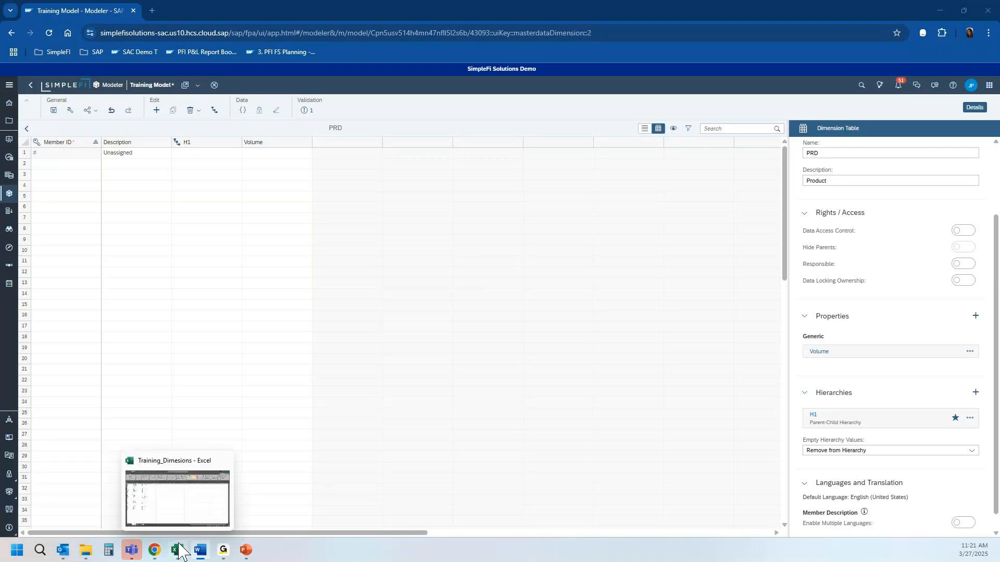
{"action": "left_click", "coordinate": [177, 489]}
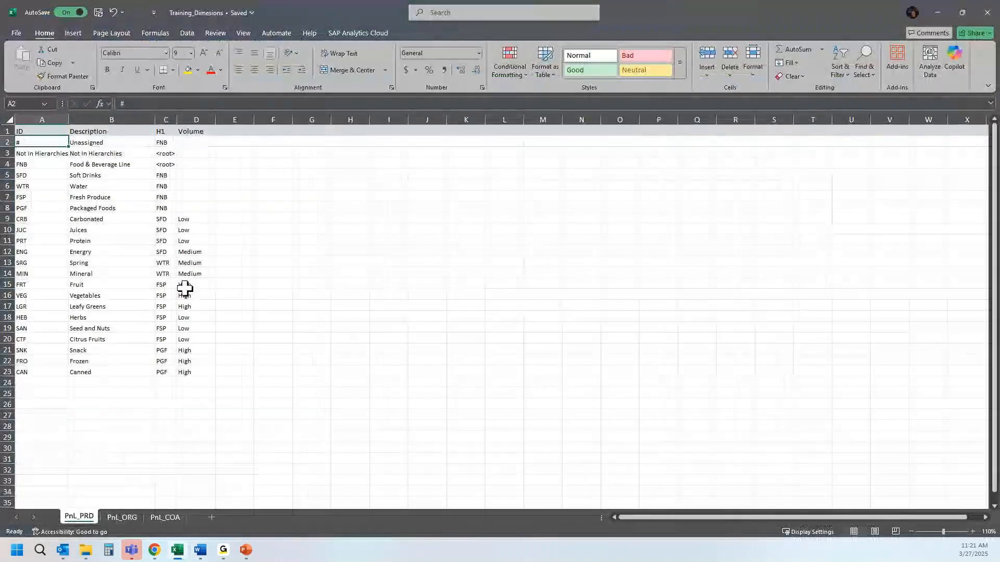
{"action": "left_click_drag", "start_coordinate": [49, 147], "coordinate": [203, 374]}
{"action": "key", "text": "ctrl+c"}
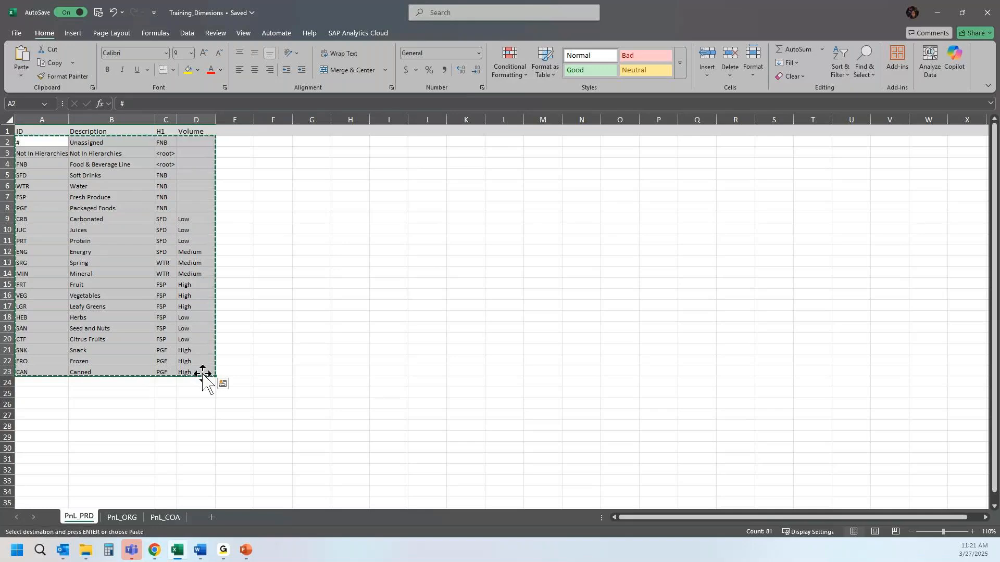
Switch back to the Modeler in Chrome, paste the copied members into the PRD table from its first row, and return to the model structure
{"action": "key", "text": "alt+Tab"}
{"action": "key", "text": "alt+Tab"}
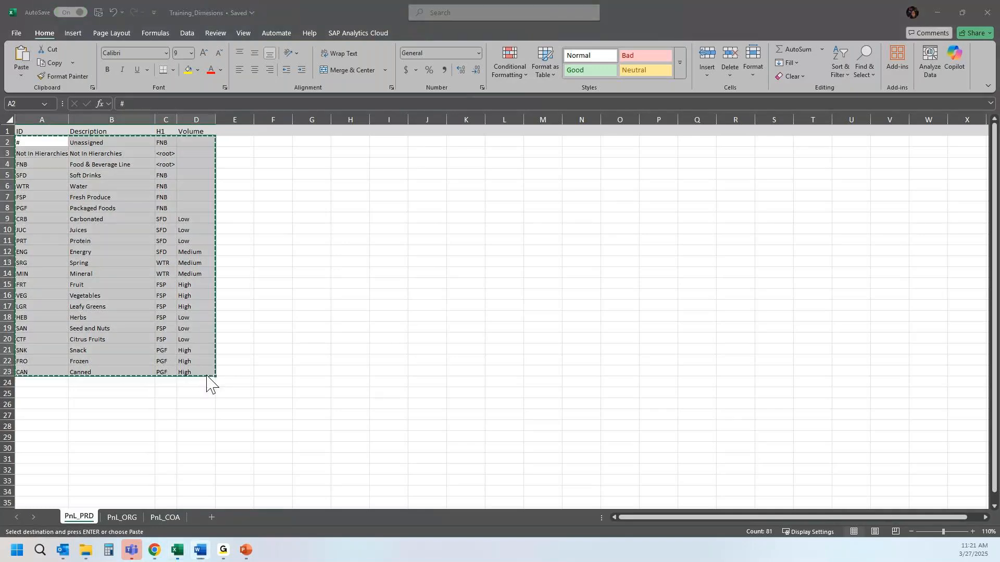
{"action": "left_click", "coordinate": [157, 554]}
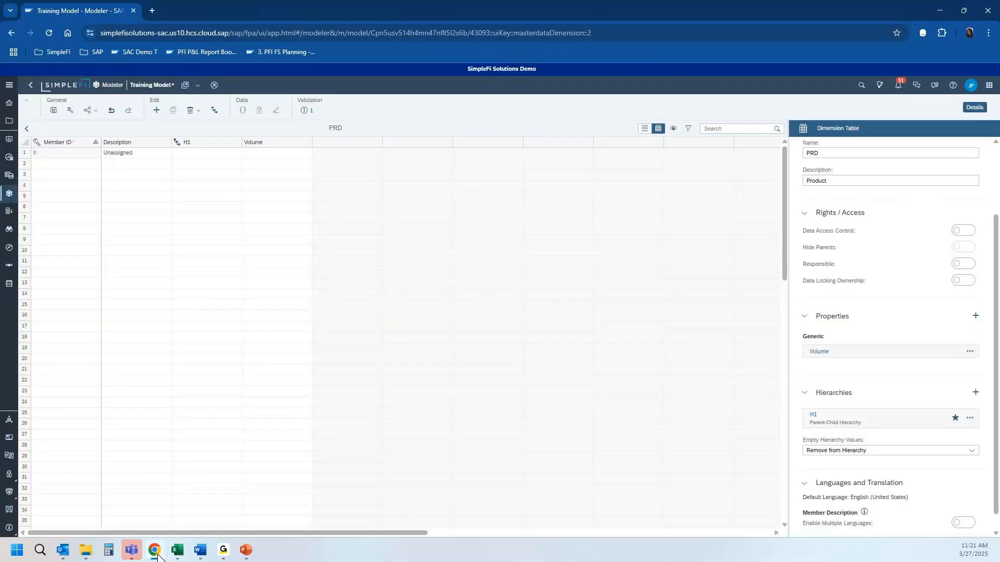
{"action": "left_click", "coordinate": [72, 156]}
{"action": "key", "text": "ctrl+v"}
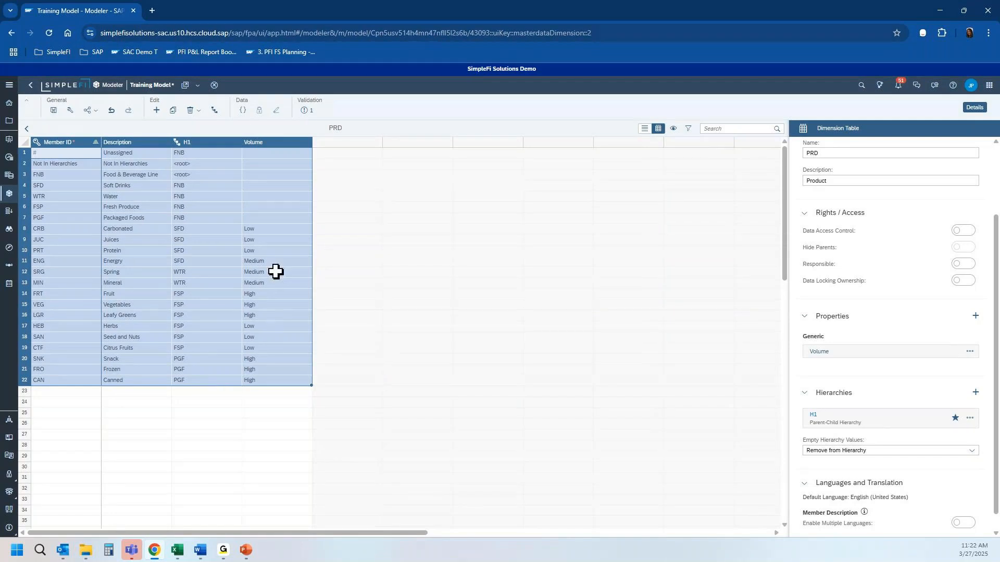
{"action": "left_click", "coordinate": [27, 129]}
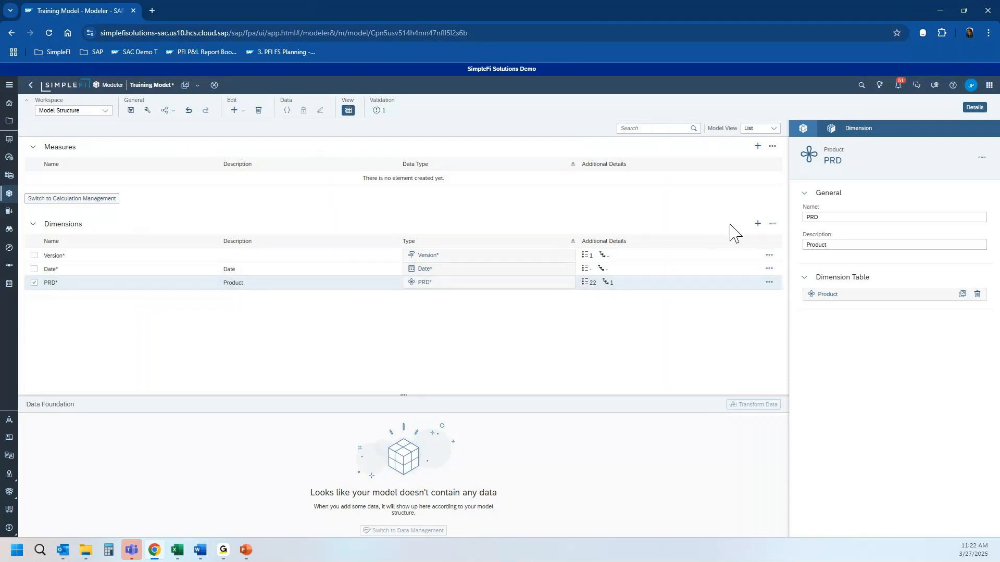
Add a dimension named ORD to the model with a new Organization dimension table
{"action": "left_click", "coordinate": [760, 225]}
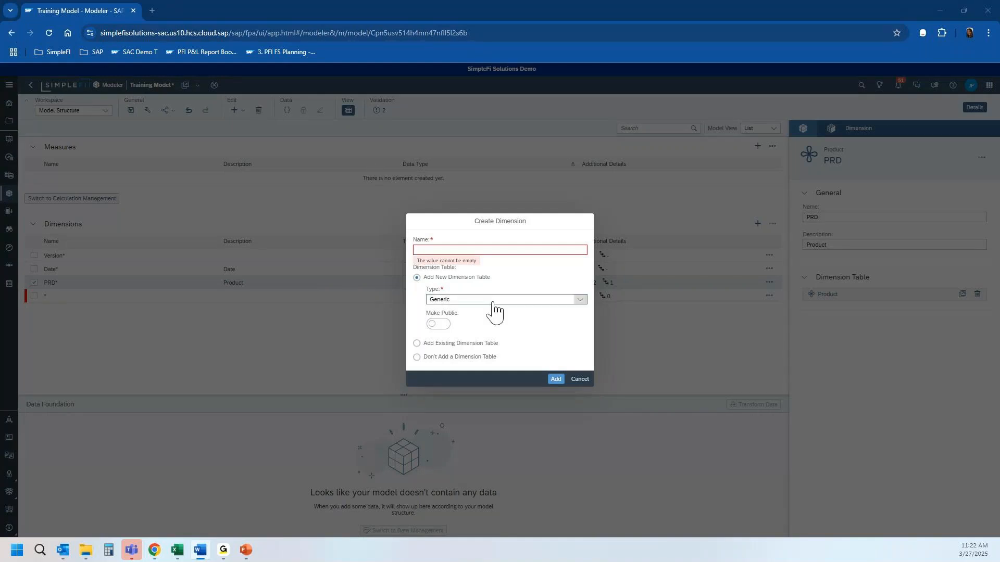
{"action": "left_click", "coordinate": [512, 248]}
{"action": "type", "text": "ORD"}
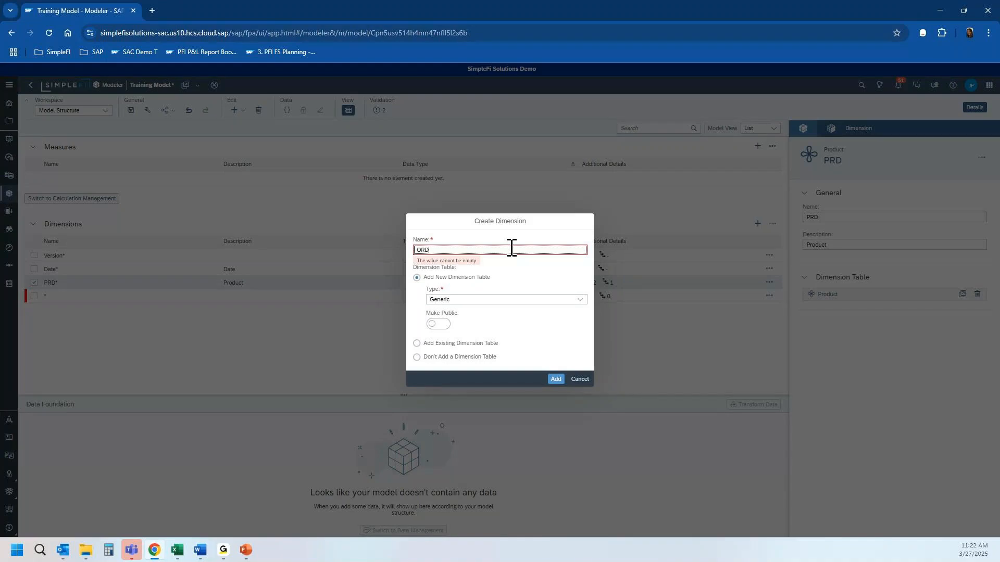
{"action": "left_click", "coordinate": [464, 301]}
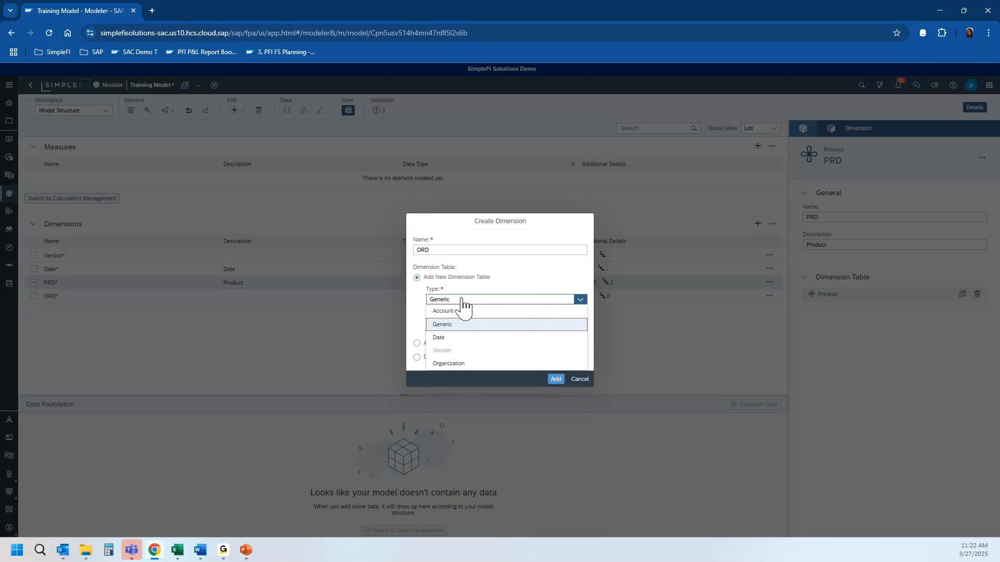
{"action": "left_click", "coordinate": [472, 364]}
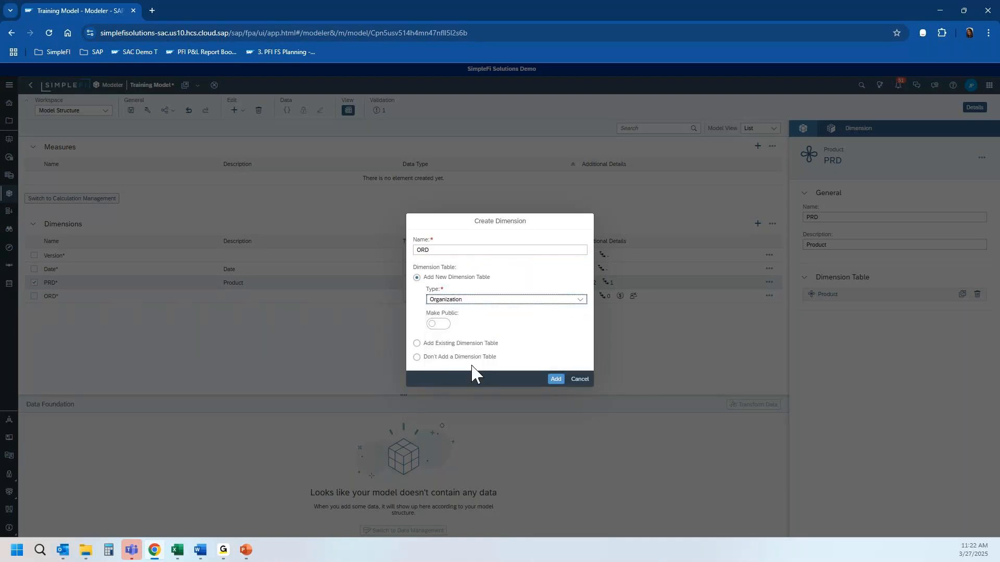
{"action": "left_click", "coordinate": [556, 380]}
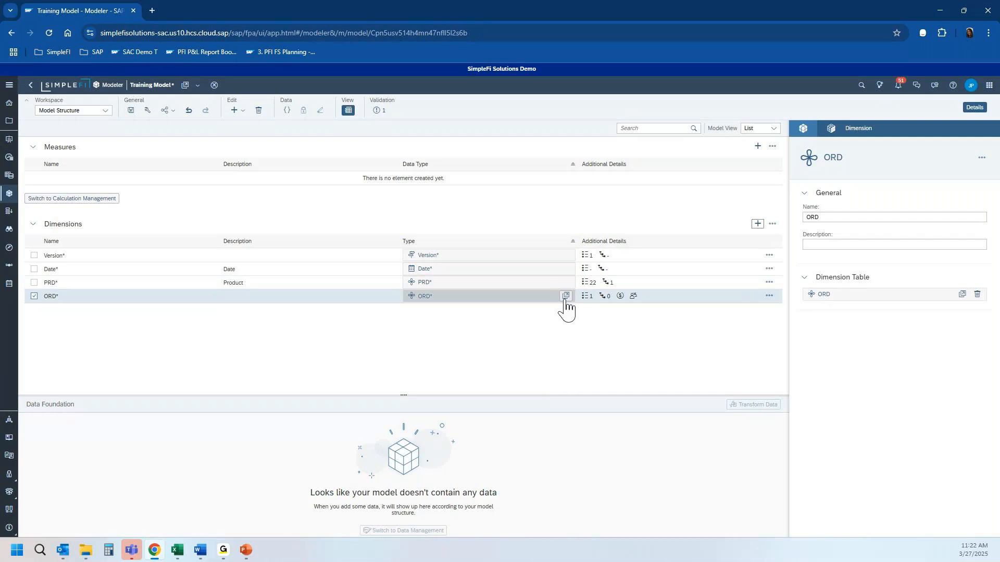
Open the ORD dimension's table and enter Organization as its description
{"action": "left_click", "coordinate": [565, 297]}
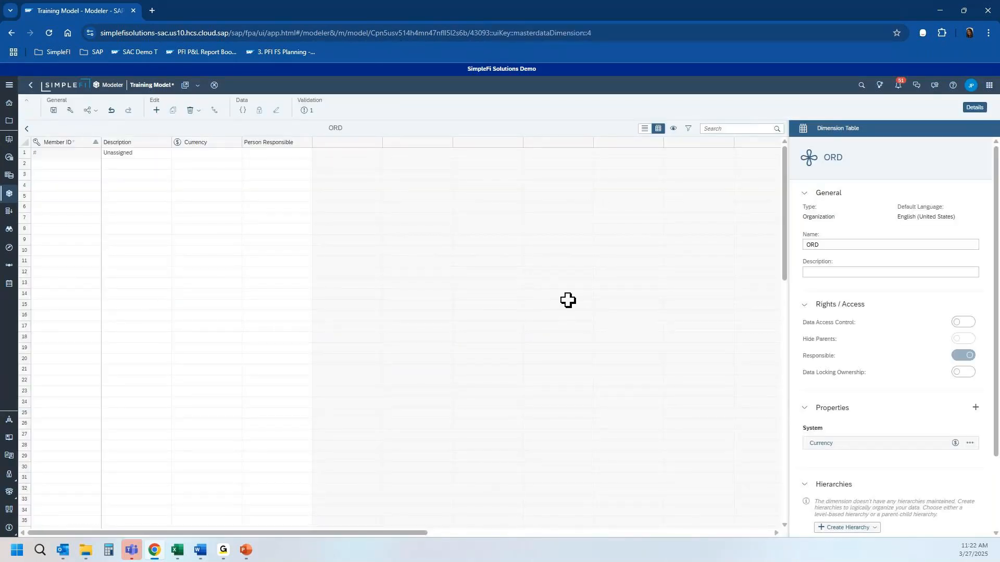
{"action": "left_click", "coordinate": [835, 271]}
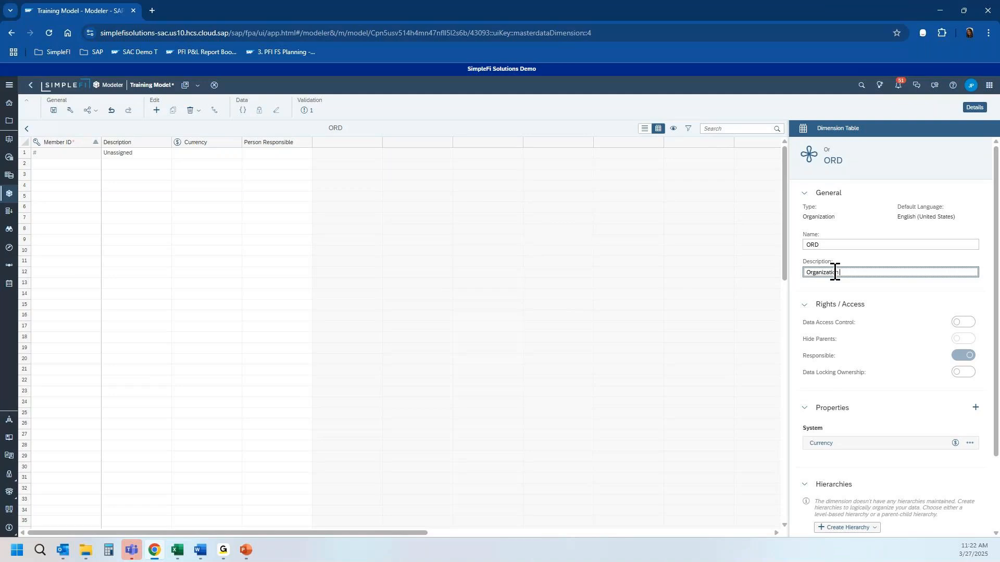
Create a parent-child hierarchy with the ID H1 for the ORD dimension
{"action": "left_click_drag", "start_coordinate": [995, 274], "coordinate": [996, 331]}
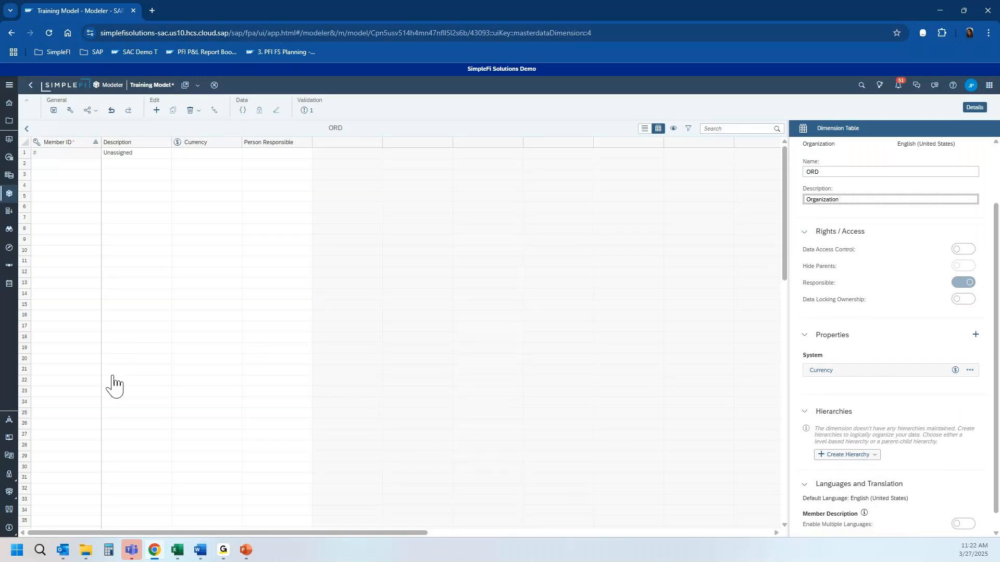
{"action": "left_click", "coordinate": [201, 550]}
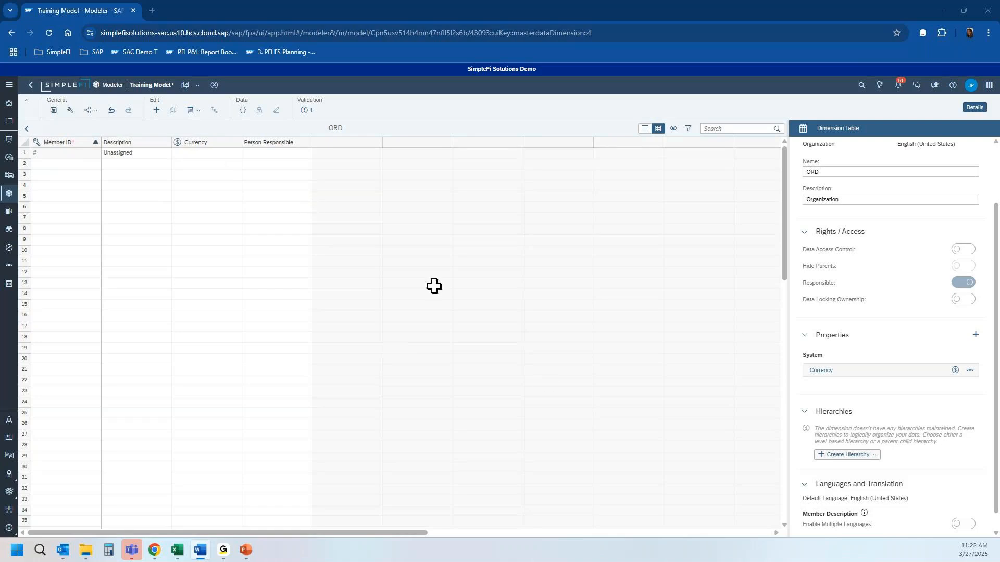
{"action": "left_click", "coordinate": [846, 455]}
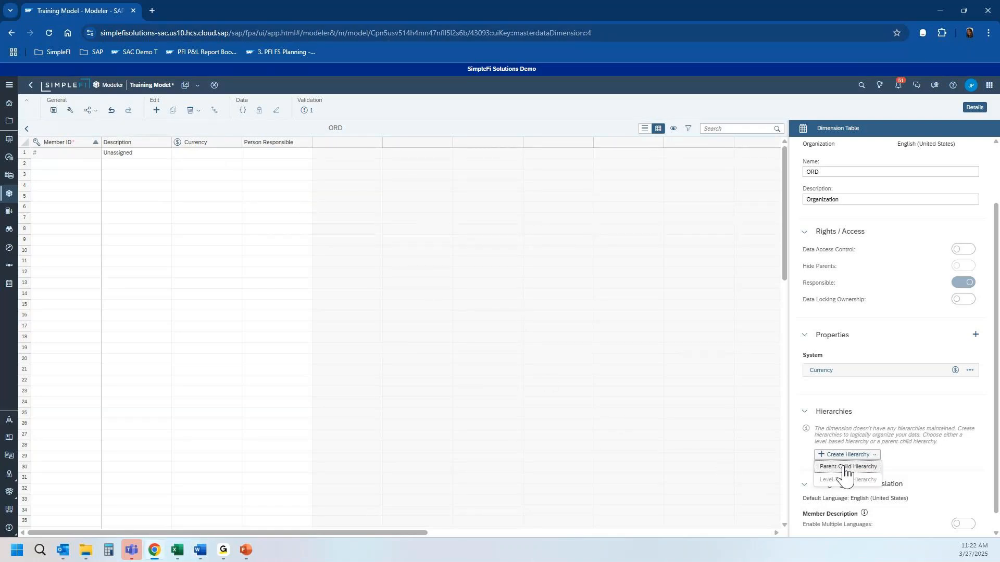
{"action": "key", "text": "Return"}
{"action": "type", "text": "Ho"}
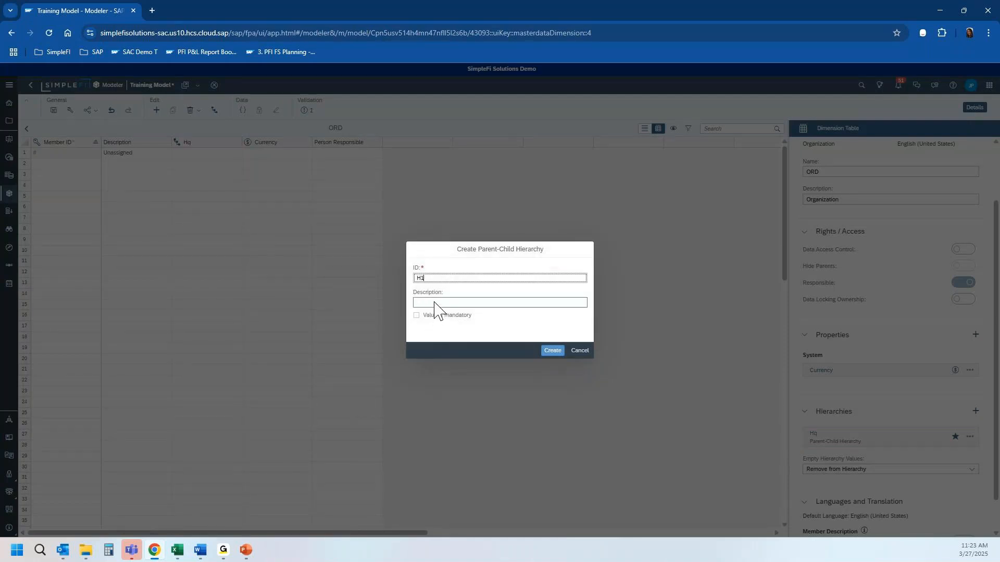
{"action": "left_click", "coordinate": [436, 302]}
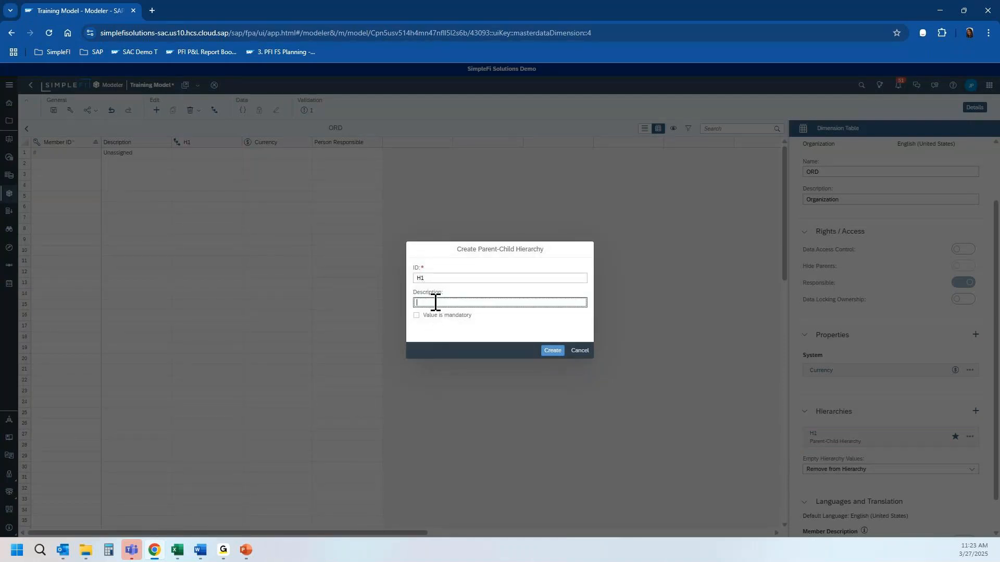
{"action": "left_click", "coordinate": [549, 351]}
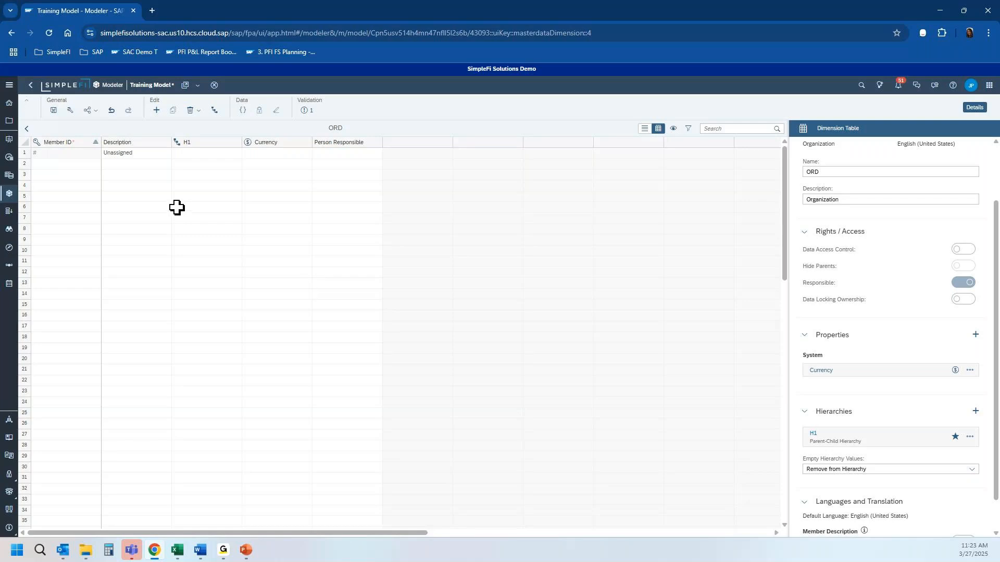
Switch to the Training_Dimesions workbook in Excel and copy all organization member rows below the headers on the PnL_ORG sheet
{"action": "left_click", "coordinate": [177, 552]}
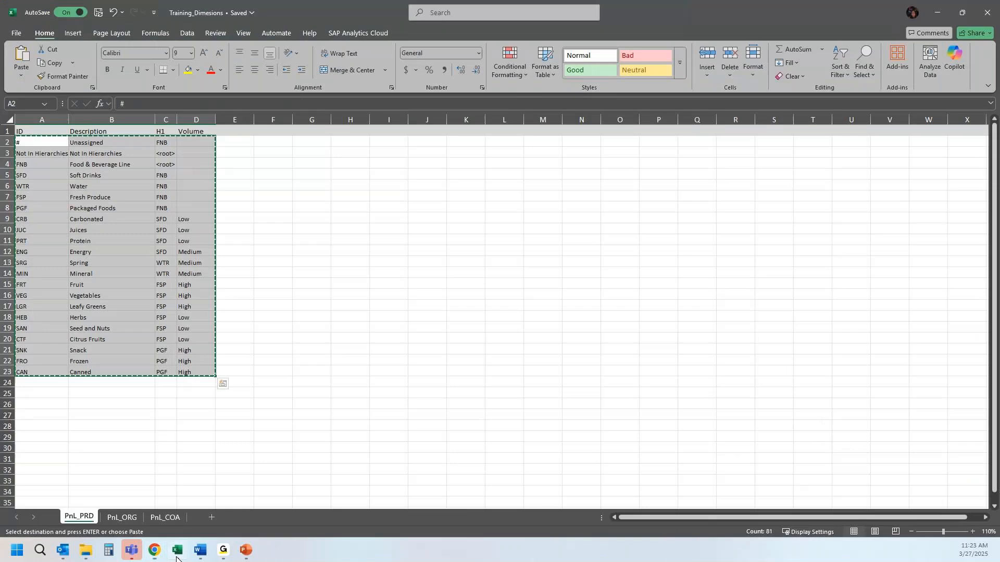
{"action": "left_click", "coordinate": [122, 518]}
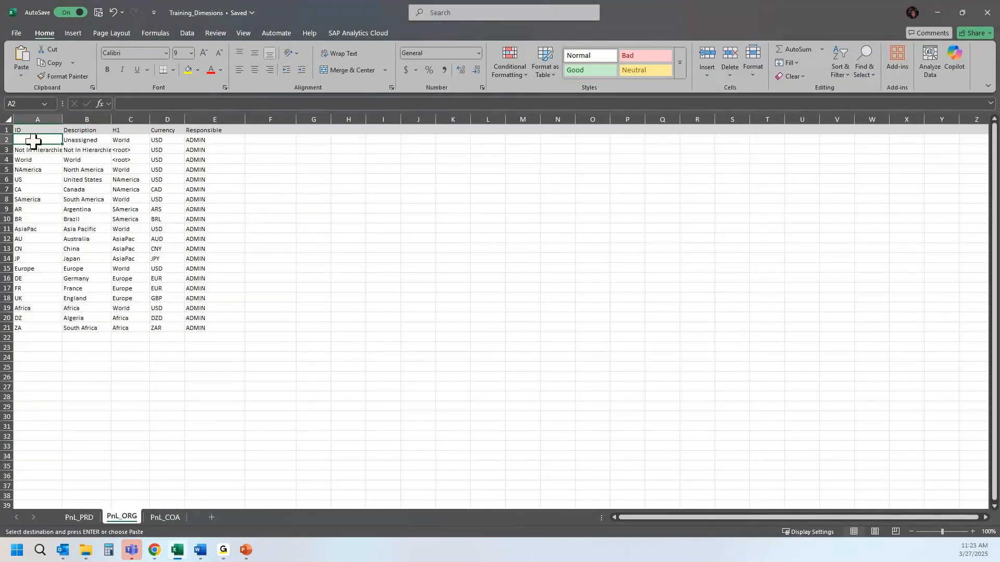
{"action": "left_click_drag", "start_coordinate": [32, 141], "coordinate": [226, 331]}
{"action": "key", "text": "ctrl+c"}
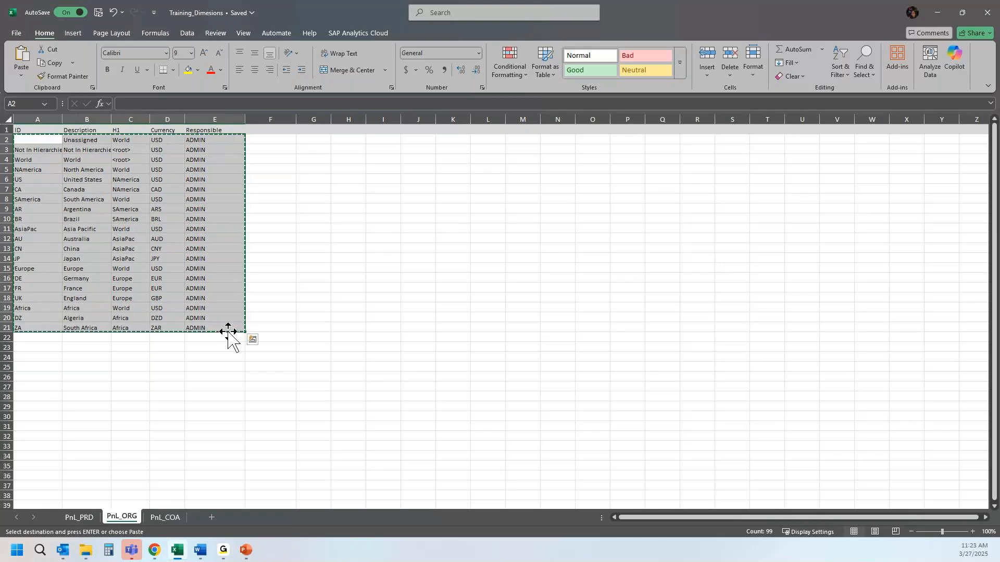
Switch back to the Modeler in Chrome, paste the organization members into the ORD table from its first row, and return to the model structure
{"action": "key", "text": "alt+Tab"}
{"action": "left_click", "coordinate": [67, 153]}
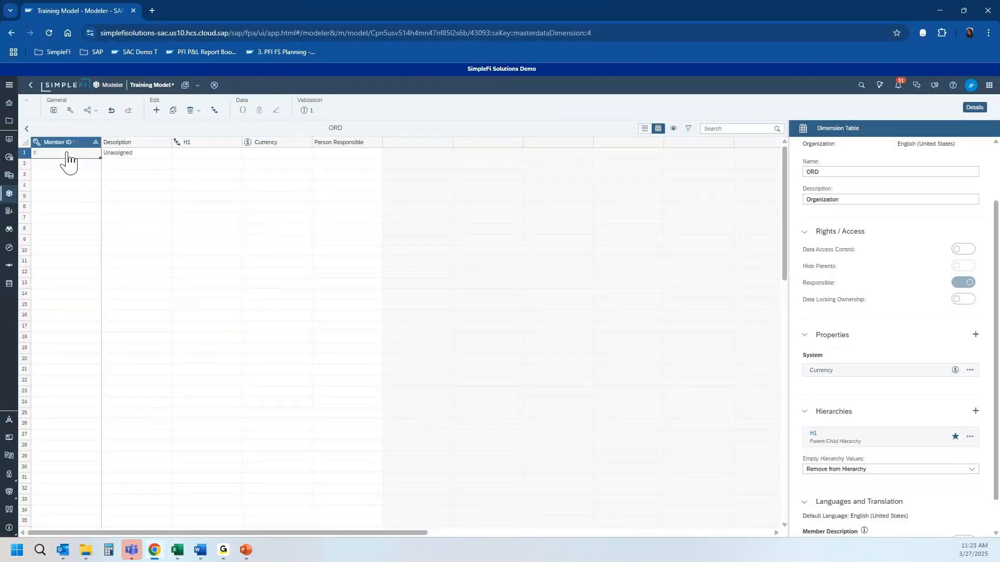
{"action": "key", "text": "ctrl+v"}
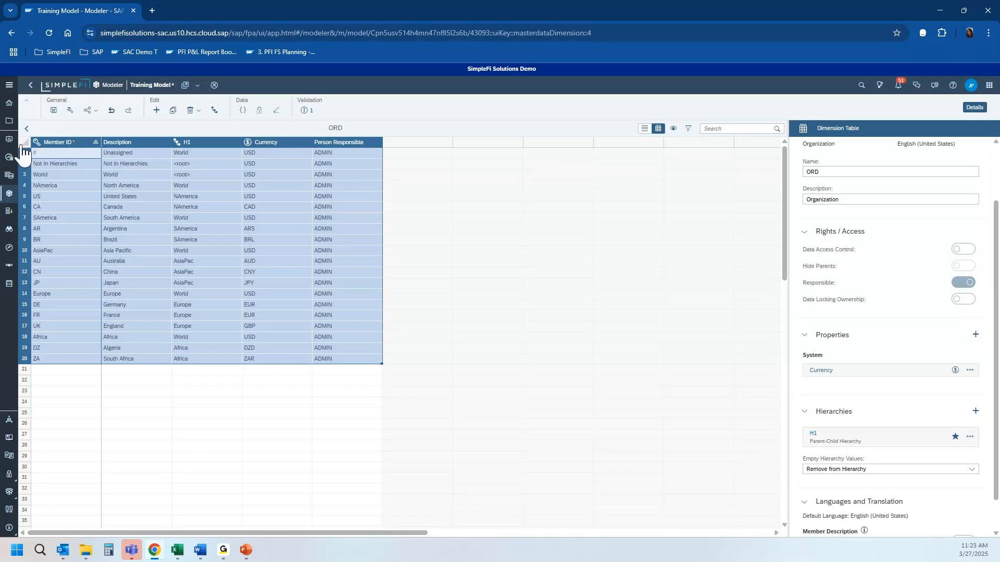
{"action": "left_click", "coordinate": [26, 128]}
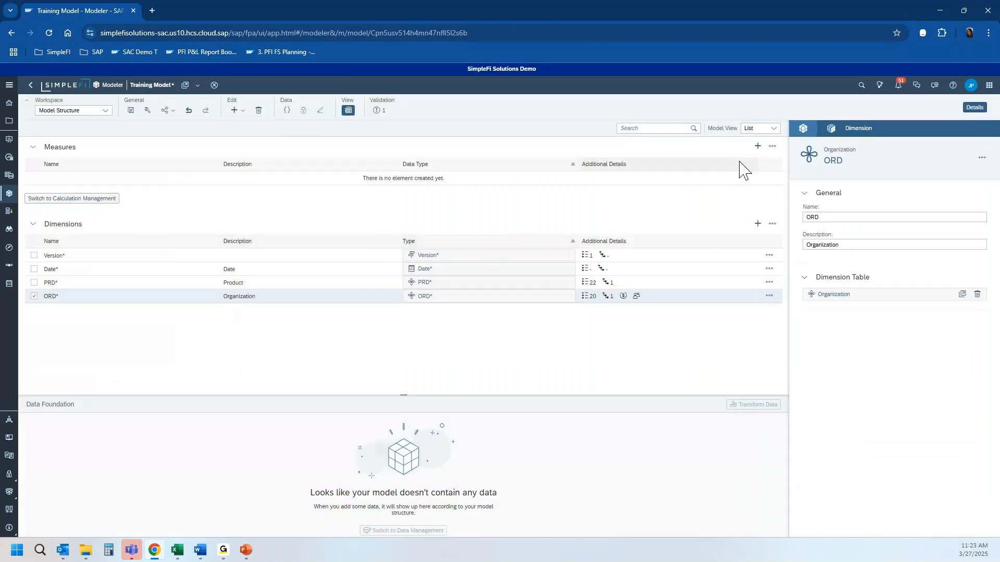
{"action": "left_click", "coordinate": [758, 146]}
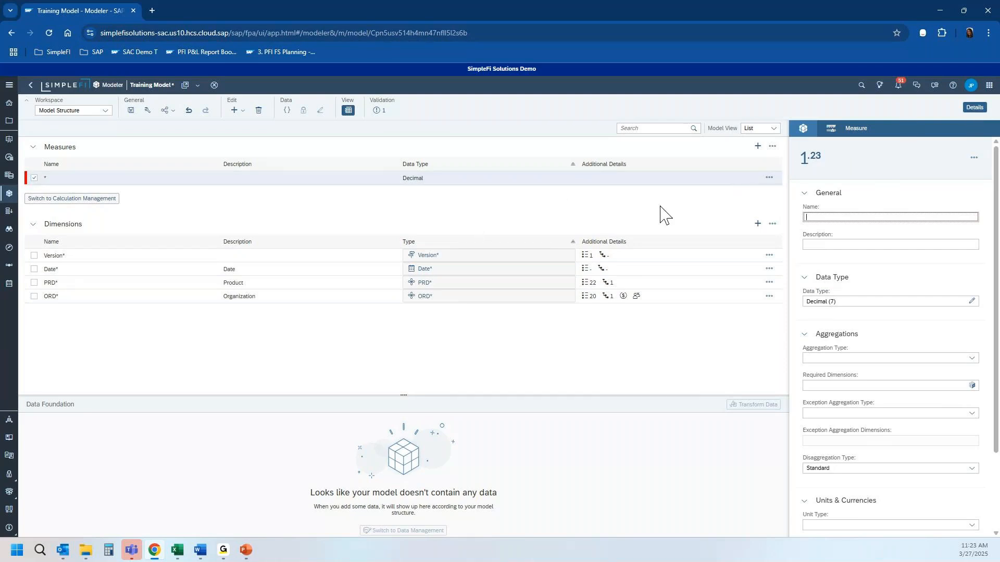
{"action": "left_click", "coordinate": [769, 179]}
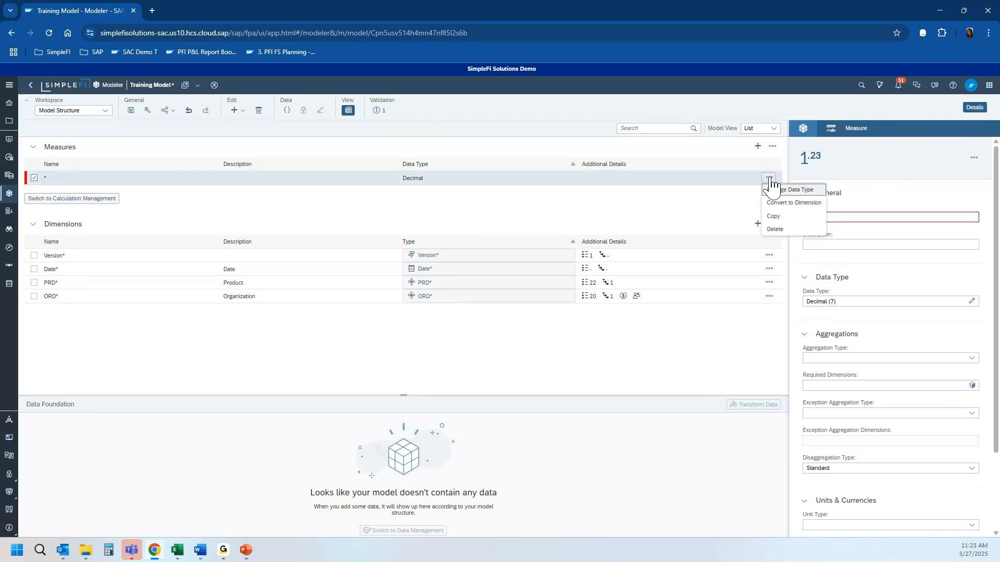
{"action": "left_click", "coordinate": [775, 229]}
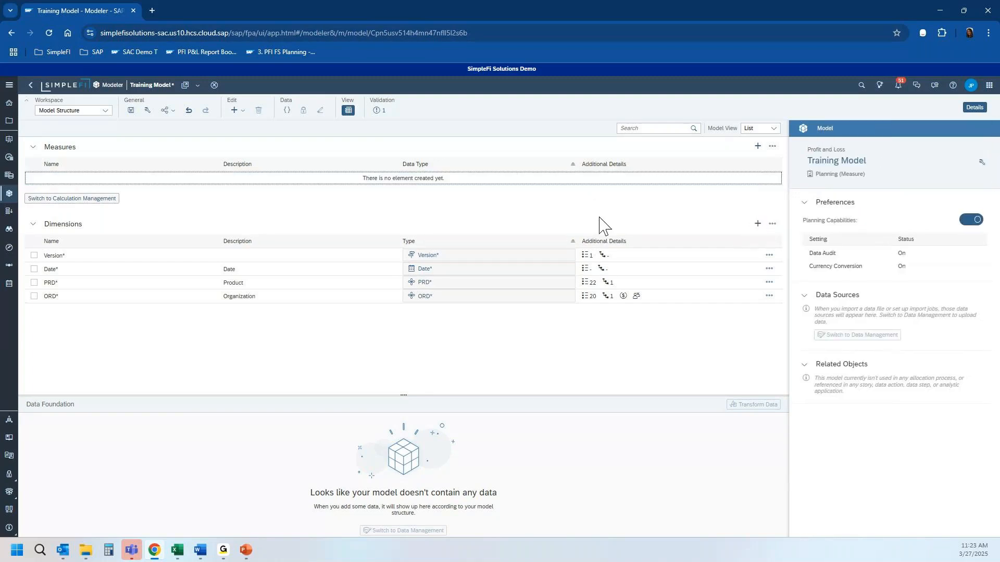
Add a dimension named COA to the model with a new Account dimension table
{"action": "left_click", "coordinate": [756, 226]}
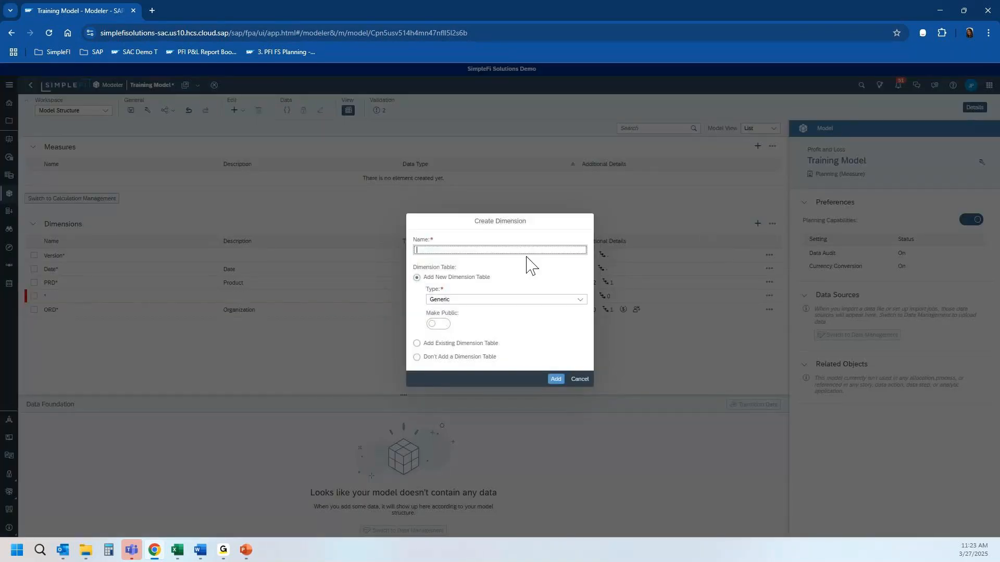
{"action": "type", "text": "COA"}
{"action": "left_click", "coordinate": [468, 302]}
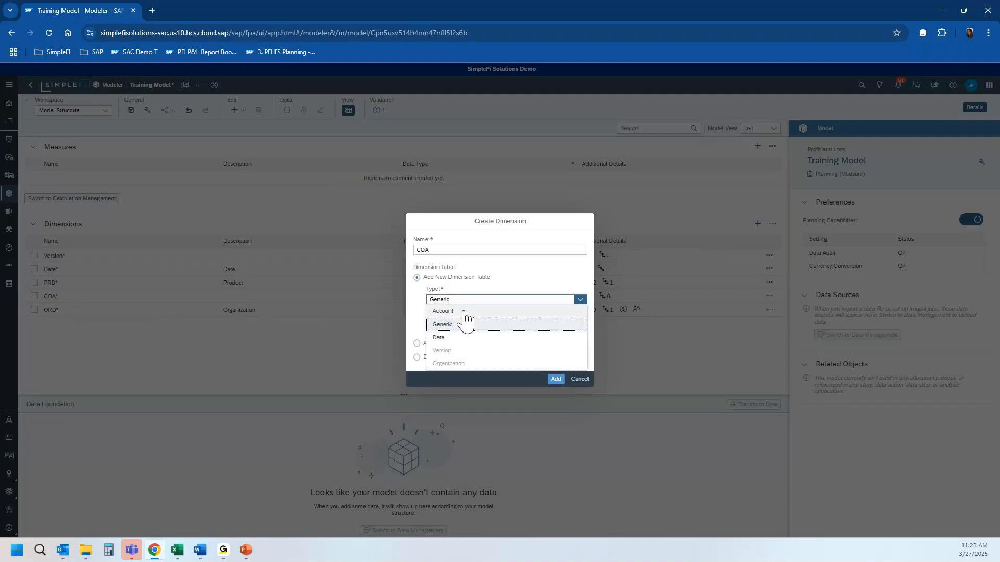
{"action": "left_click", "coordinate": [463, 311]}
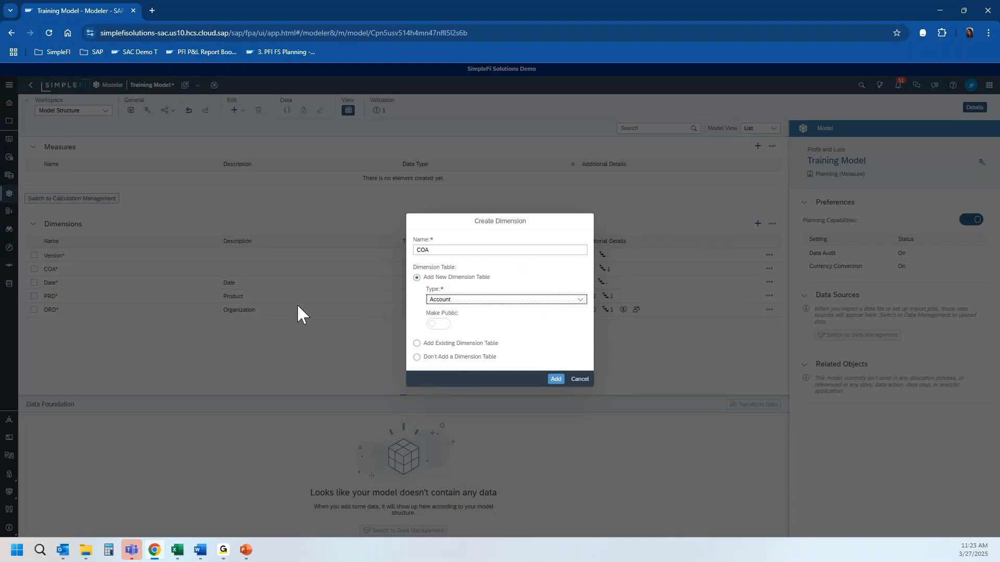
{"action": "left_click", "coordinate": [555, 380]}
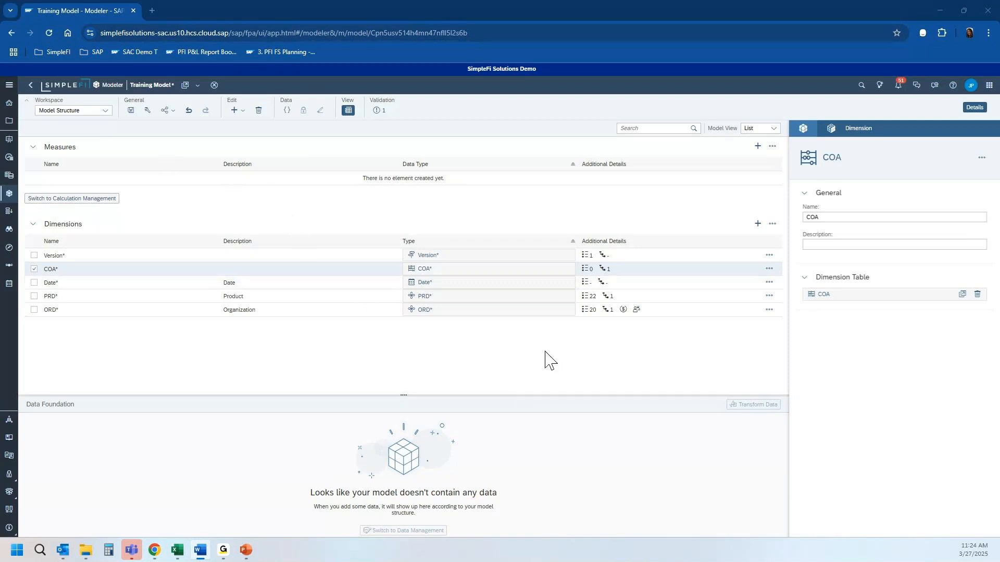
Open the COA dimension's table and enter Account as its description
{"action": "left_click", "coordinate": [565, 269]}
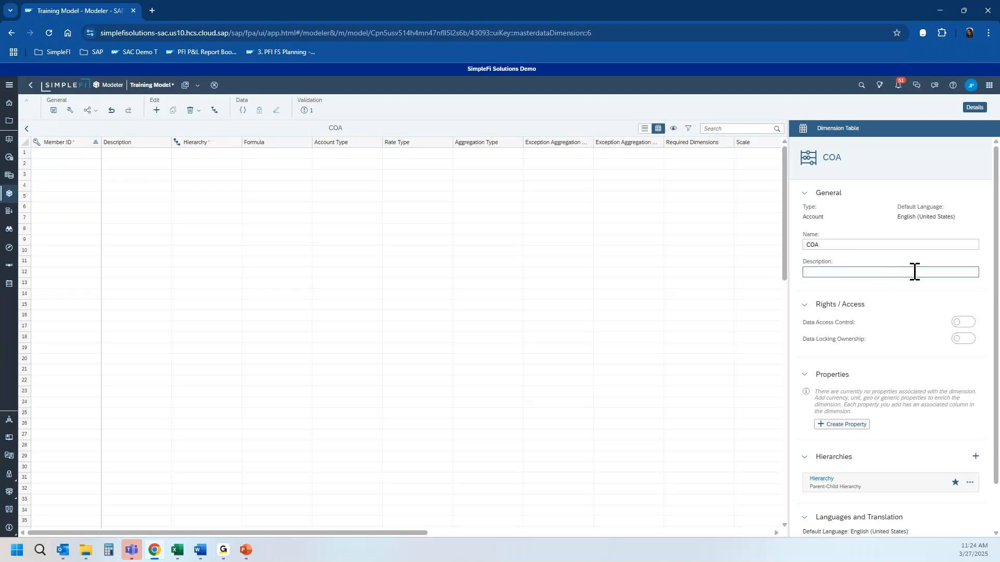
{"action": "left_click", "coordinate": [826, 276]}
{"action": "type", "text": "Account"}
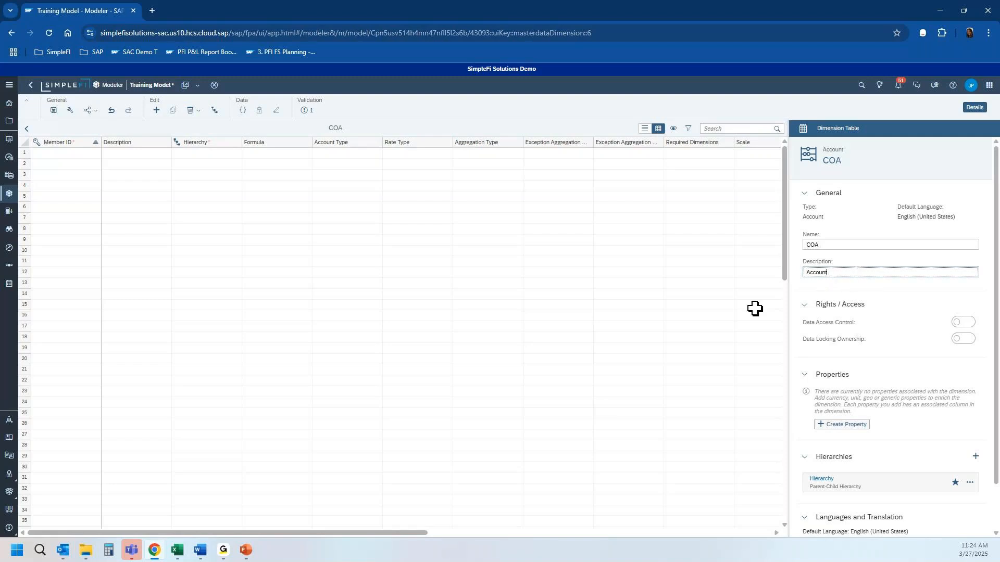
Switch to Excel and copy the account rows on the PnL_COA sheet, from the ID column through Threshold, without the headers
{"action": "left_click", "coordinate": [180, 553]}
{"action": "left_click", "coordinate": [165, 517]}
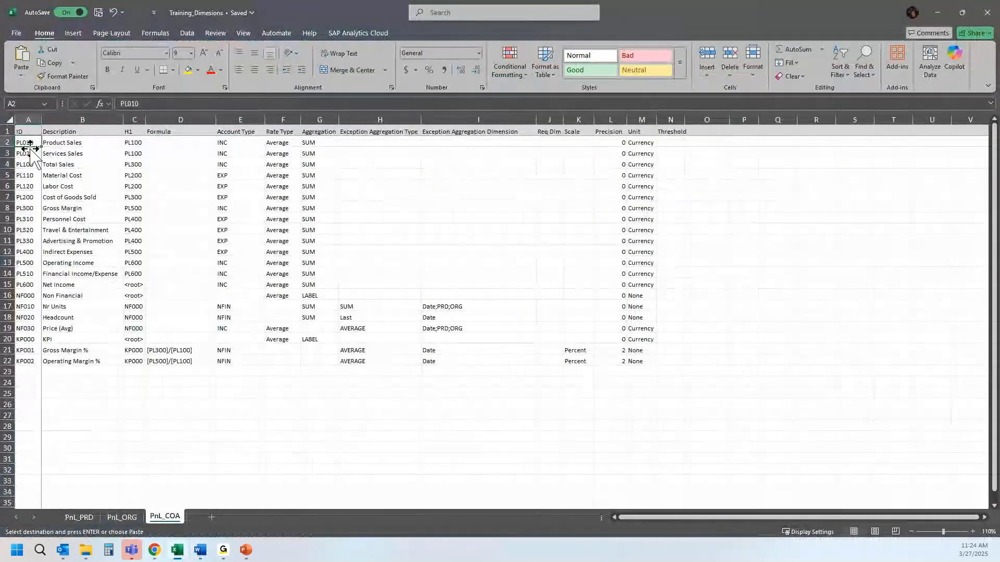
{"action": "mouse_move", "coordinate": [21, 142]}
{"action": "left_mouse_down"}
{"action": "mouse_move", "coordinate": [555, 359]}
{"action": "mouse_move", "coordinate": [665, 364]}
{"action": "left_mouse_up"}
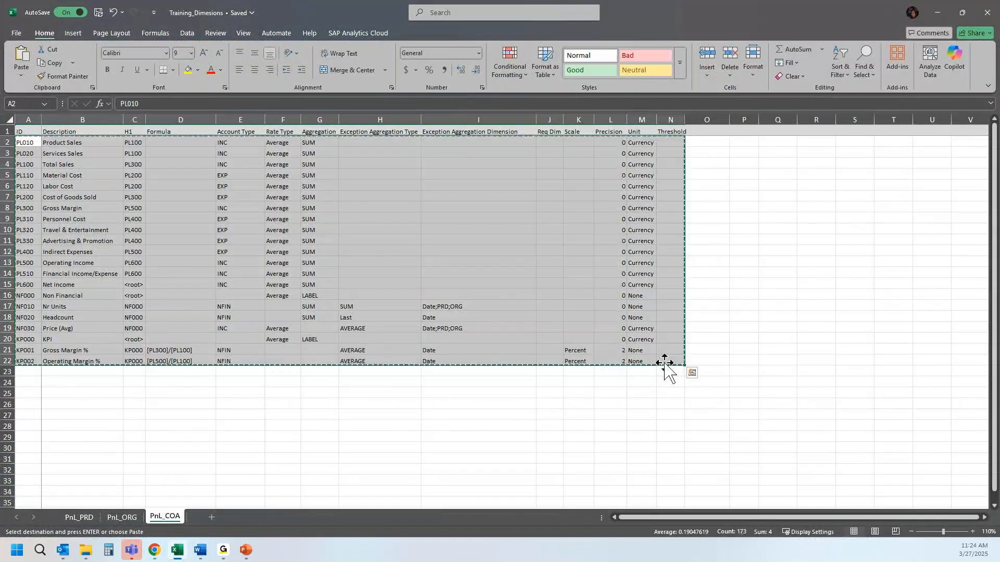
Switch back to the Modeler in Chrome and paste the copied account members into the COA table from its first row
{"action": "key", "text": "alt+Tab"}
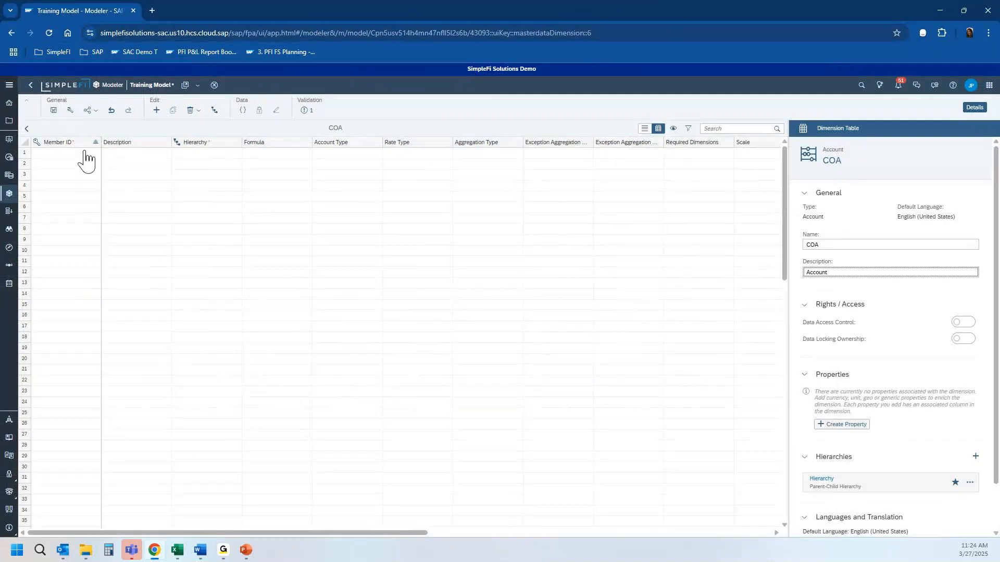
{"action": "left_click", "coordinate": [83, 154]}
{"action": "key", "text": "ctrl+v"}
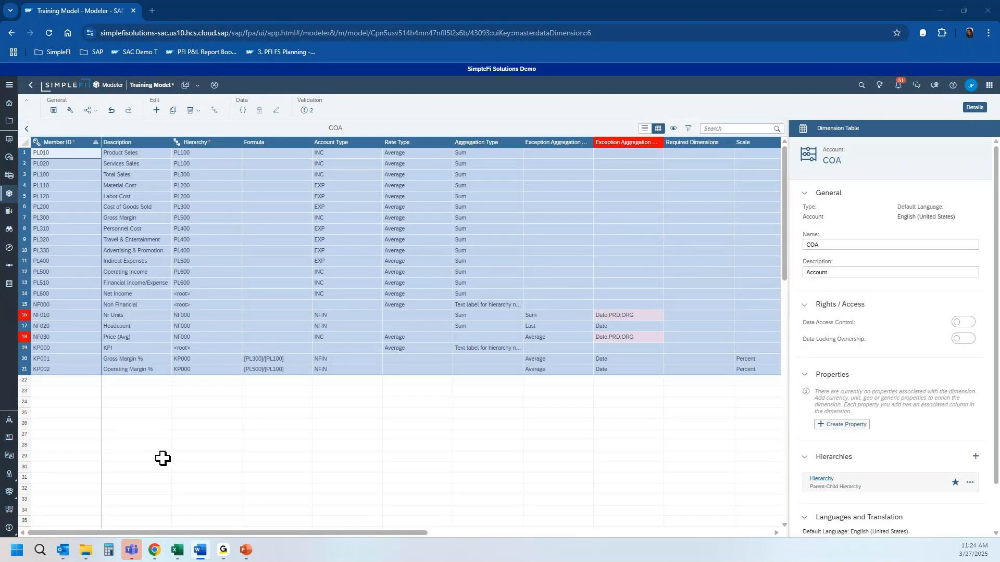
{"action": "left_click", "coordinate": [267, 465]}
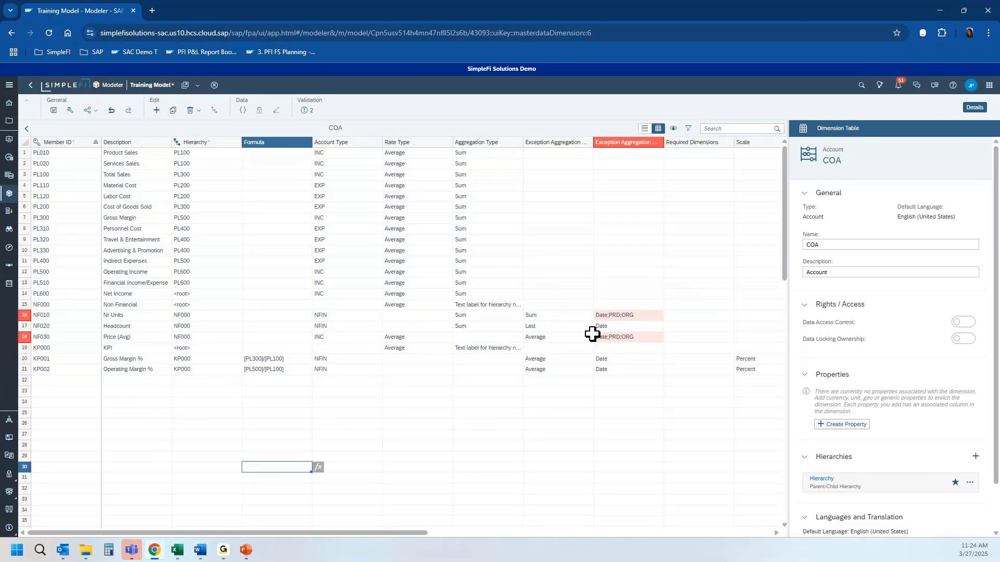
Check the Nr Units (NF010) exception aggregation against the Excel sheet, then clear the account's exception aggregation dimensions and type in the COA table
{"action": "left_click", "coordinate": [624, 317]}
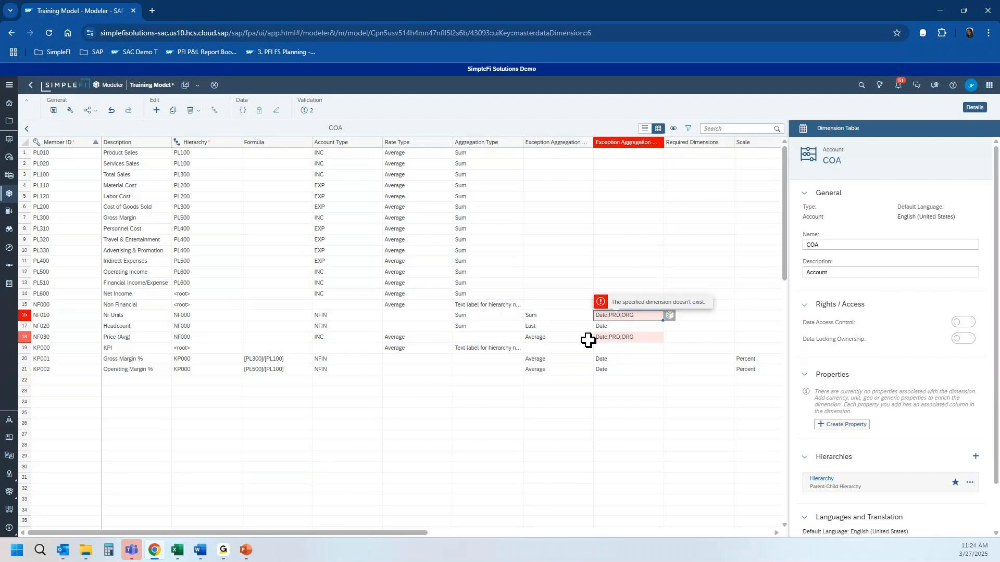
{"action": "key", "text": "alt+Tab"}
{"action": "key", "text": "alt+Tab"}
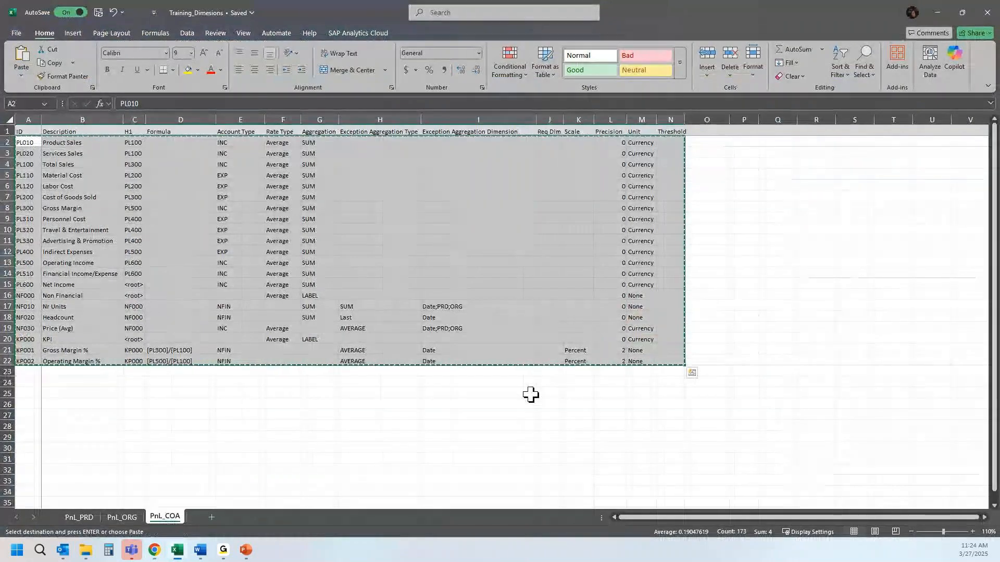
{"action": "key", "text": "alt+Tab"}
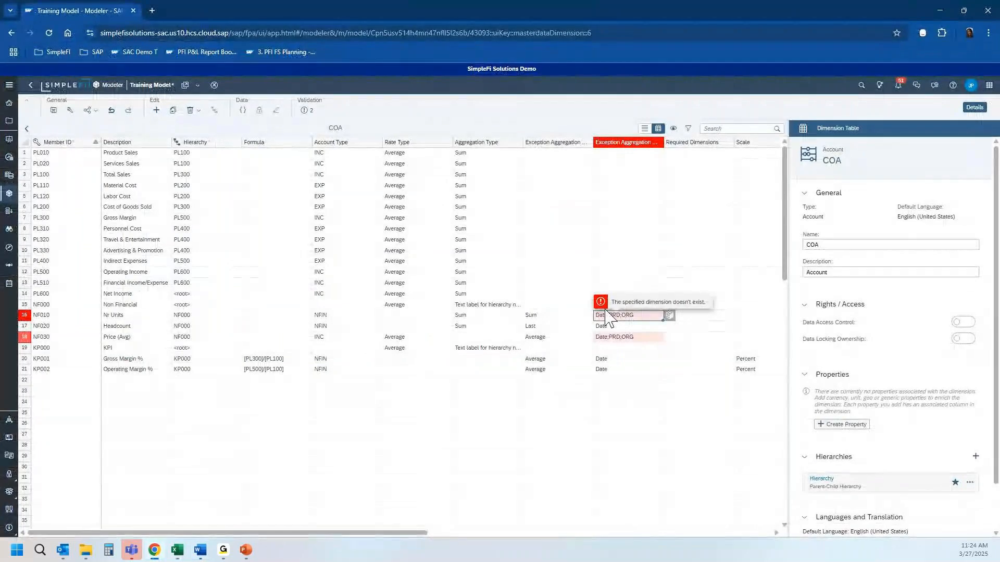
{"action": "key", "text": "Delete"}
{"action": "left_click", "coordinate": [547, 315]}
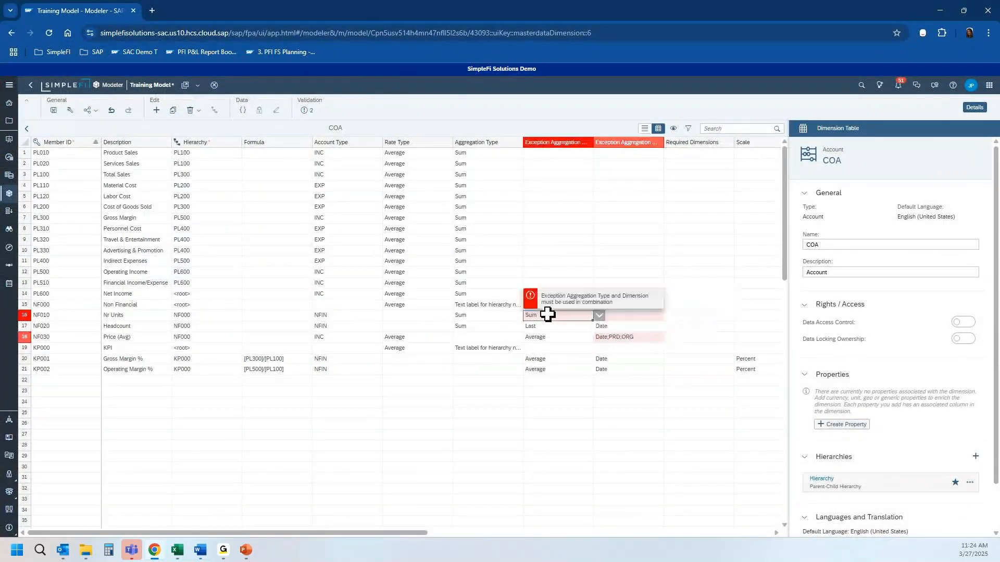
{"action": "key", "text": "Delete"}
Clear the exception aggregation dimensions and type of the Price (Avg) account, NF030
{"action": "left_click", "coordinate": [609, 337]}
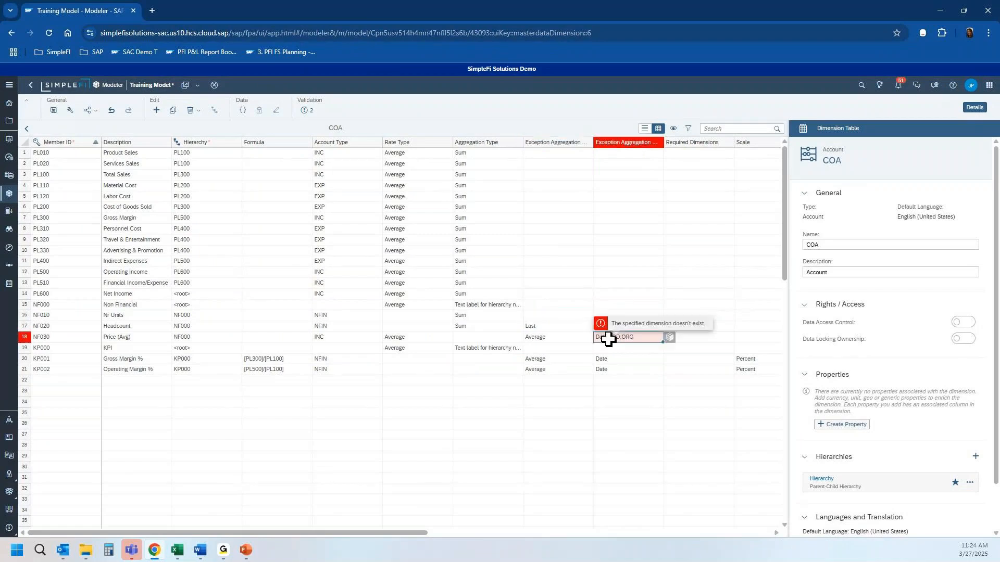
{"action": "key", "text": "Delete"}
{"action": "left_click", "coordinate": [573, 337]}
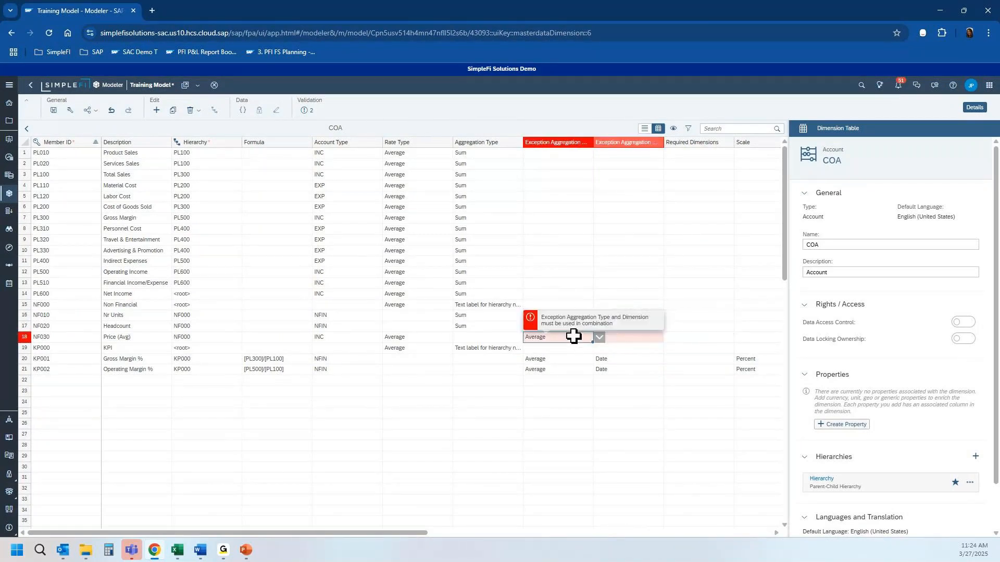
{"action": "key", "text": "Delete"}
{"action": "left_click", "coordinate": [475, 424]}
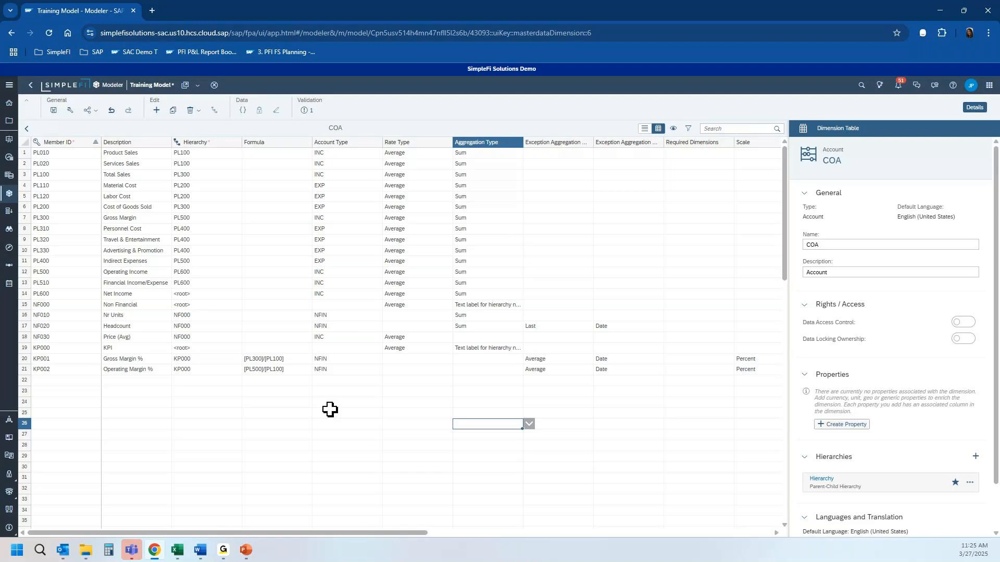
Return to the model structure and rename the ORD dimension table as ORG
{"action": "left_click", "coordinate": [27, 129]}
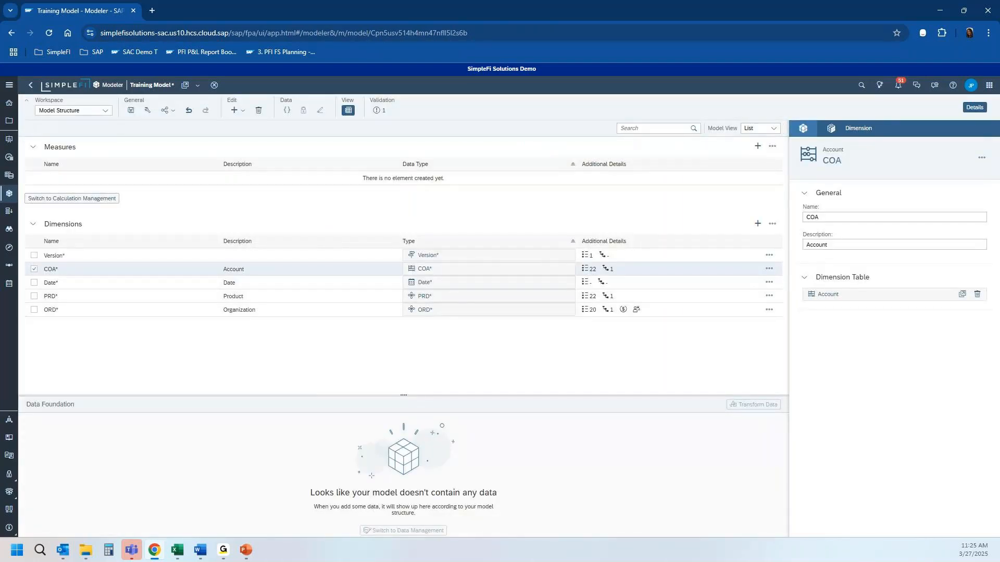
{"action": "left_click", "coordinate": [200, 550]}
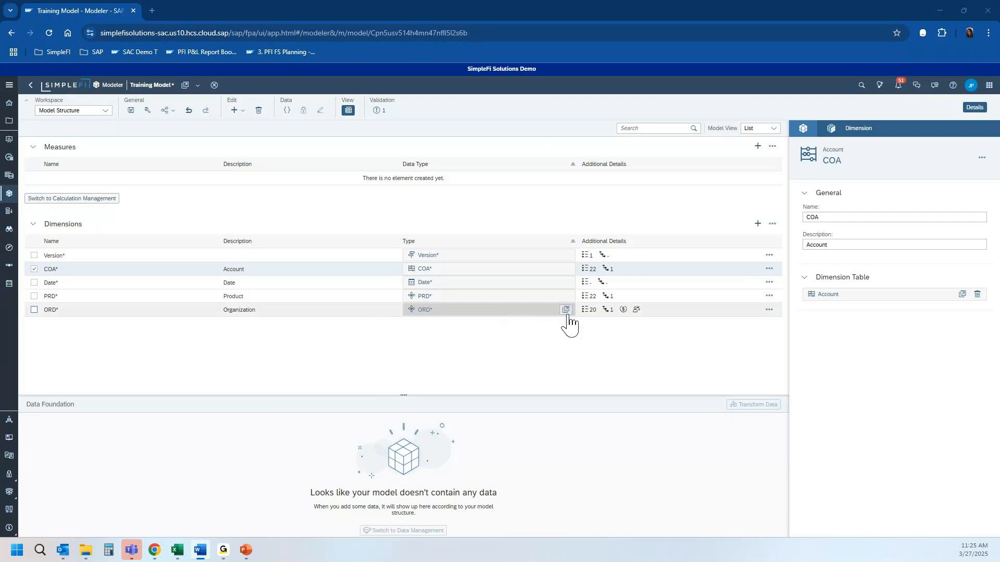
{"action": "left_click", "coordinate": [548, 310]}
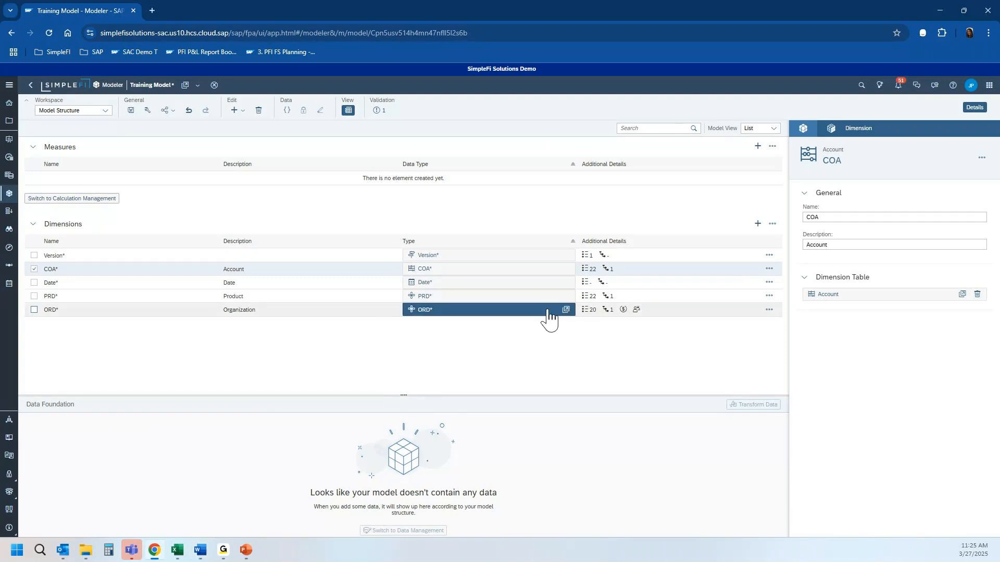
{"action": "left_click", "coordinate": [837, 246]}
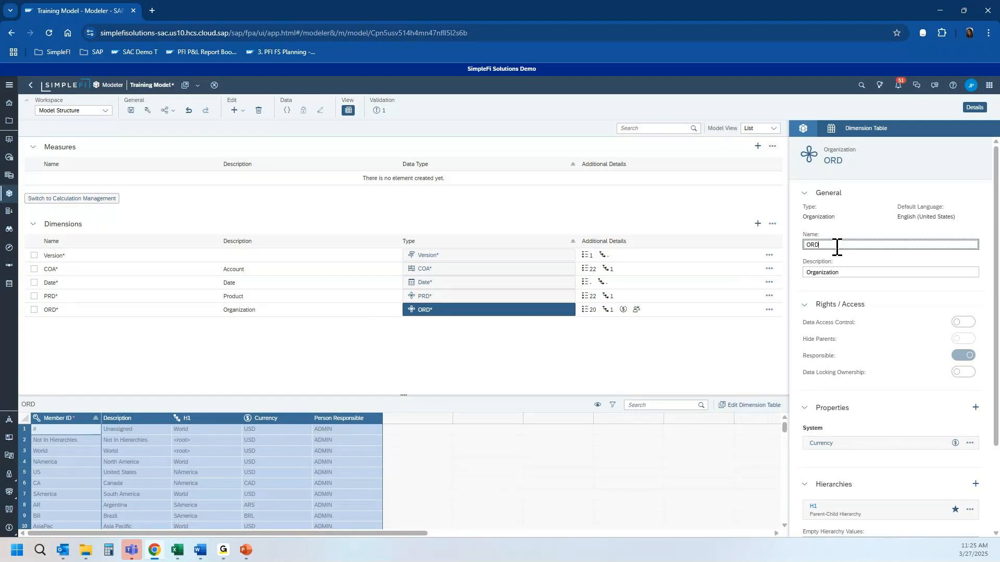
{"action": "type", "text": "G"}
{"action": "left_click", "coordinate": [487, 377]}
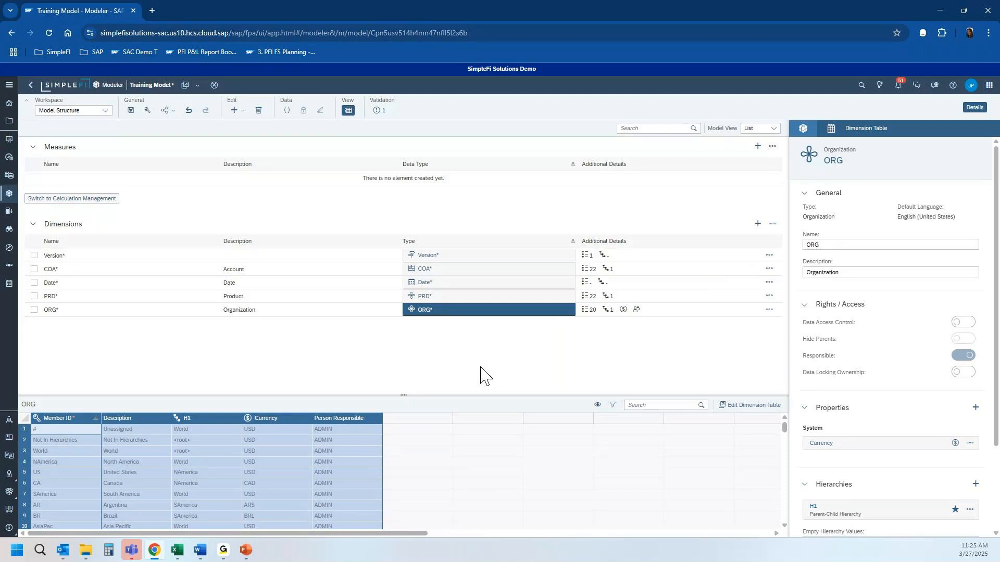
Open the COA dimension table, check the copied range in the PnL_COA Excel sheet, and paste the account members again from the first row
{"action": "left_click", "coordinate": [553, 270]}
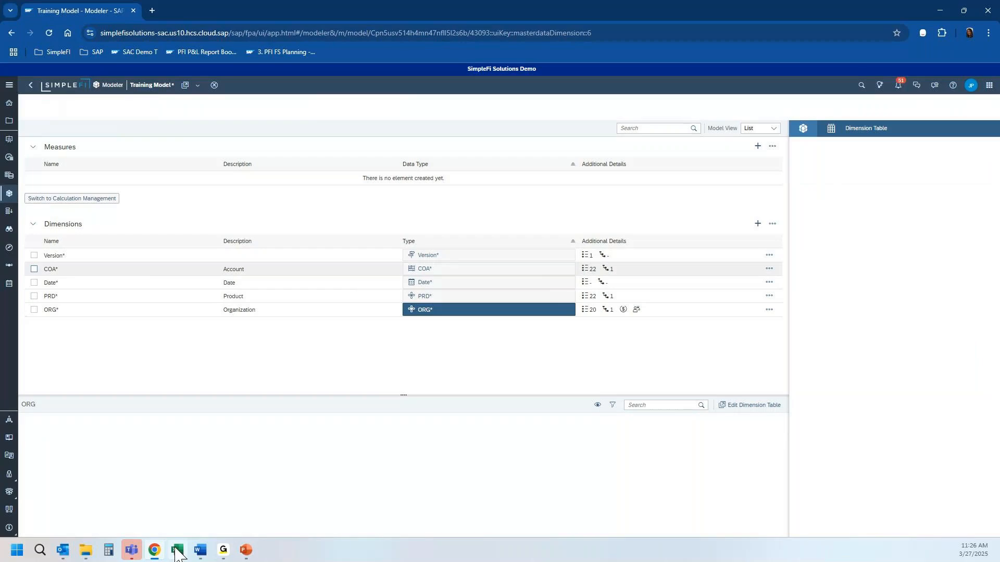
{"action": "left_click", "coordinate": [177, 552]}
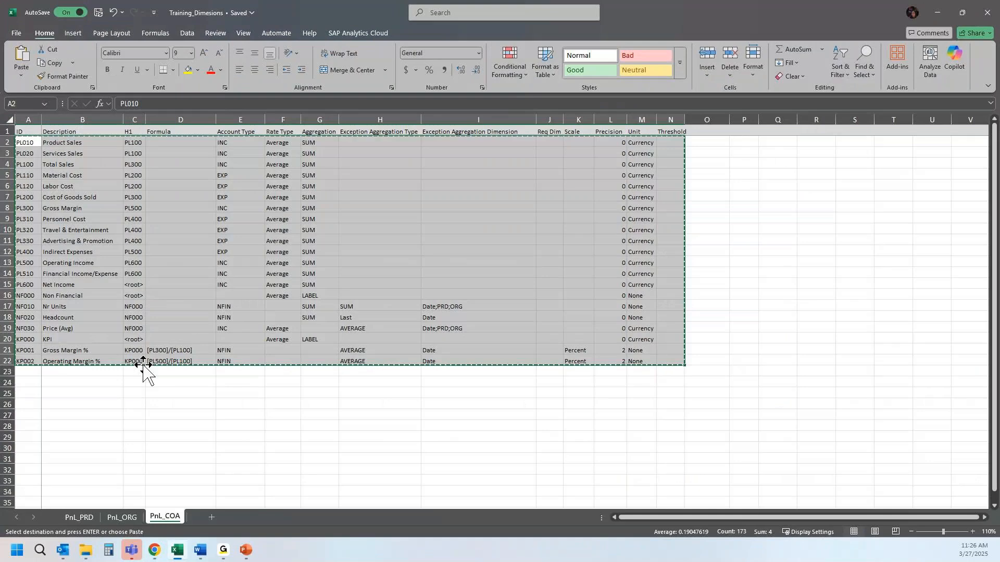
{"action": "key", "text": "alt+Tab"}
{"action": "left_click", "coordinate": [80, 154]}
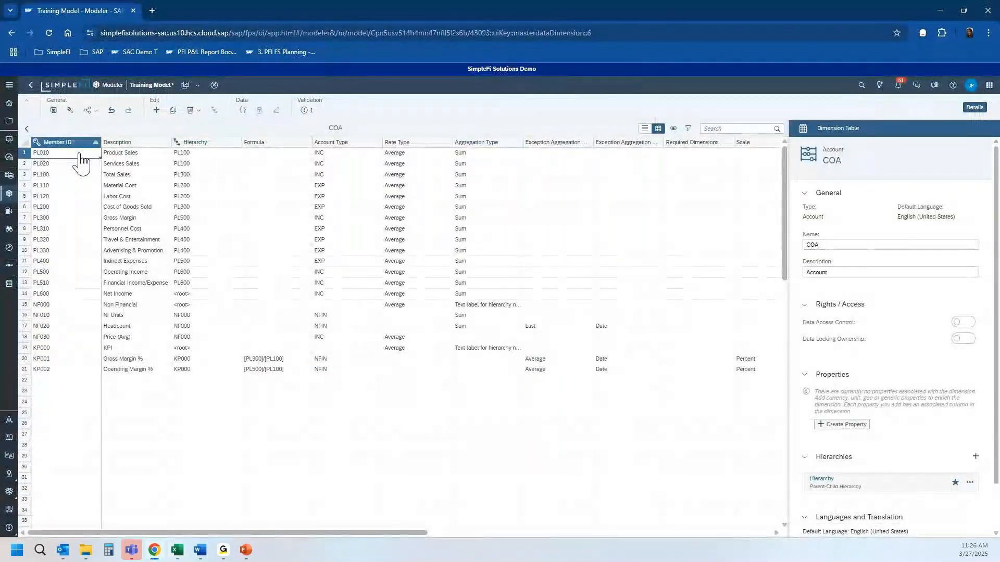
{"action": "key", "text": "ctrl+v"}
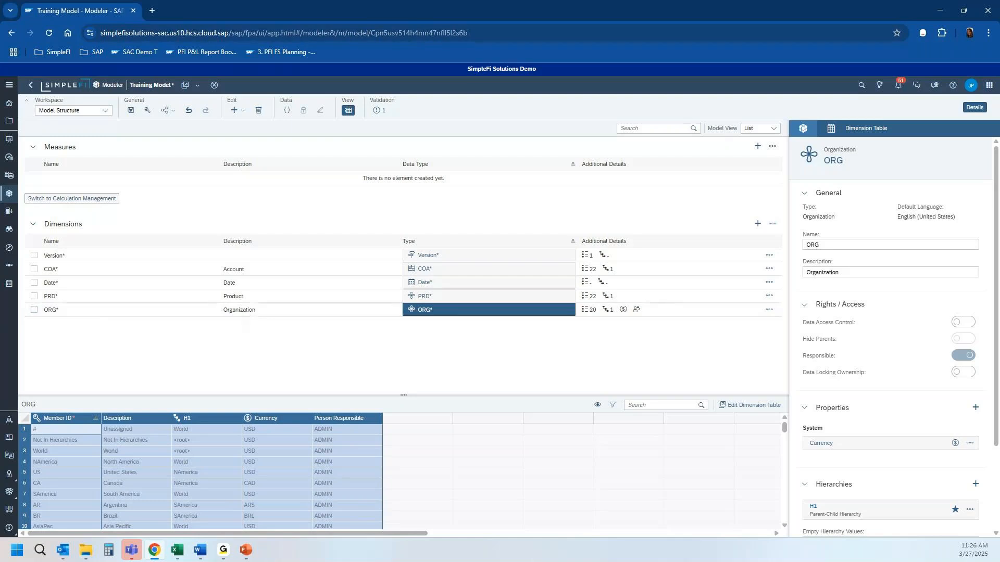
Open the Version dimension table from the model structure and add a Forecast version with the category Forecast
{"action": "key", "text": "alt+Tab"}
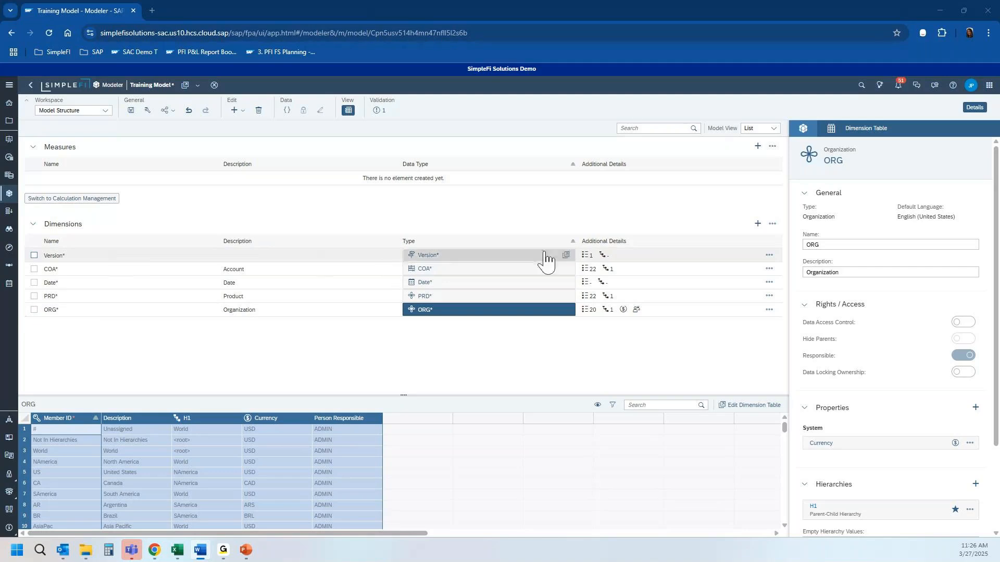
{"action": "left_click", "coordinate": [566, 256]}
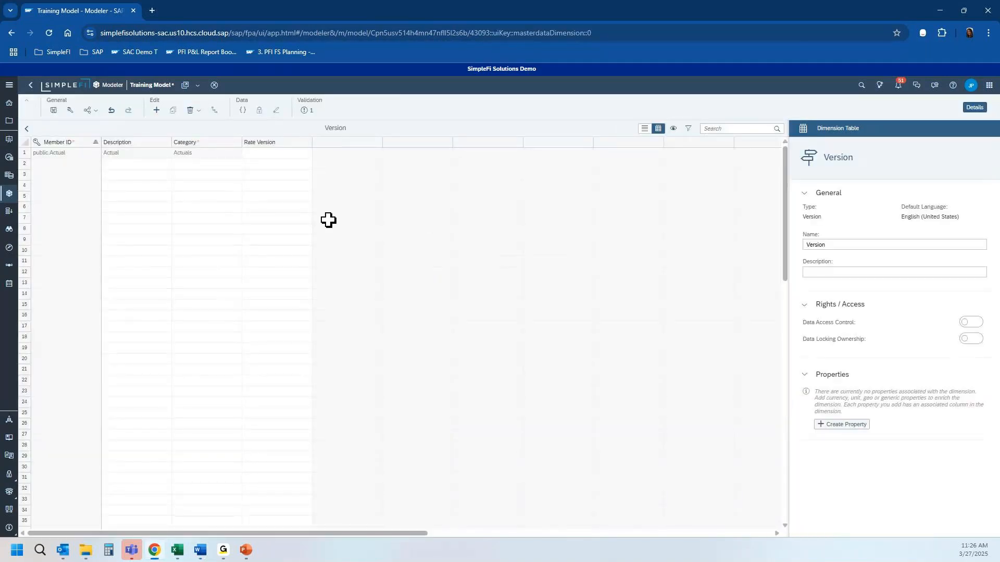
{"action": "left_click", "coordinate": [116, 164]}
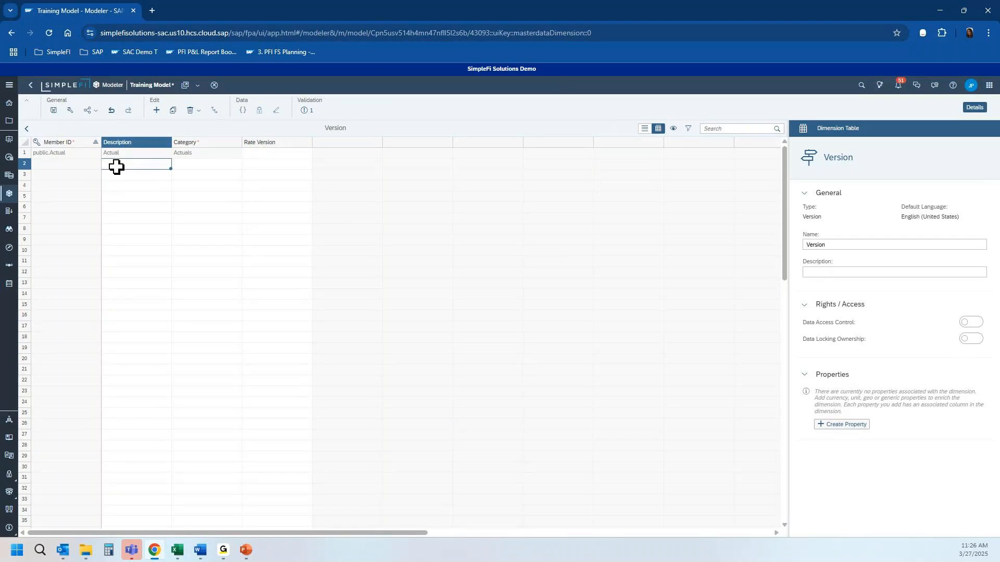
{"action": "type", "text": "Forecast"}
{"action": "key", "text": "Return"}
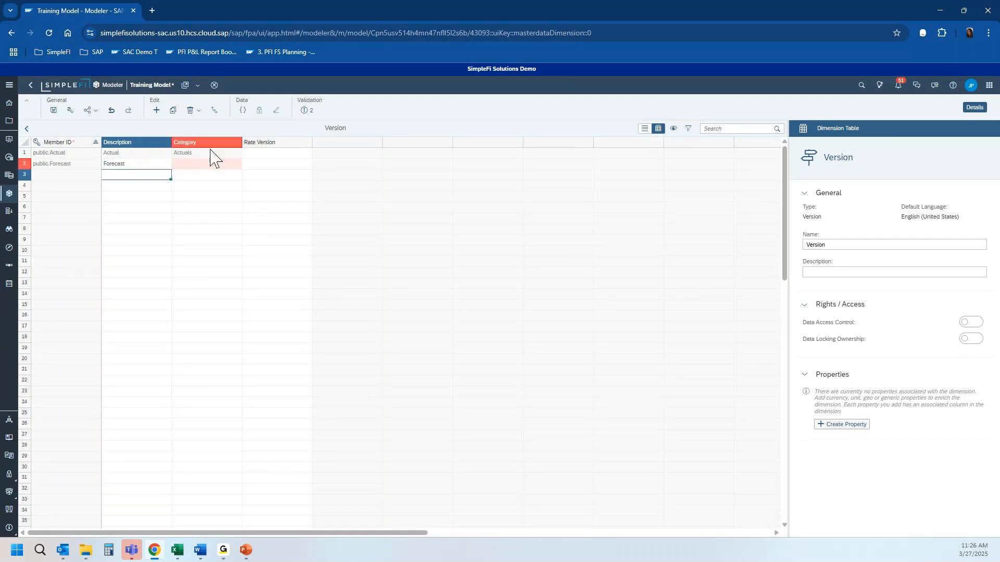
{"action": "left_click", "coordinate": [185, 164]}
{"action": "type", "text": "Forecast"}
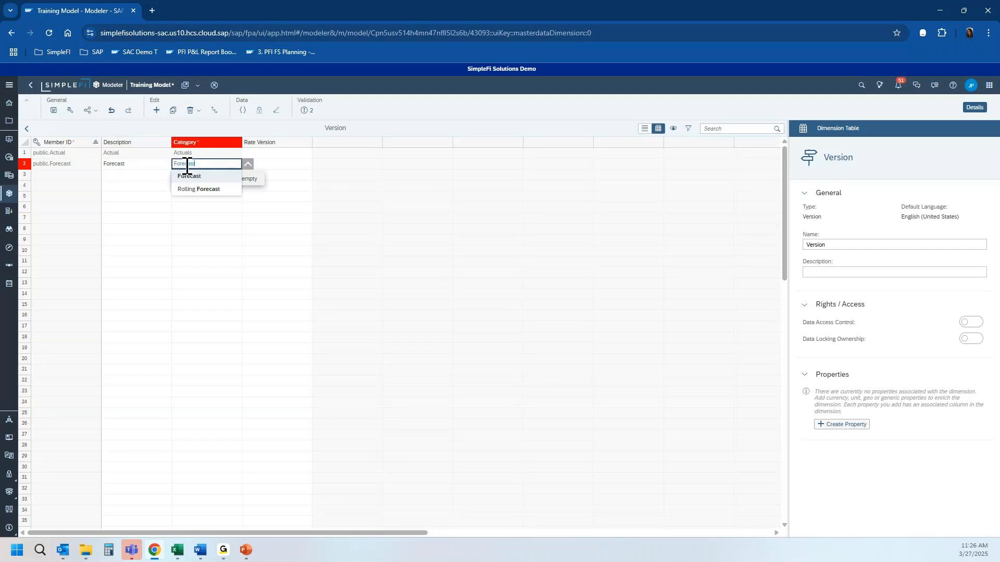
{"action": "key", "text": "Return"}
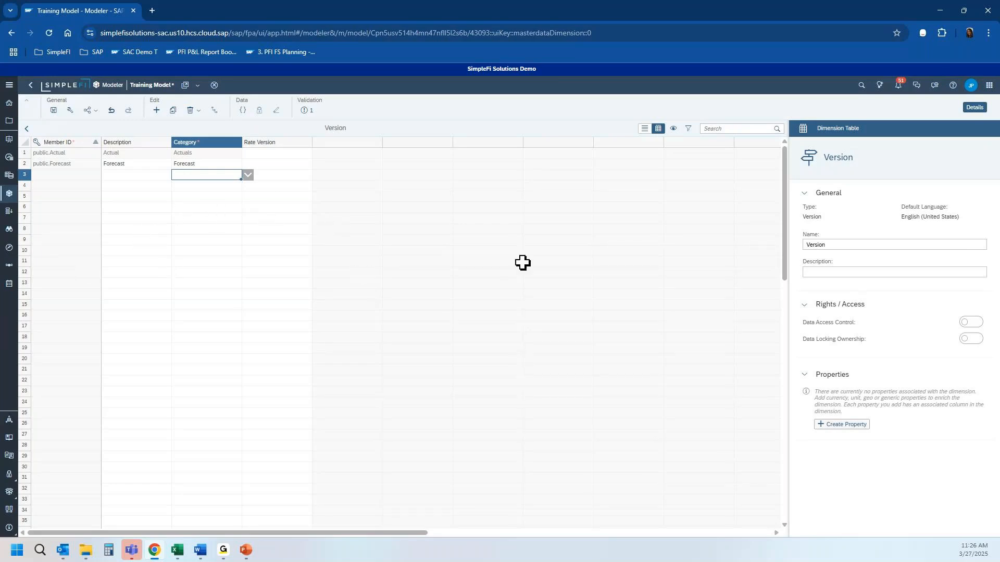
Set the Version dimension's description to Version and return to the model structure
{"action": "left_click", "coordinate": [857, 272]}
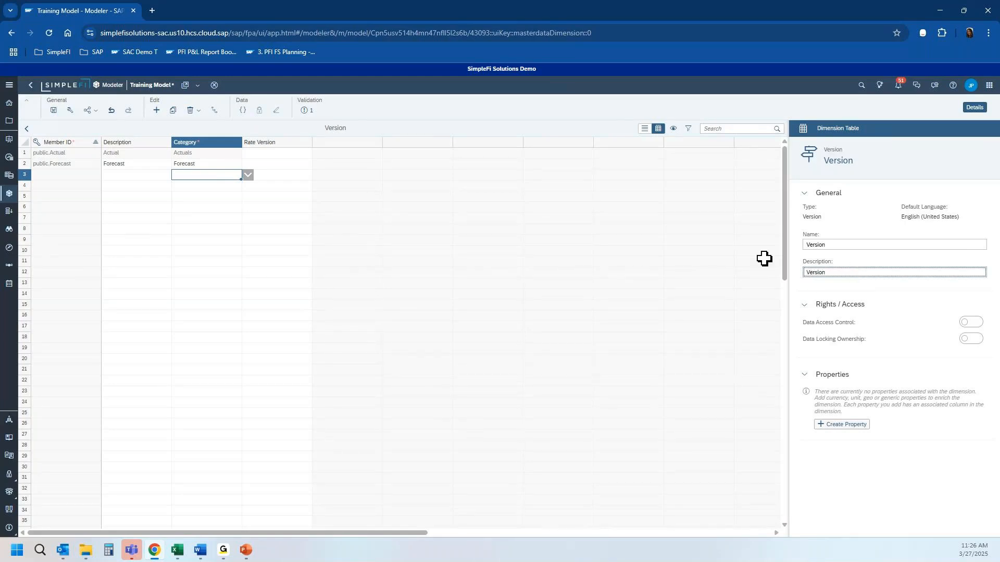
{"action": "key", "text": "alt+Tab"}
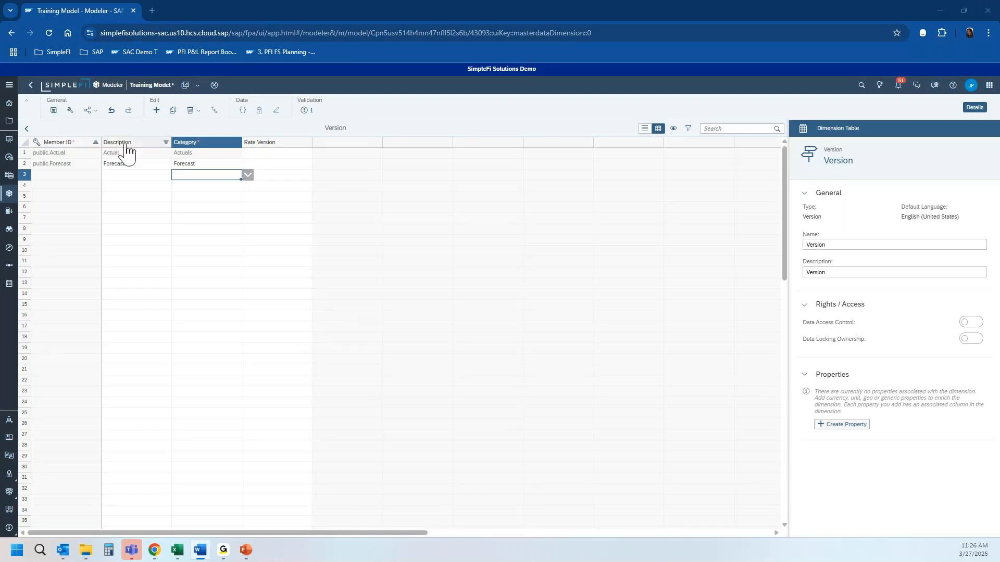
{"action": "left_click", "coordinate": [27, 128]}
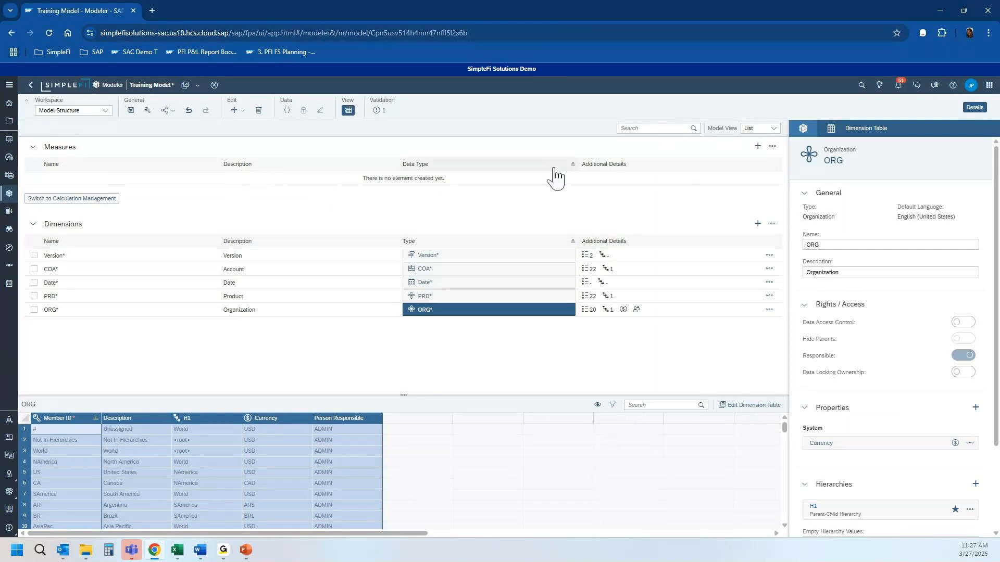
{"action": "left_click", "coordinate": [757, 147]}
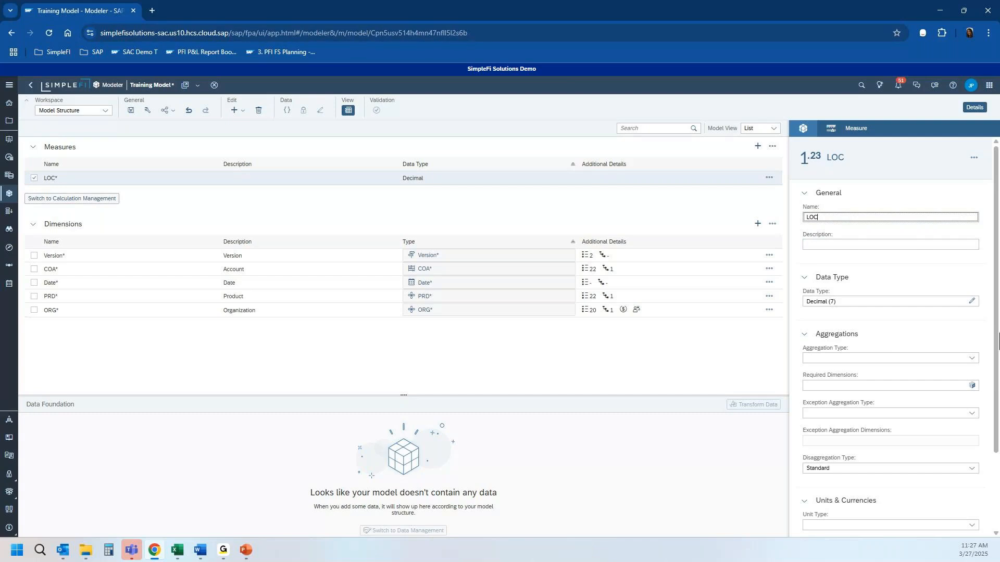
{"action": "left_click", "coordinate": [884, 247]}
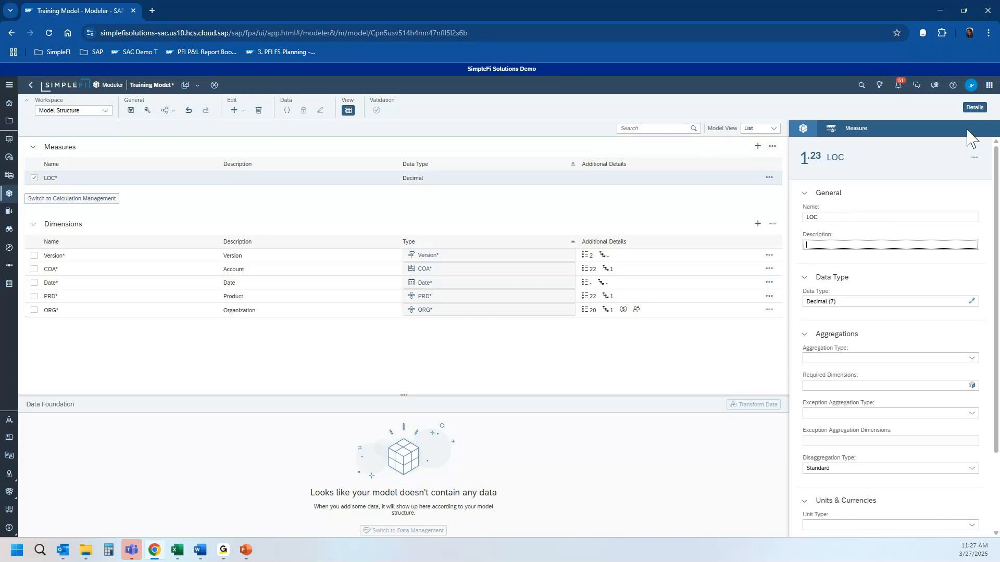
{"action": "left_click", "coordinate": [769, 177]}
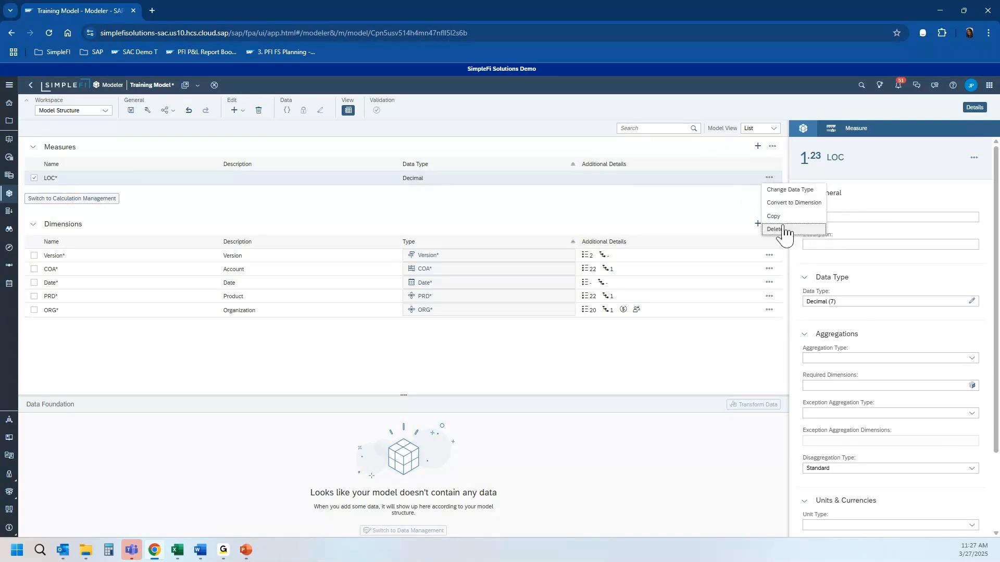
{"action": "left_click", "coordinate": [783, 232]}
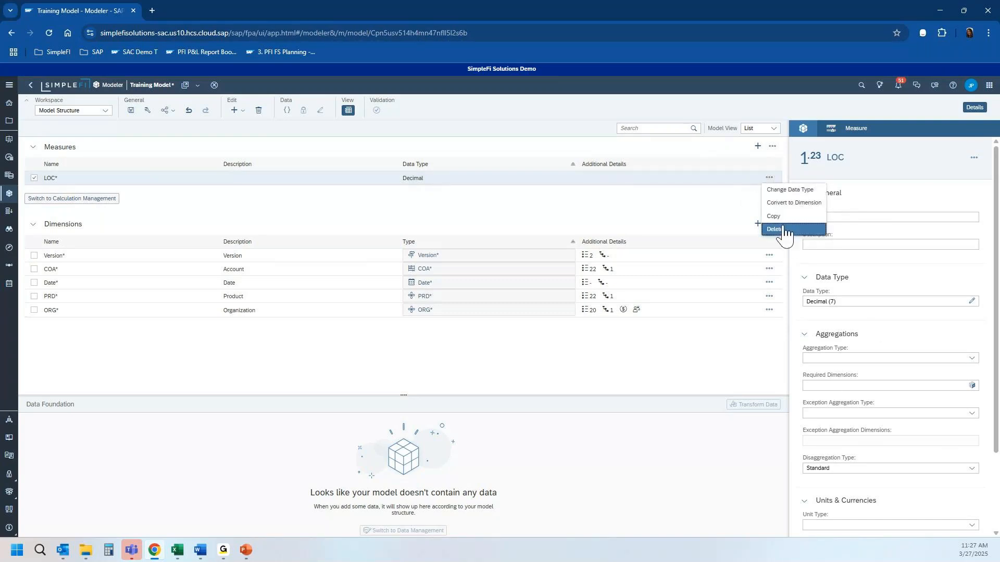
Switch from the model structure to calculation management
{"action": "left_click", "coordinate": [87, 201]}
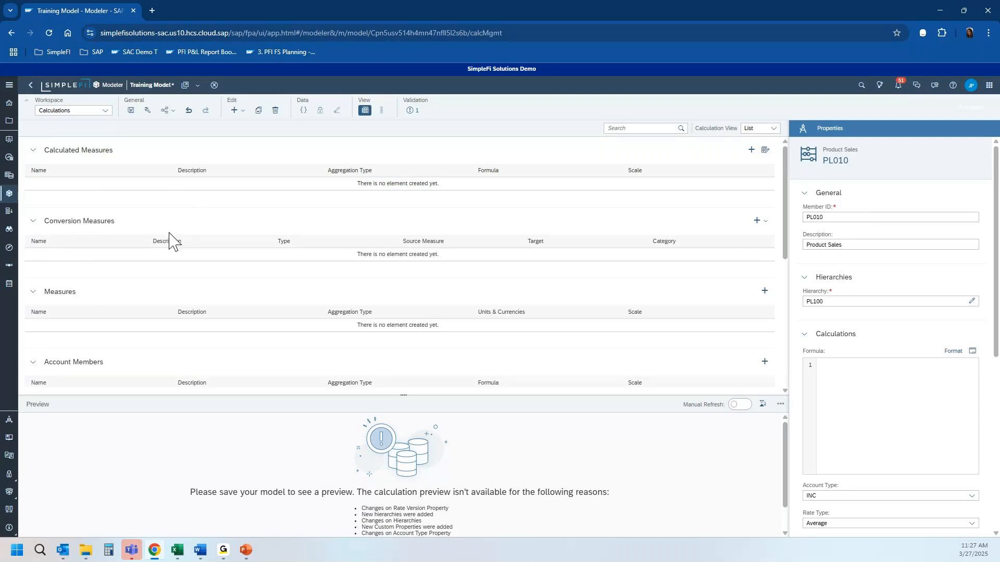
Add a currency conversion measure with the name and description USD, and try to select its source measure
{"action": "left_click", "coordinate": [755, 227]}
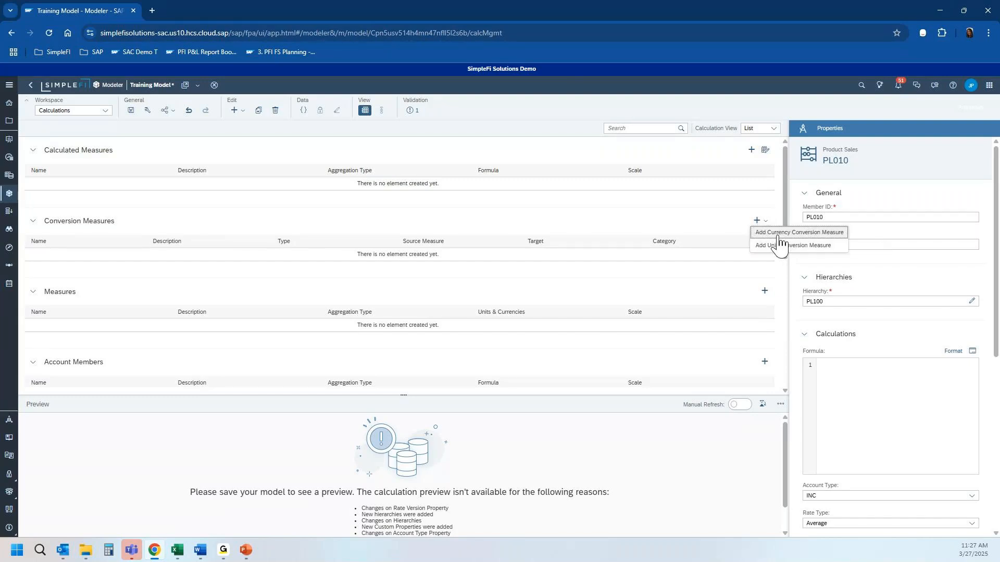
{"action": "left_click", "coordinate": [779, 234]}
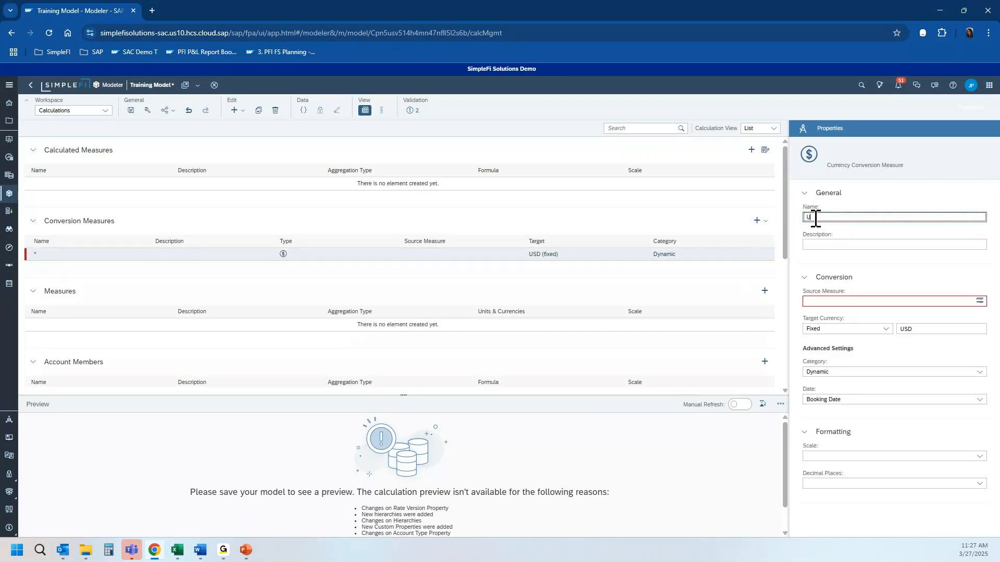
{"action": "type", "text": "USD"}
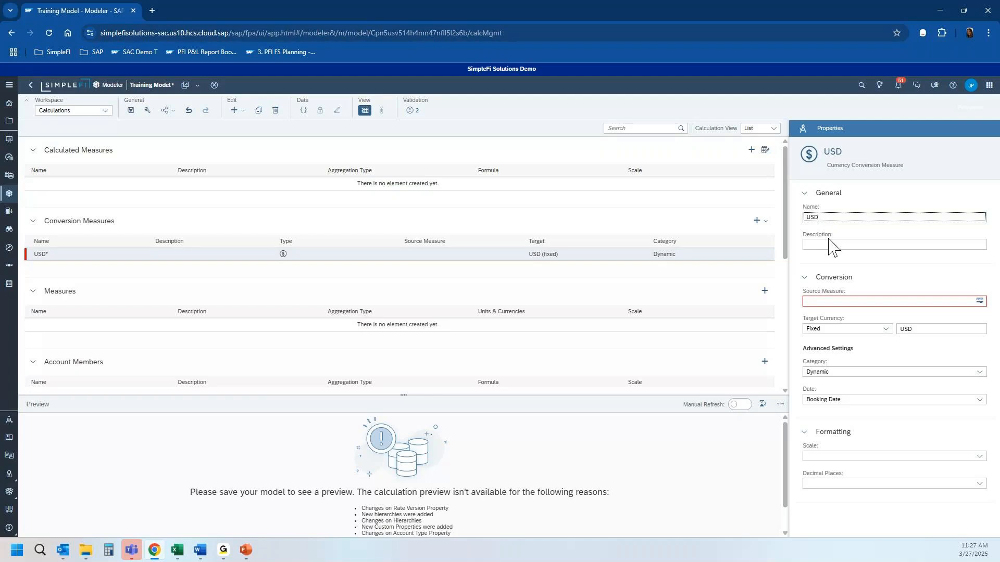
{"action": "left_click", "coordinate": [828, 244]}
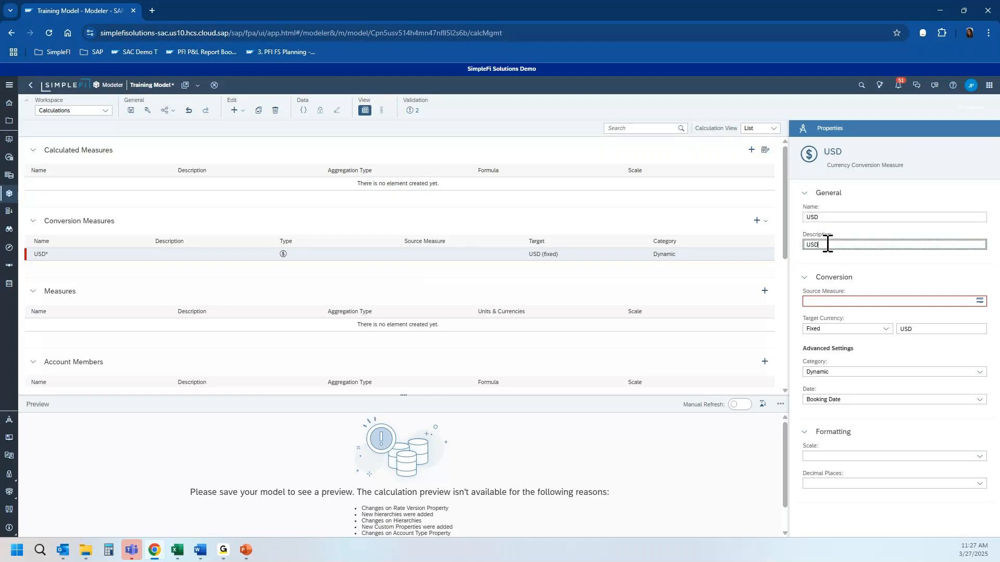
{"action": "left_click", "coordinate": [980, 313]}
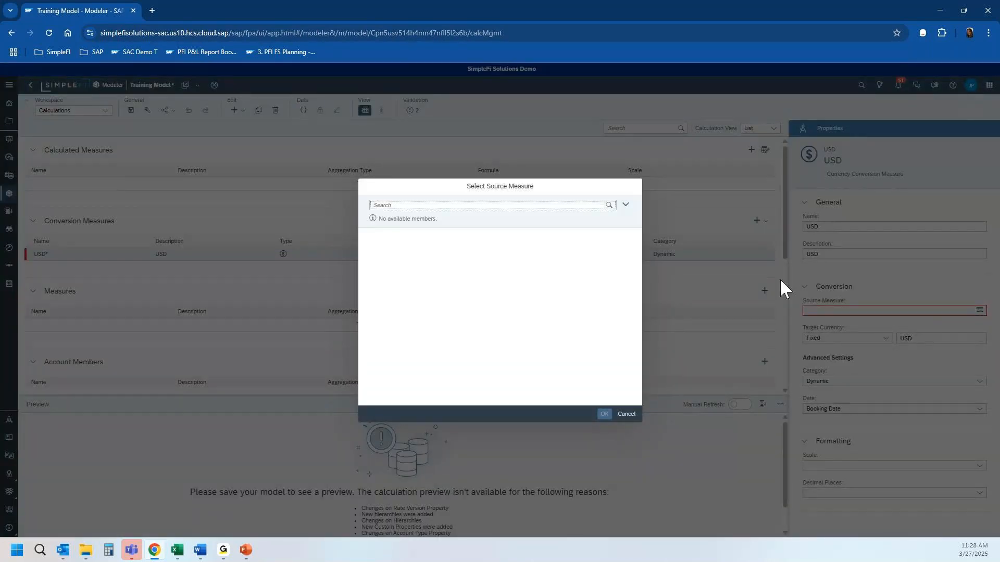
{"action": "left_click", "coordinate": [626, 414]}
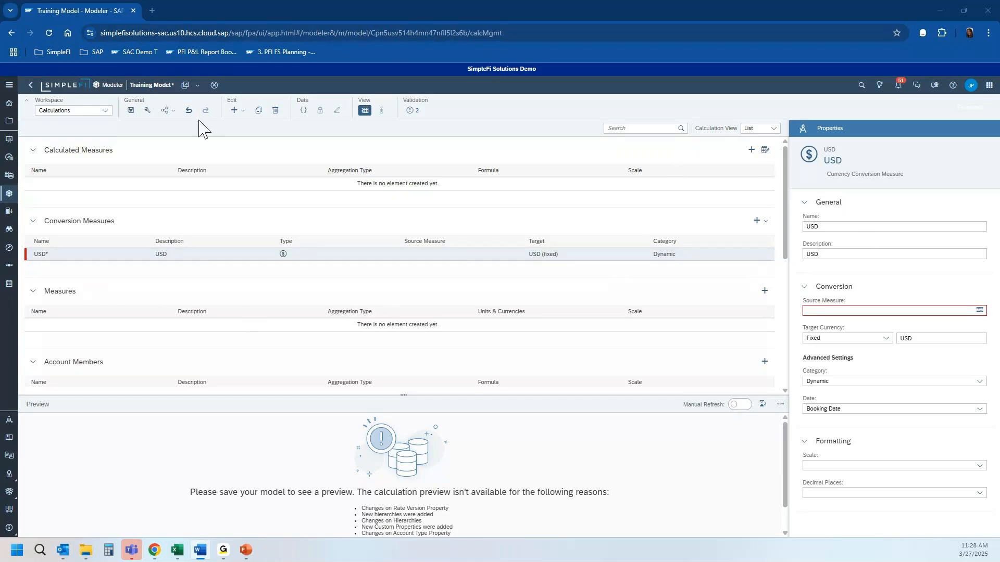
Set the structure priority in the model preferences to prioritize properties and calculations from COA
{"action": "left_click", "coordinate": [149, 111]}
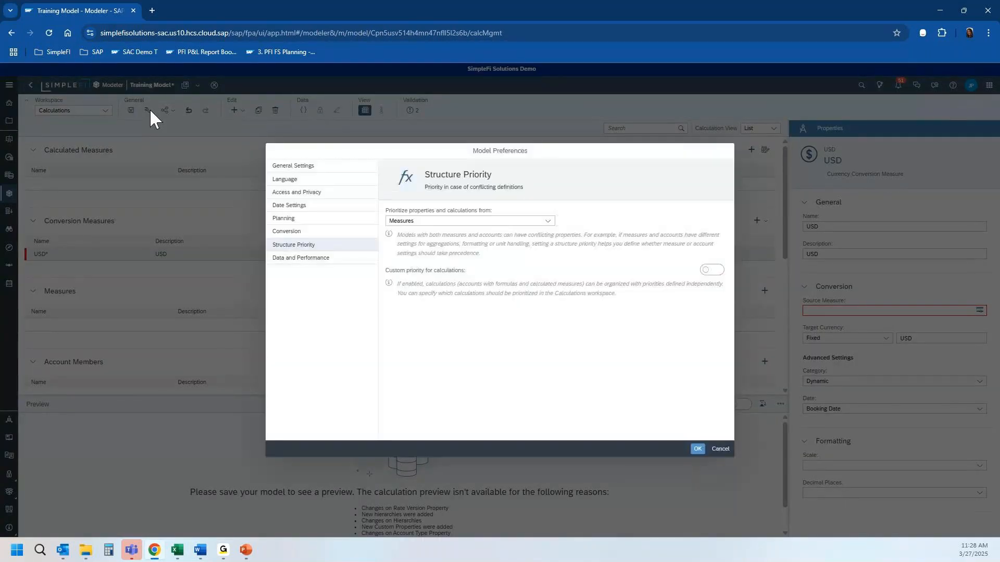
{"action": "left_click", "coordinate": [315, 249]}
{"action": "left_click", "coordinate": [445, 222]}
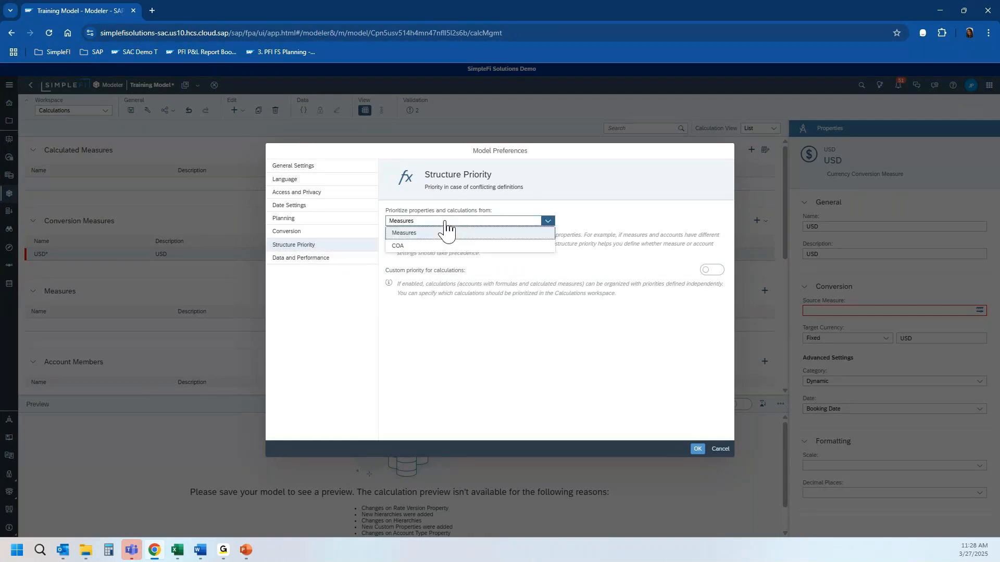
{"action": "left_click", "coordinate": [445, 246]}
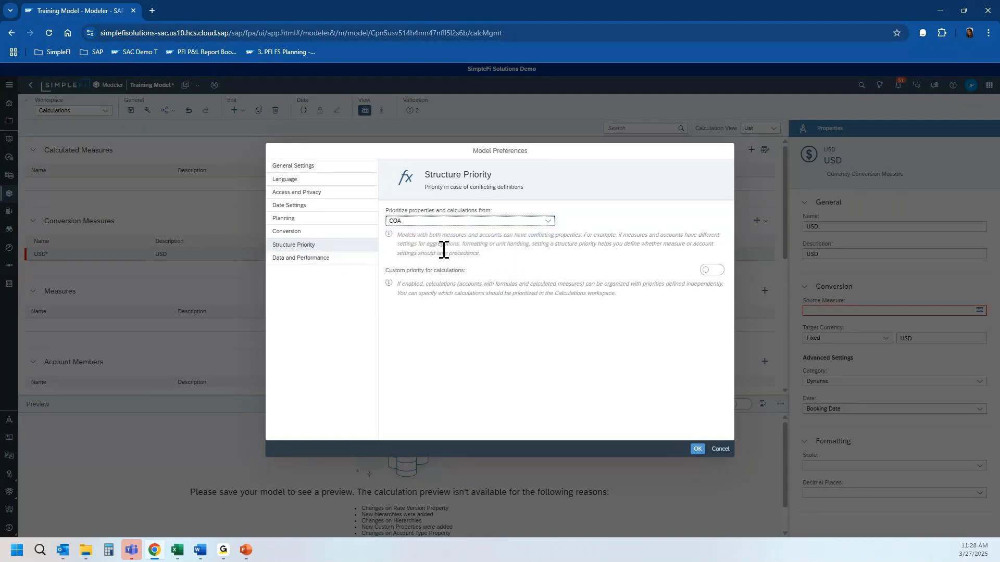
{"action": "left_click", "coordinate": [697, 449]}
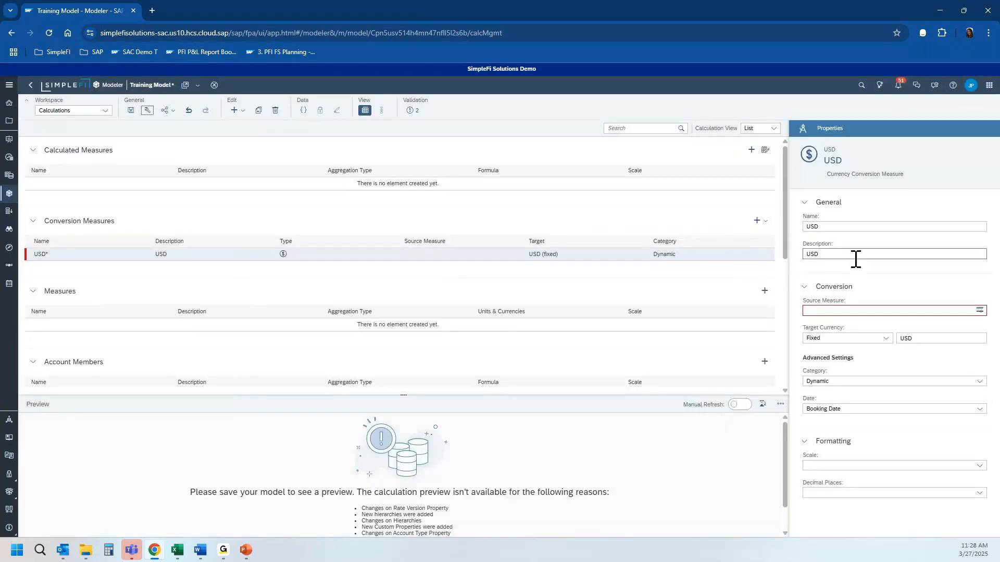
Look again for a source measure for the USD conversion measure, then delete that conversion measure
{"action": "left_click", "coordinate": [979, 310]}
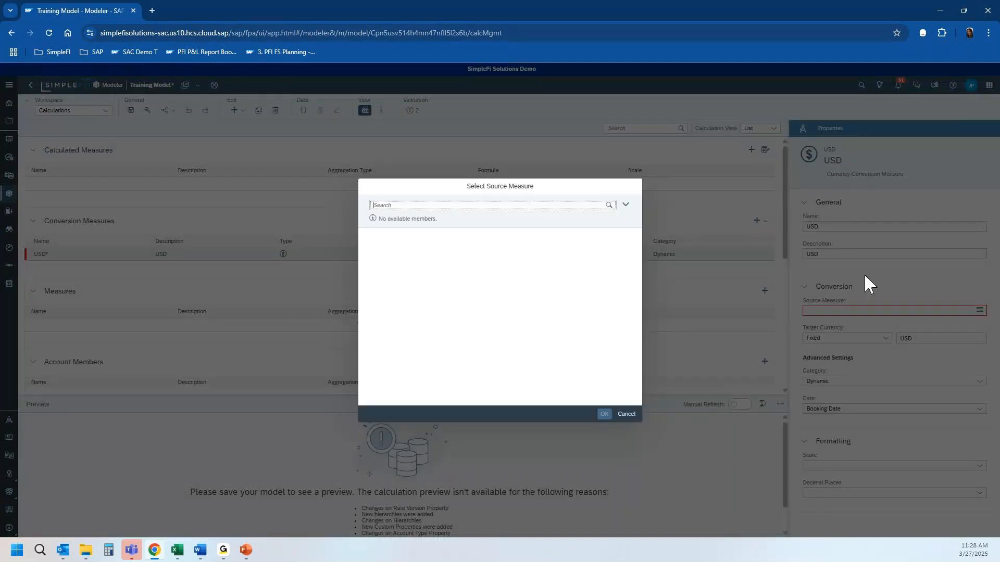
{"action": "left_click", "coordinate": [625, 205]}
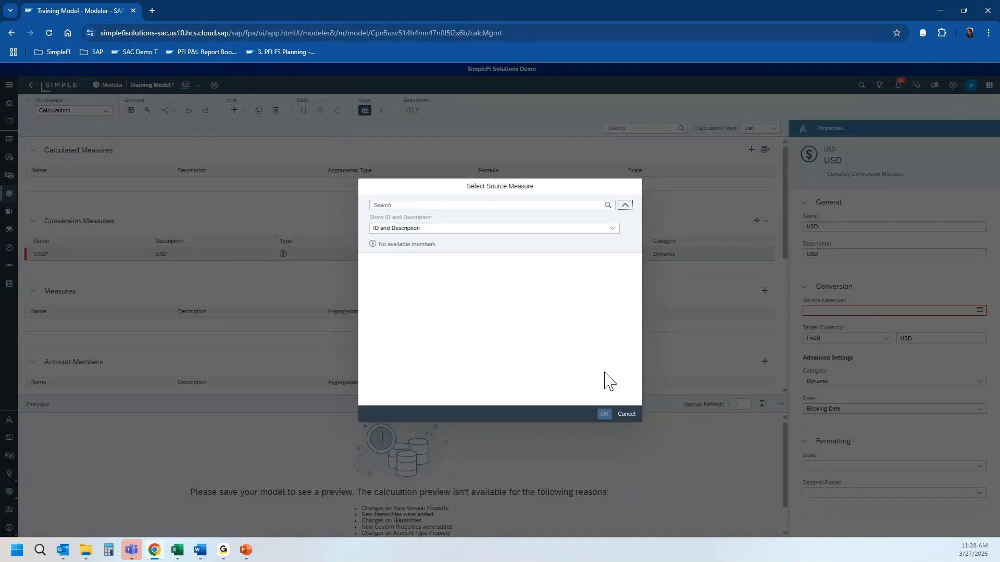
{"action": "left_click", "coordinate": [626, 414]}
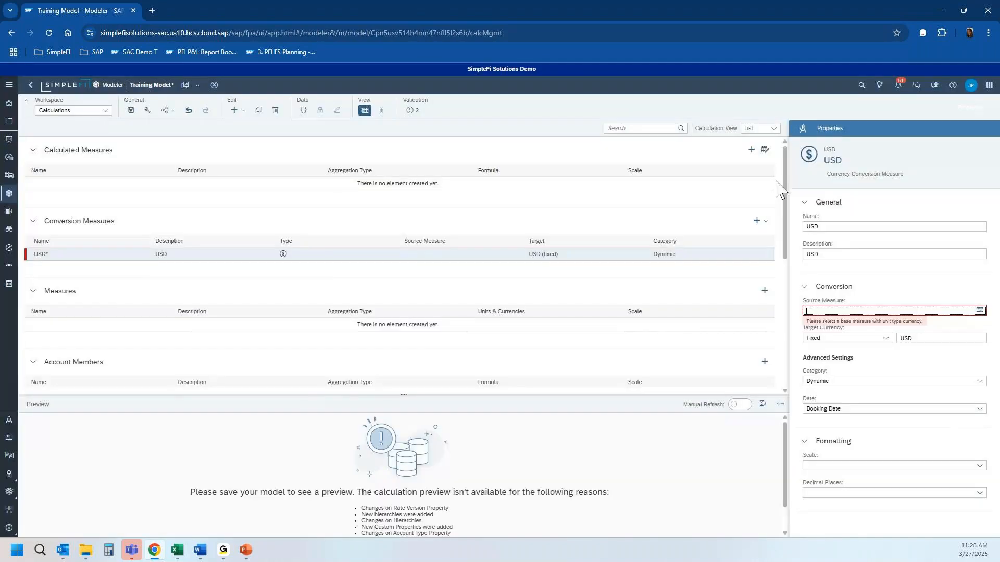
{"action": "left_click", "coordinate": [762, 259]}
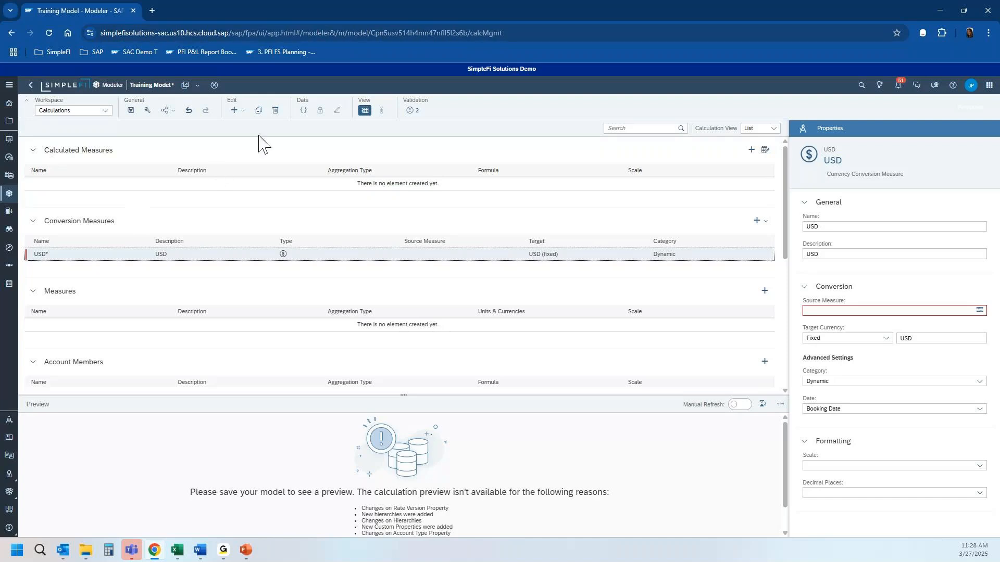
{"action": "left_click", "coordinate": [275, 111]}
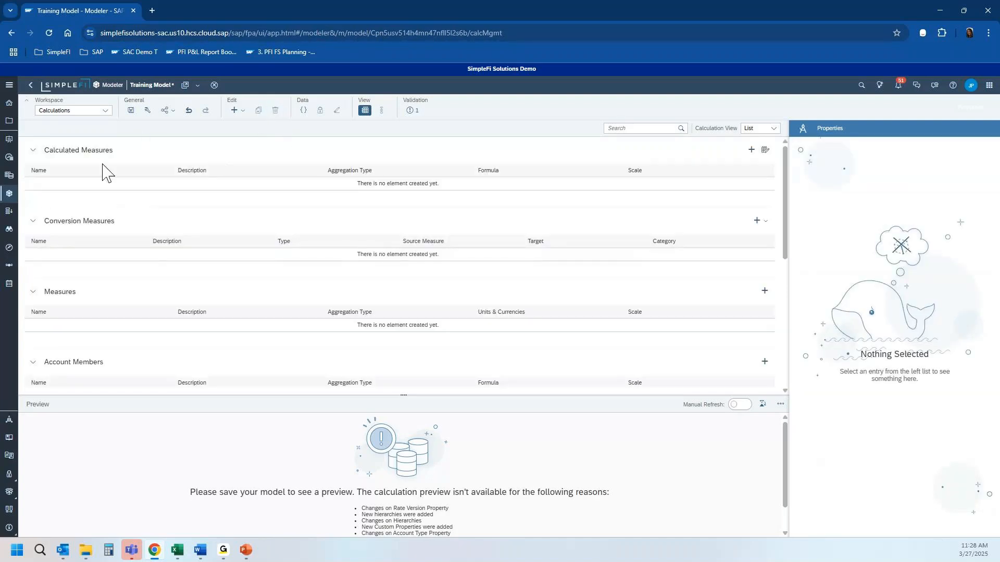
{"action": "left_click", "coordinate": [763, 223]}
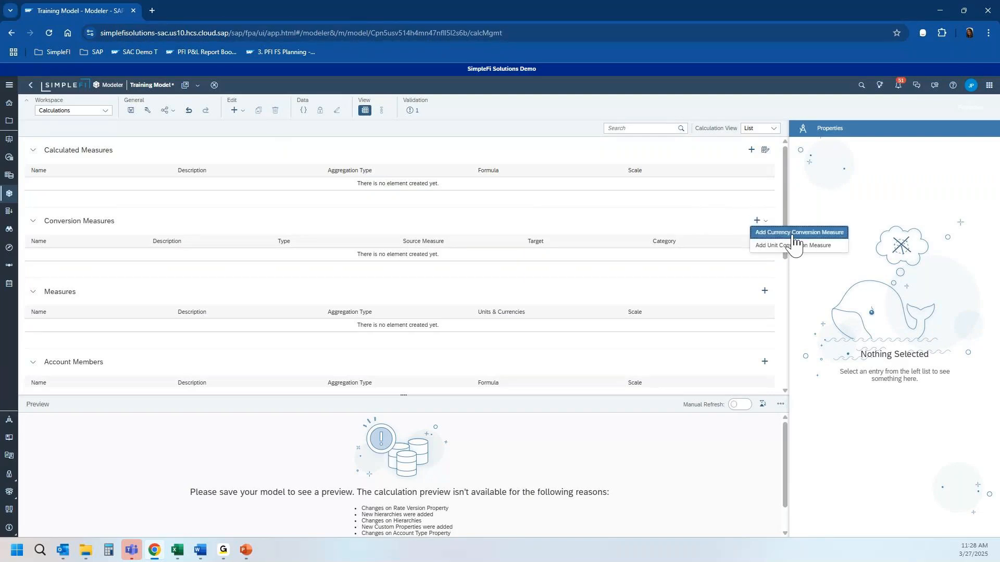
{"action": "left_click", "coordinate": [794, 236]}
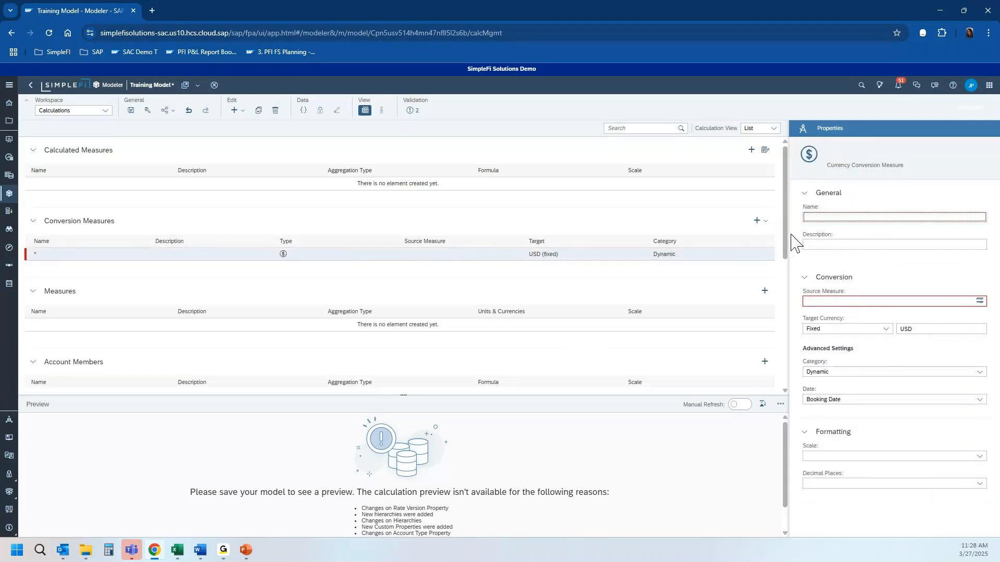
{"action": "left_click", "coordinate": [979, 303]}
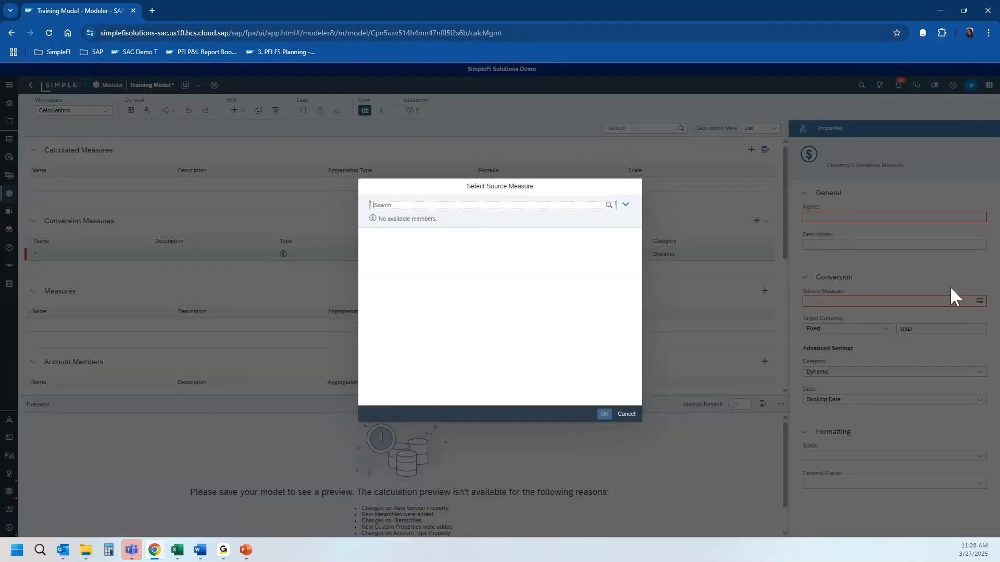
{"action": "left_click", "coordinate": [626, 415]}
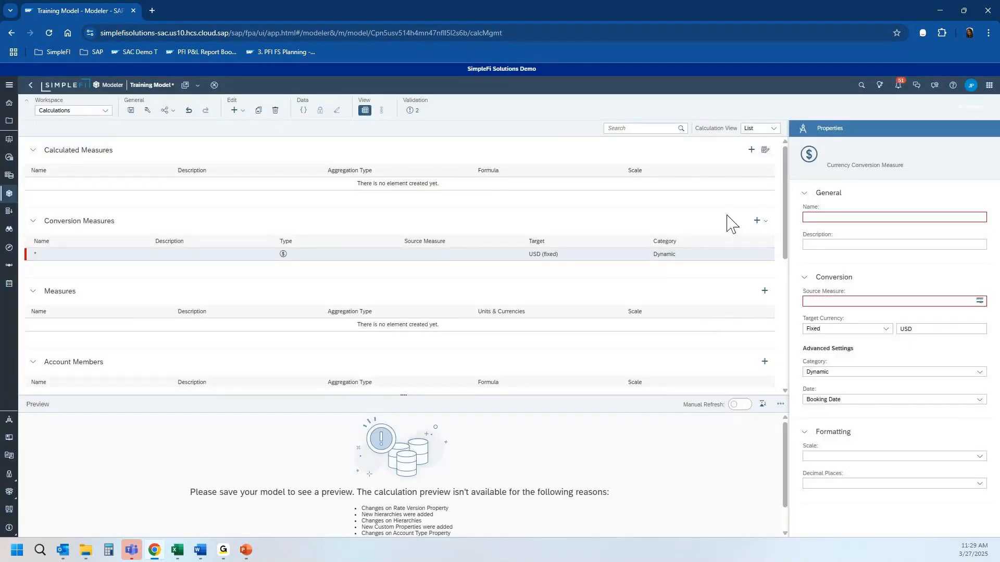
{"action": "left_click", "coordinate": [275, 110]}
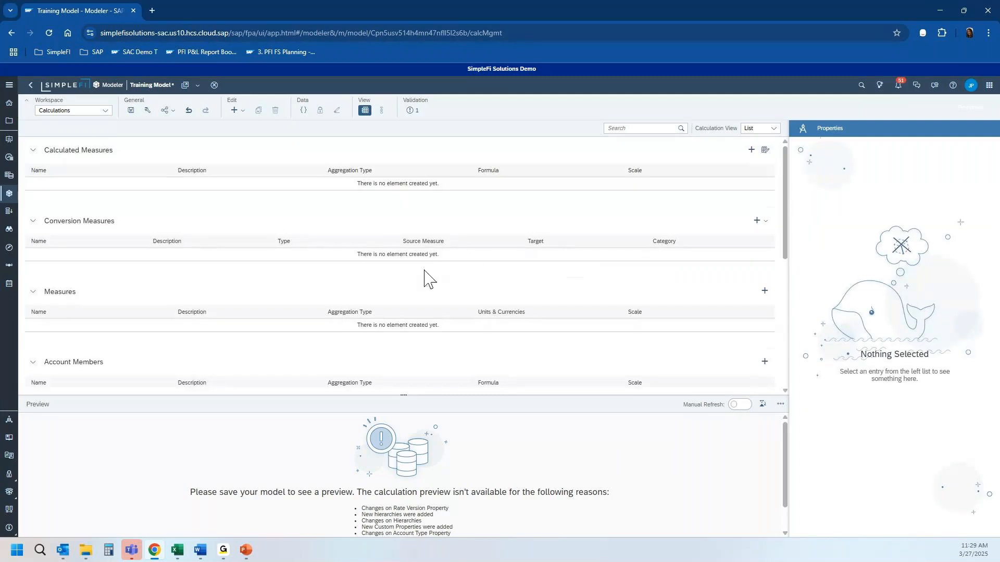
Leave the current model and open Training Model - Finished from the Model folder under Training Webinar in the working folder
{"action": "key", "text": "alt+Tab"}
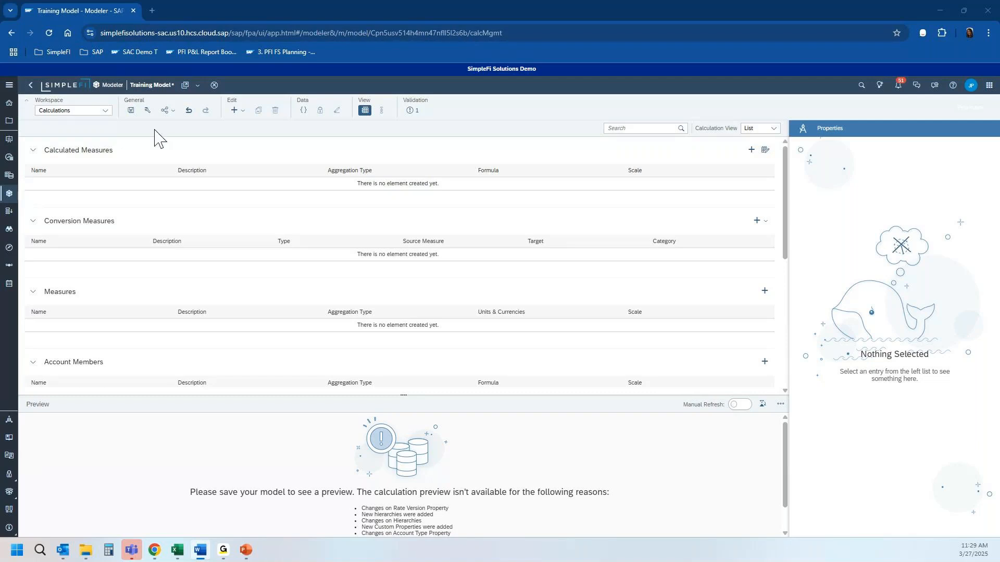
{"action": "left_click", "coordinate": [9, 122]}
{"action": "left_click", "coordinate": [555, 321]}
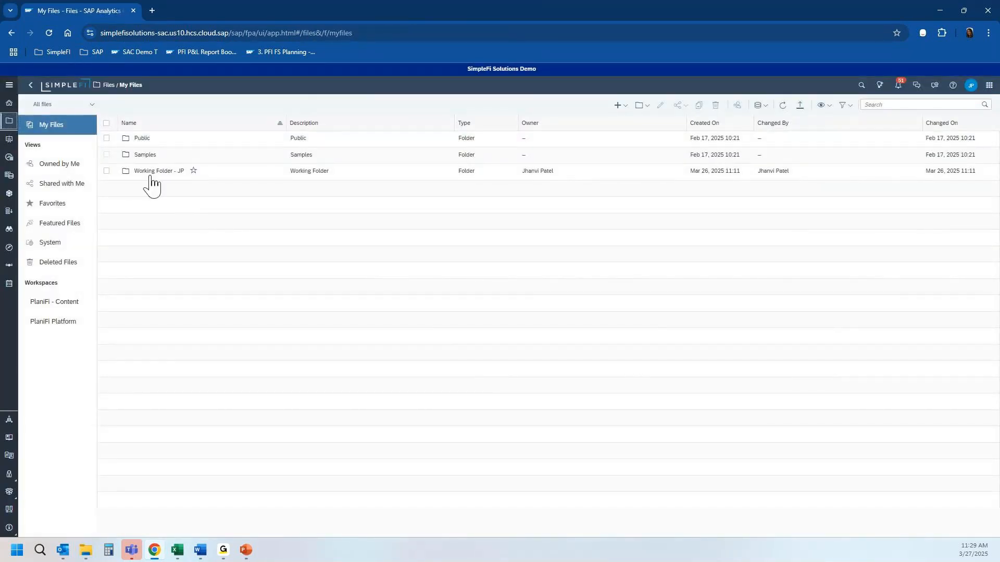
{"action": "double_click", "coordinate": [151, 172]}
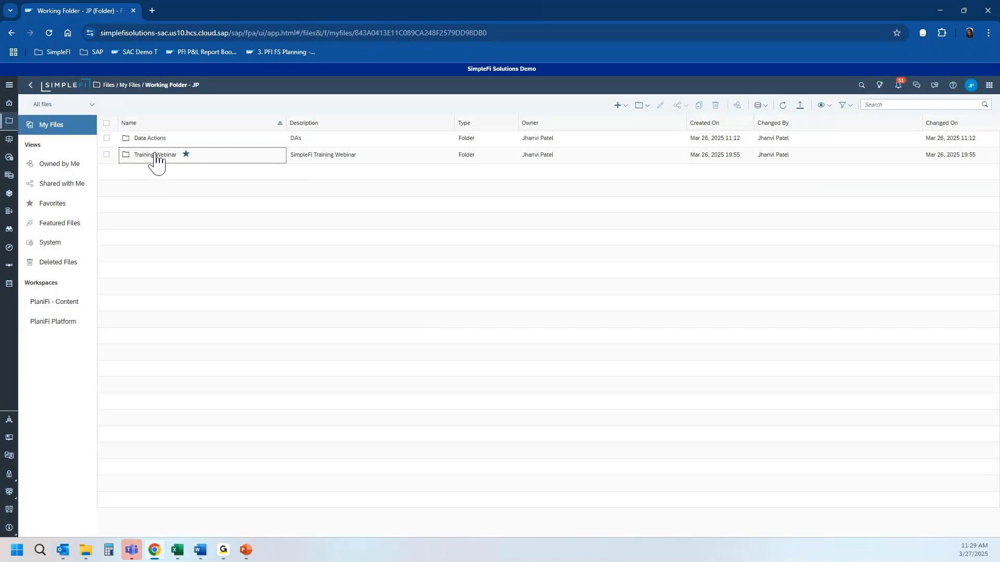
{"action": "double_click", "coordinate": [156, 162]}
{"action": "double_click", "coordinate": [150, 143]}
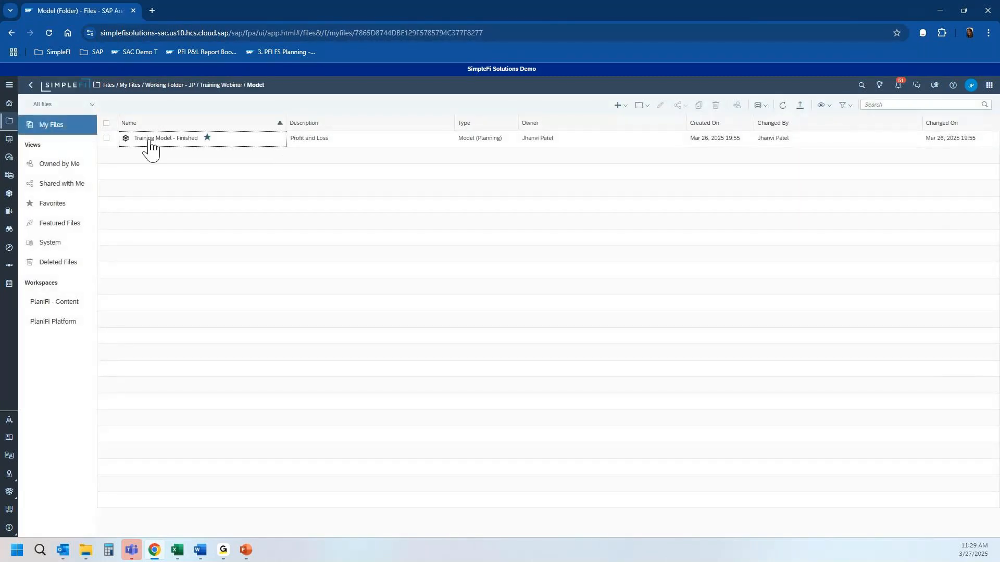
{"action": "left_click", "coordinate": [152, 139]}
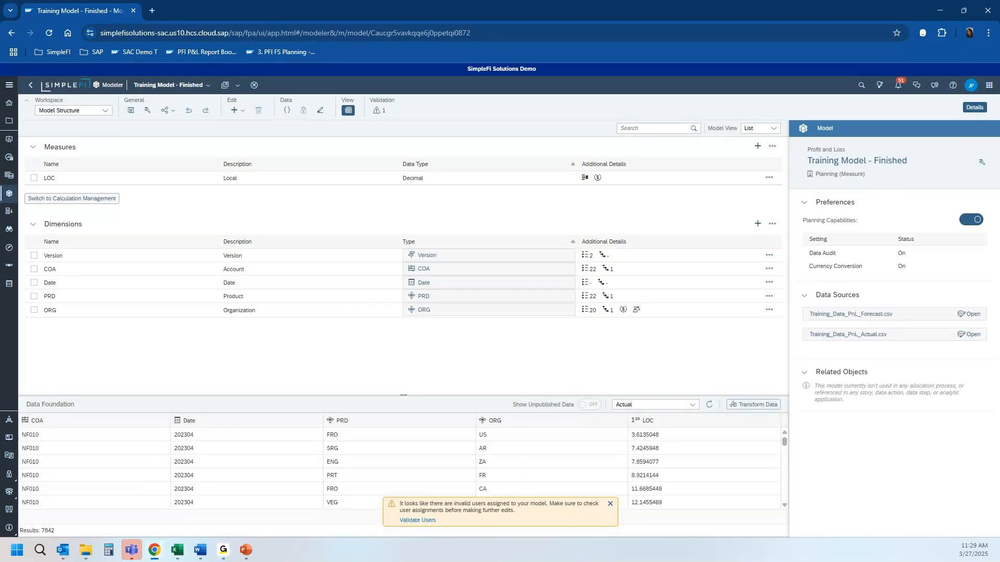
Examine the finished model's USD conversion measure in calculation management, then return to the model structure
{"action": "left_click", "coordinate": [81, 200]}
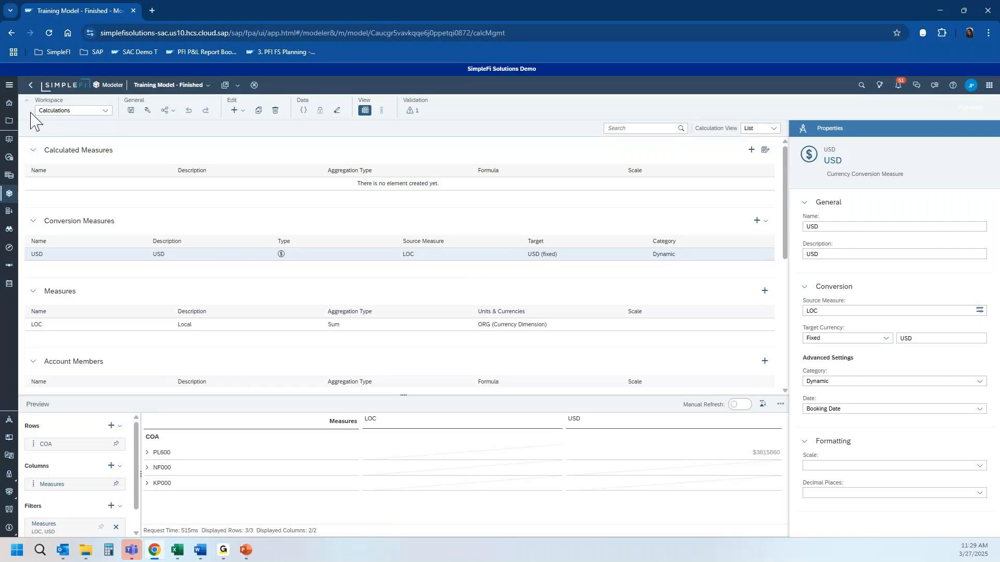
{"action": "left_click", "coordinate": [105, 109]}
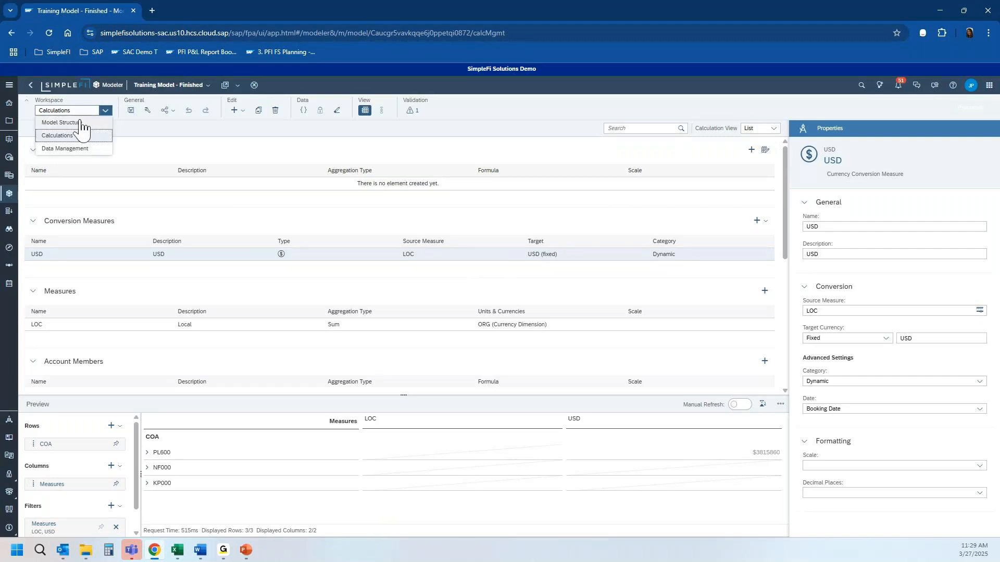
{"action": "left_click", "coordinate": [76, 123]}
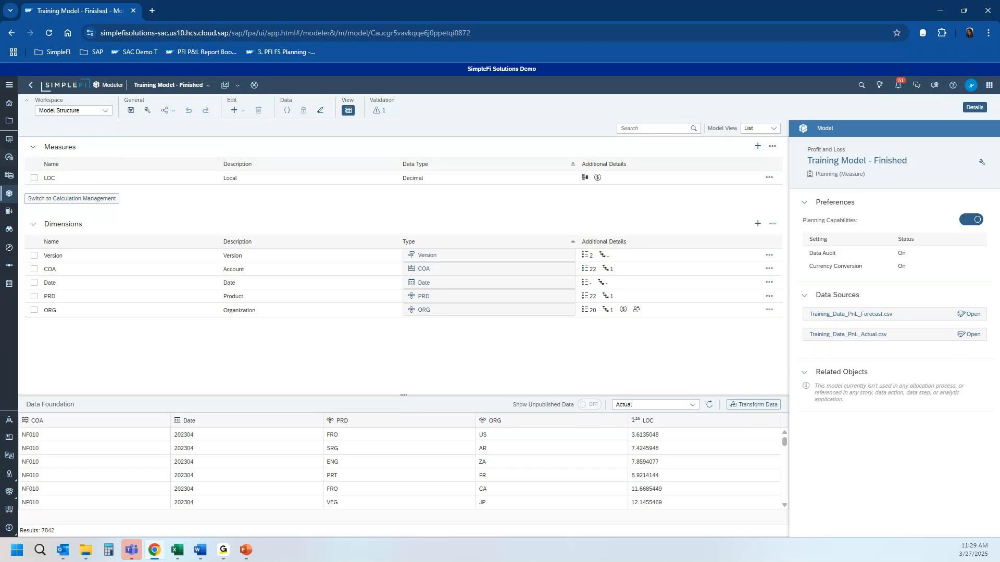
{"action": "key", "text": "alt+Tab"}
In data management, create an import job from the local file Training_Data_PnL_Actual.csv
{"action": "left_click", "coordinate": [105, 111]}
{"action": "left_click", "coordinate": [86, 150]}
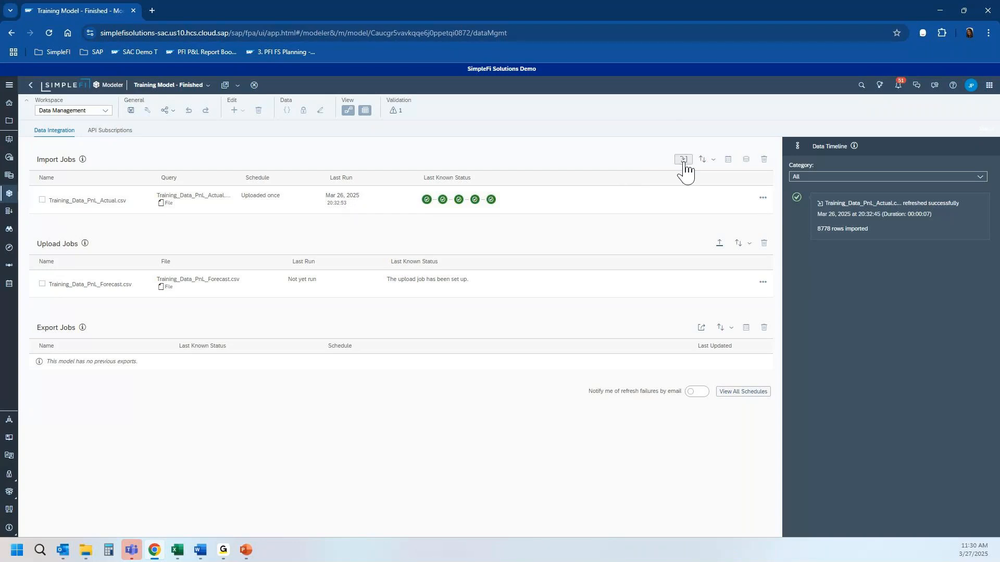
{"action": "left_click", "coordinate": [683, 161]}
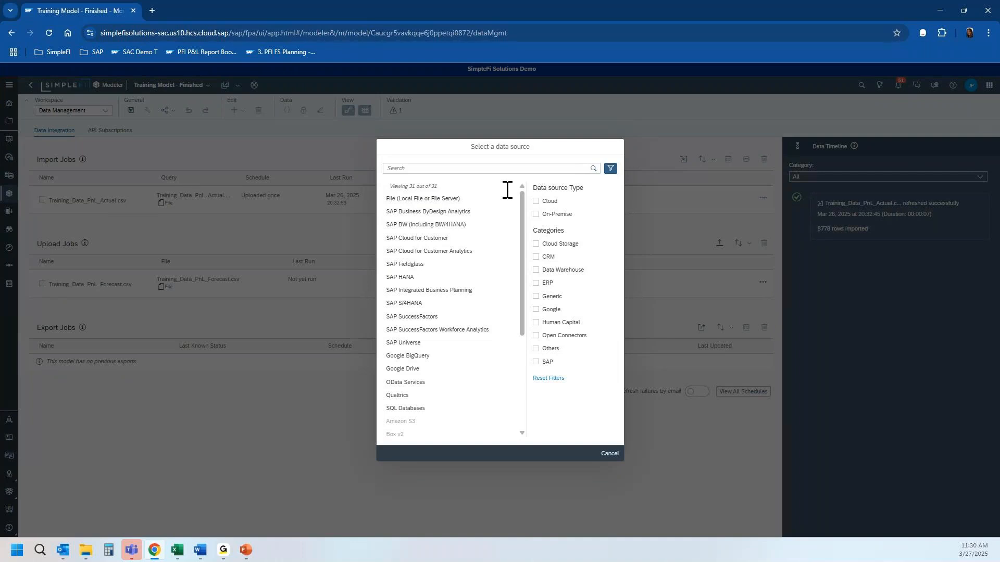
{"action": "left_click", "coordinate": [424, 201]}
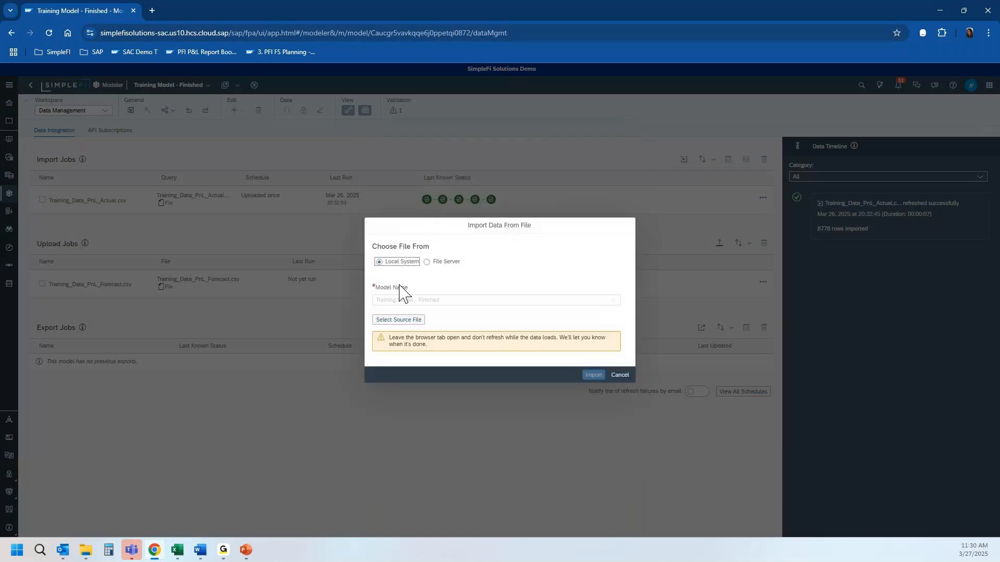
{"action": "left_click", "coordinate": [395, 322]}
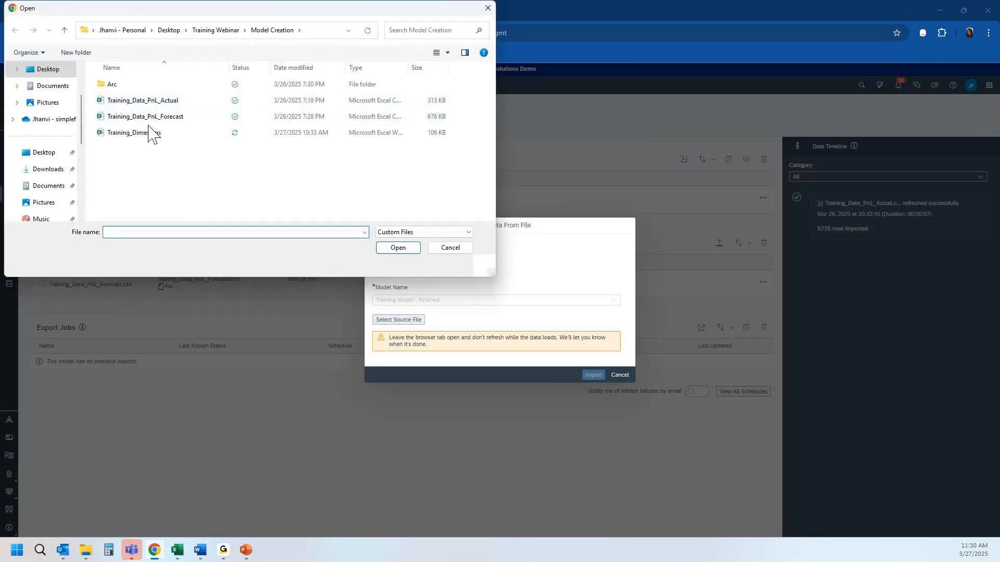
{"action": "left_click", "coordinate": [143, 101]}
{"action": "left_click", "coordinate": [398, 248]}
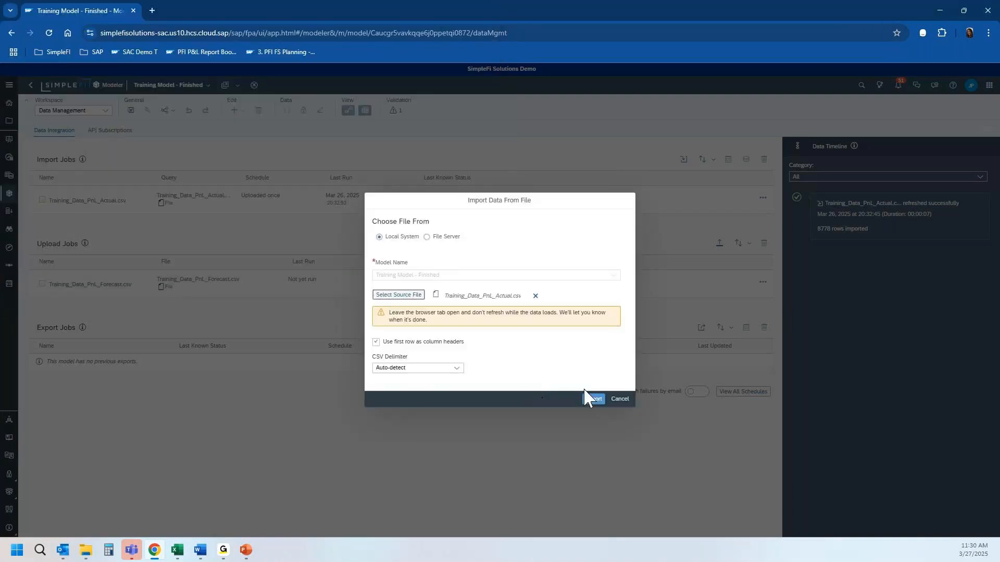
{"action": "left_click", "coordinate": [593, 400]}
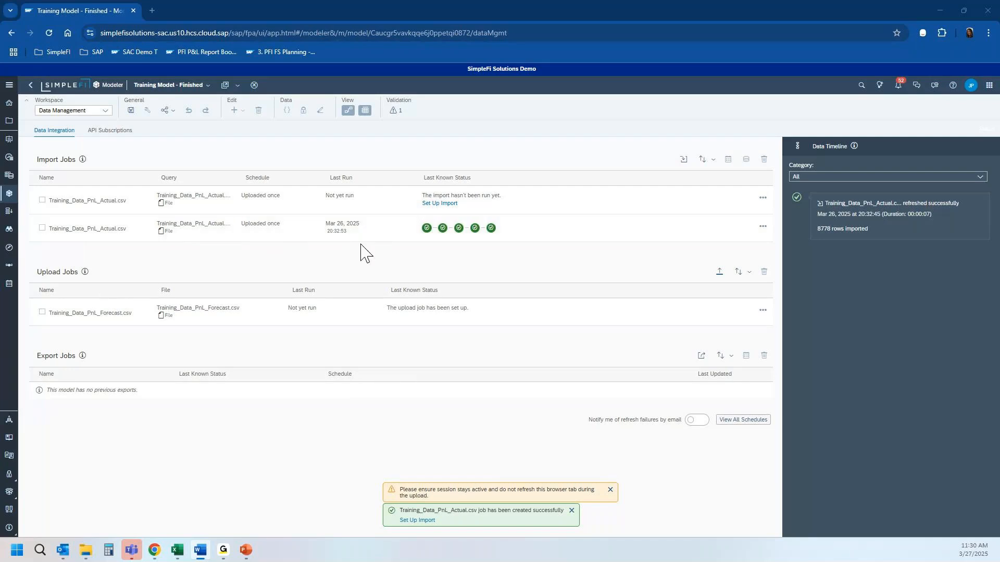
Set up the new import job and go through data preparation, fact mapping and property mapping to the import review
{"action": "left_click", "coordinate": [430, 204]}
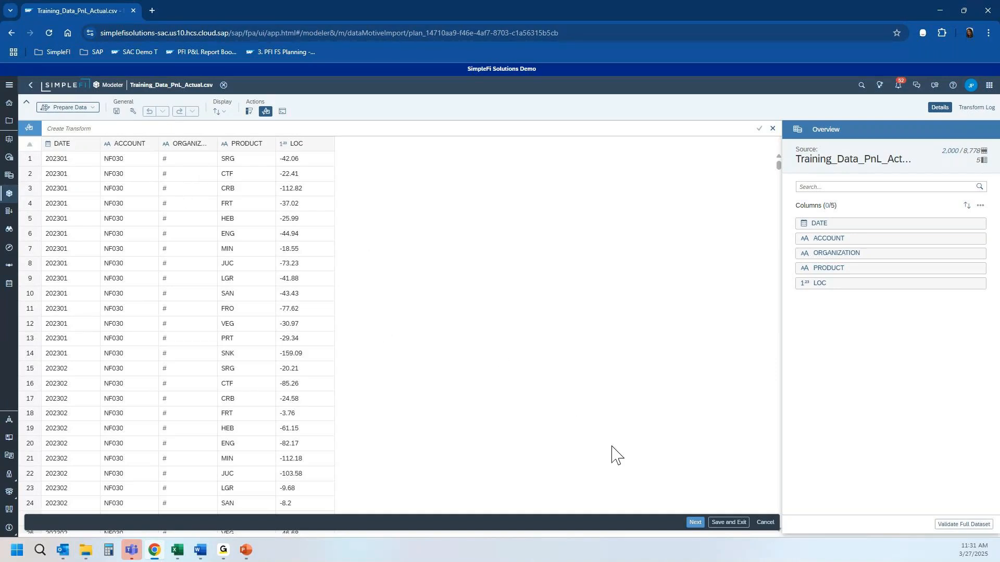
{"action": "left_click", "coordinate": [696, 522]}
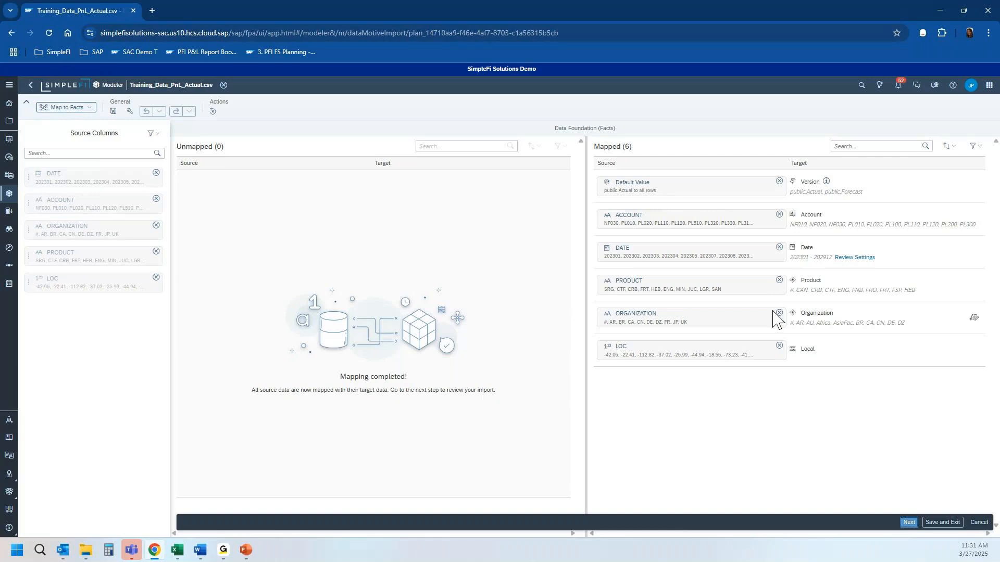
{"action": "left_click", "coordinate": [909, 523]}
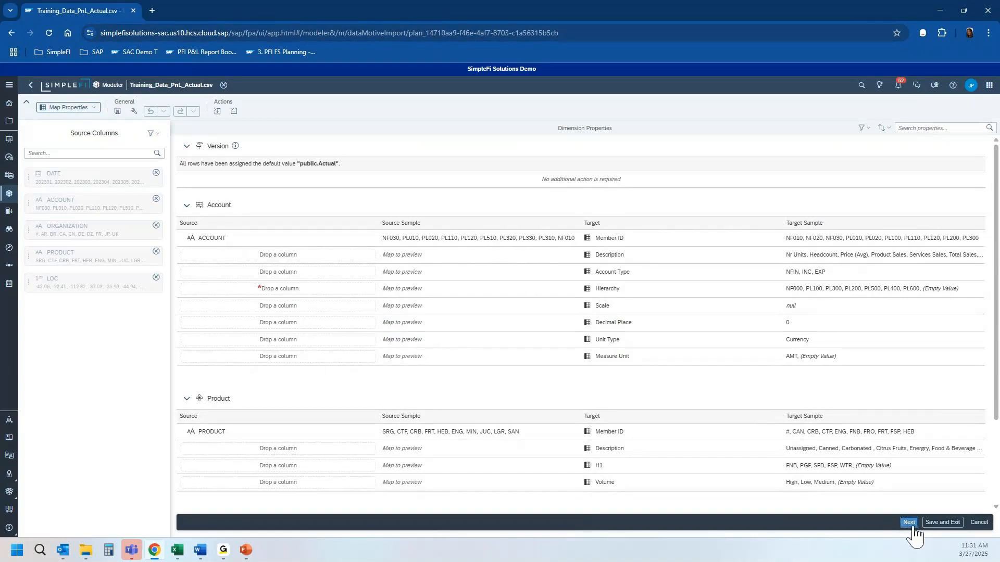
{"action": "left_click", "coordinate": [908, 523]}
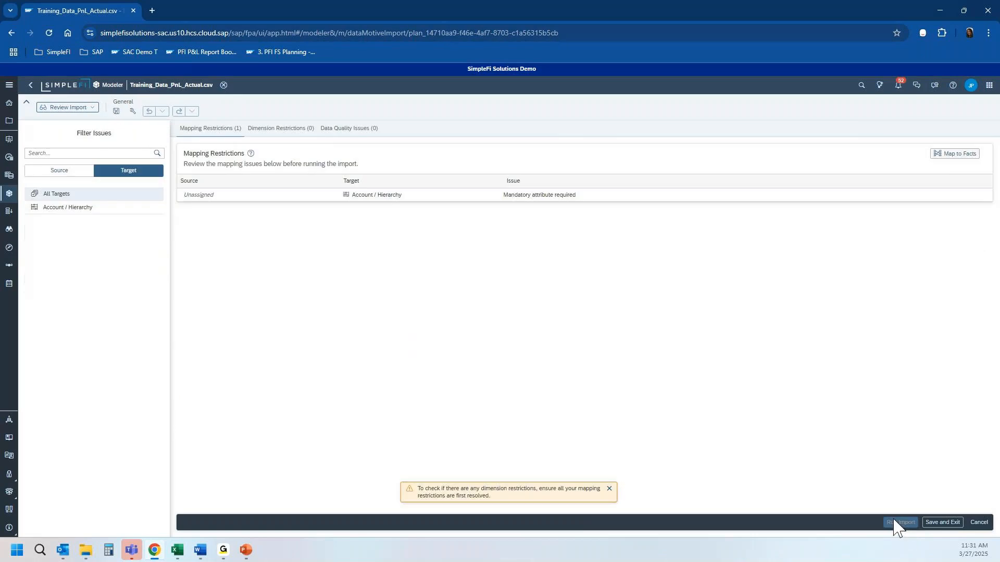
Go back to the fact mapping, unmap and remap the ACCOUNT column to Account, and exit the import setup without saving
{"action": "left_click", "coordinate": [90, 107]}
{"action": "left_click", "coordinate": [86, 133]}
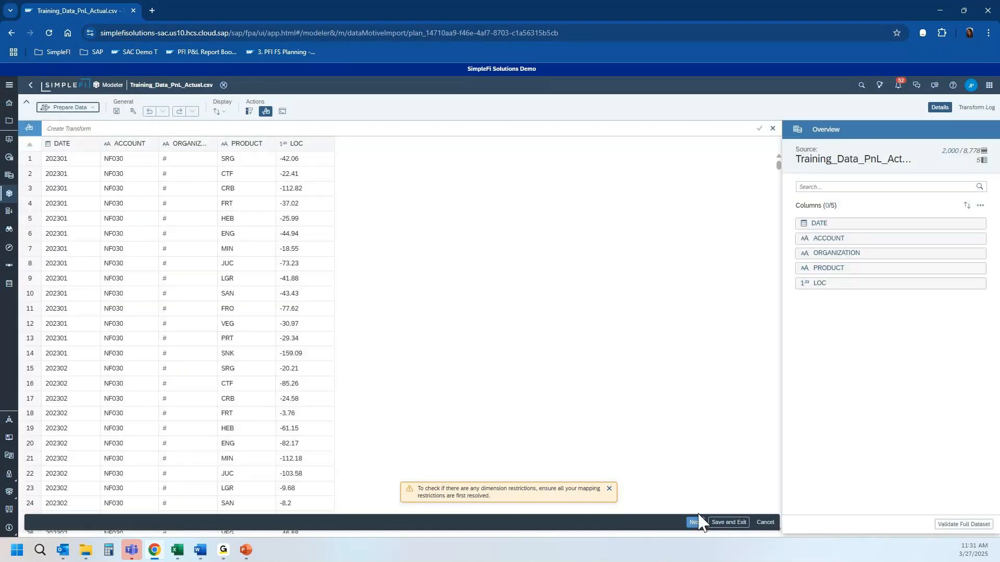
{"action": "left_click", "coordinate": [696, 522]}
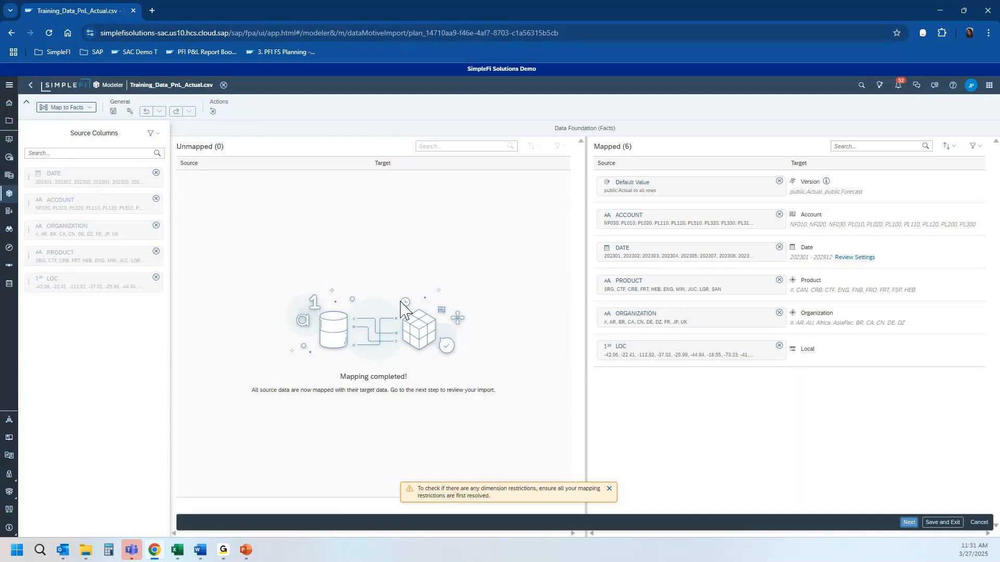
{"action": "left_click", "coordinate": [779, 214]}
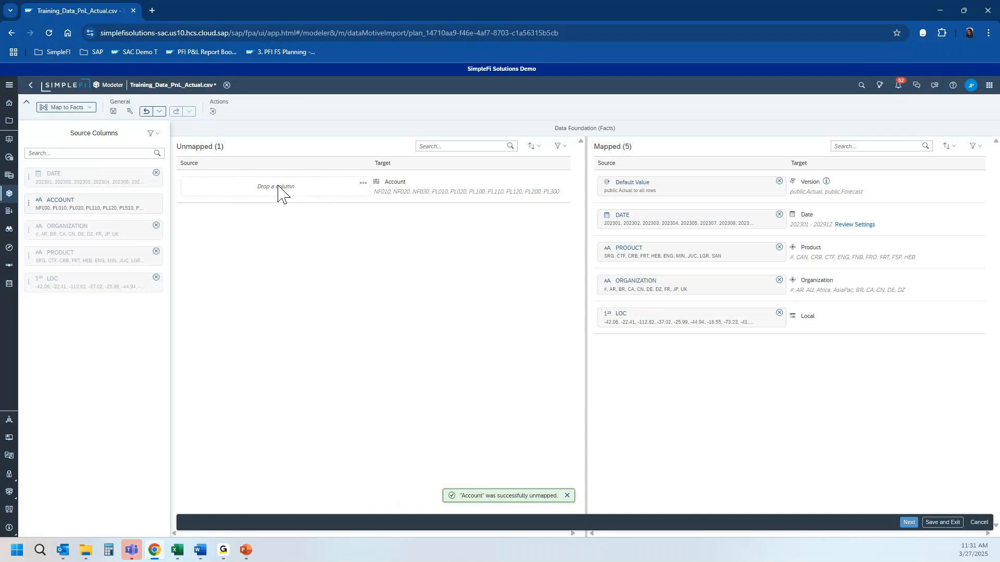
{"action": "left_click_drag", "start_coordinate": [45, 201], "coordinate": [264, 191]}
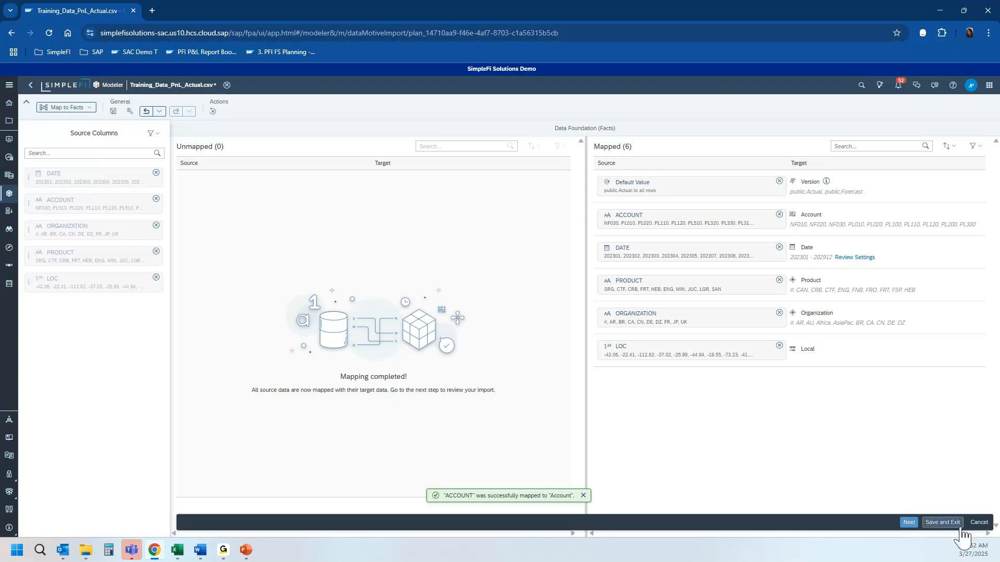
{"action": "left_click", "coordinate": [979, 522]}
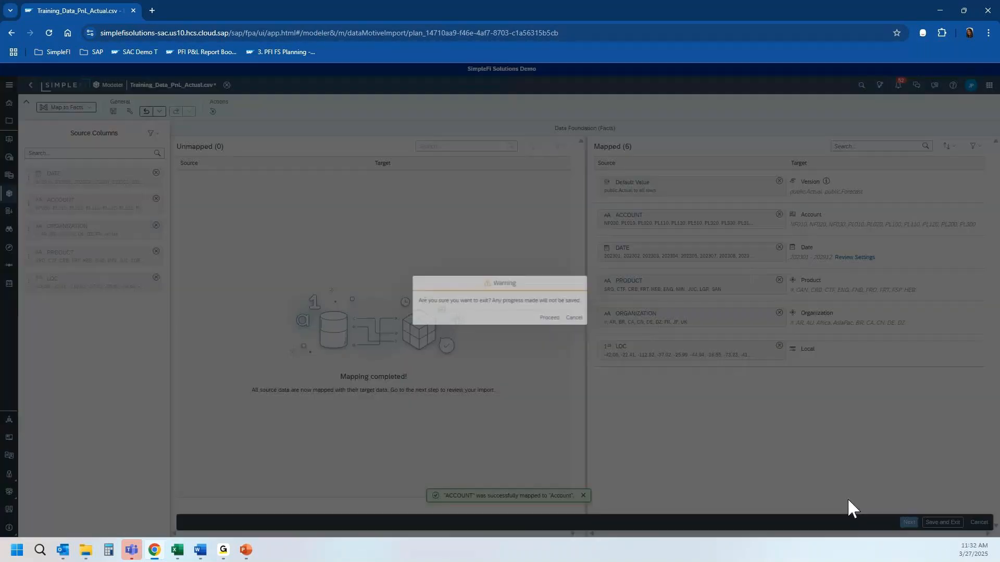
{"action": "left_click", "coordinate": [553, 318]}
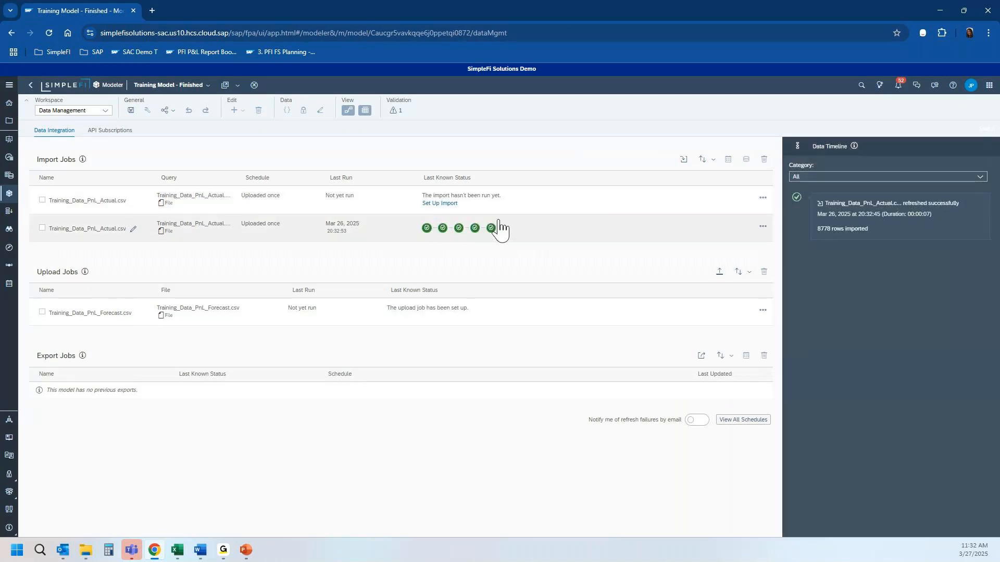
Check the data preparation status of the completed import job and look over the Actual data in the model structure
{"action": "left_click", "coordinate": [442, 229]}
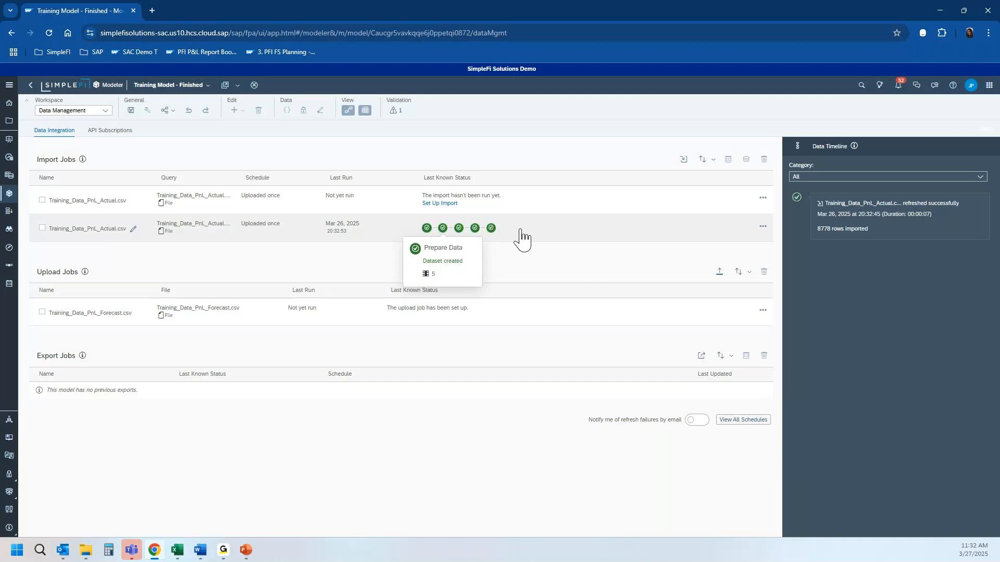
{"action": "left_click", "coordinate": [102, 116]}
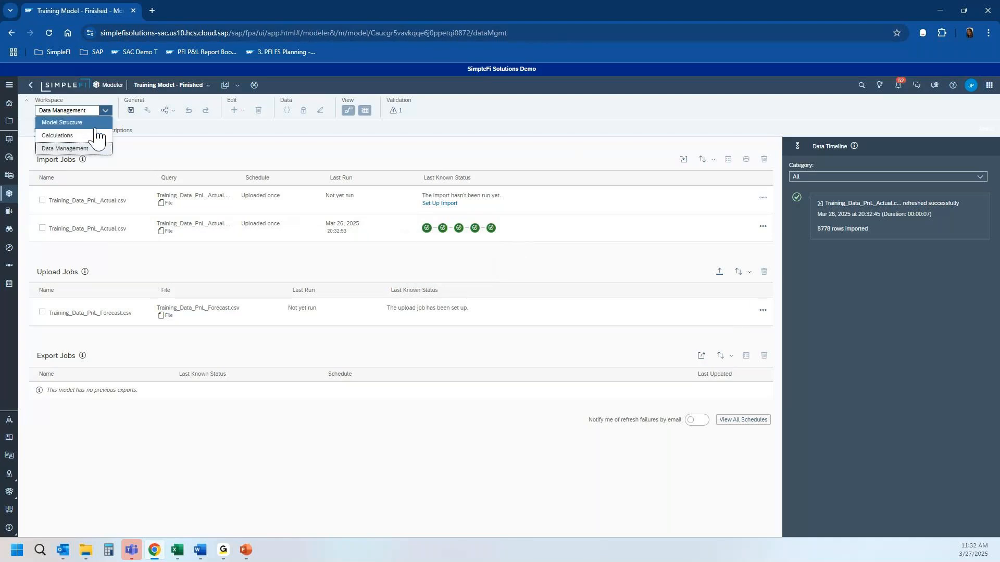
{"action": "left_click", "coordinate": [97, 127]}
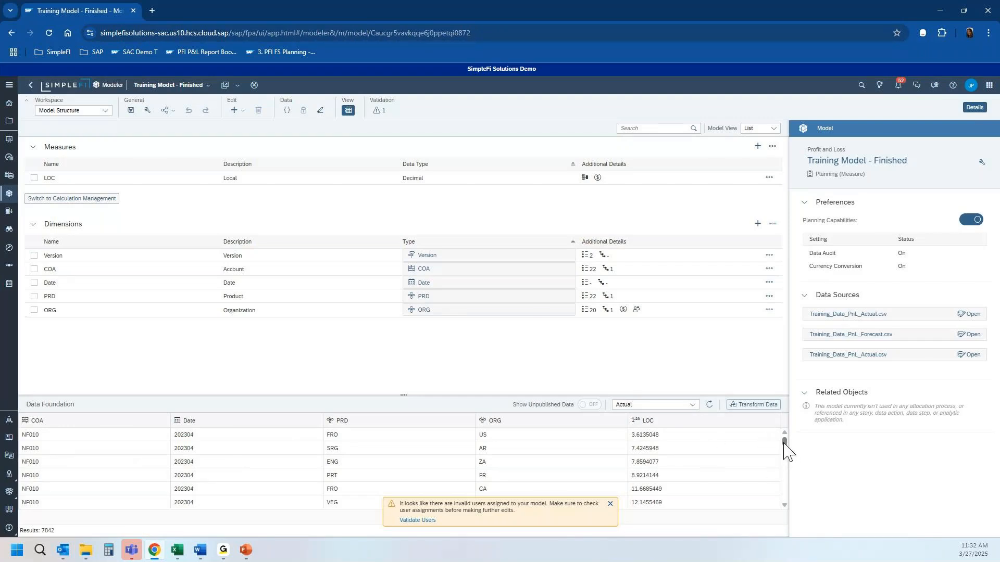
{"action": "left_click_drag", "start_coordinate": [783, 442], "coordinate": [783, 430]}
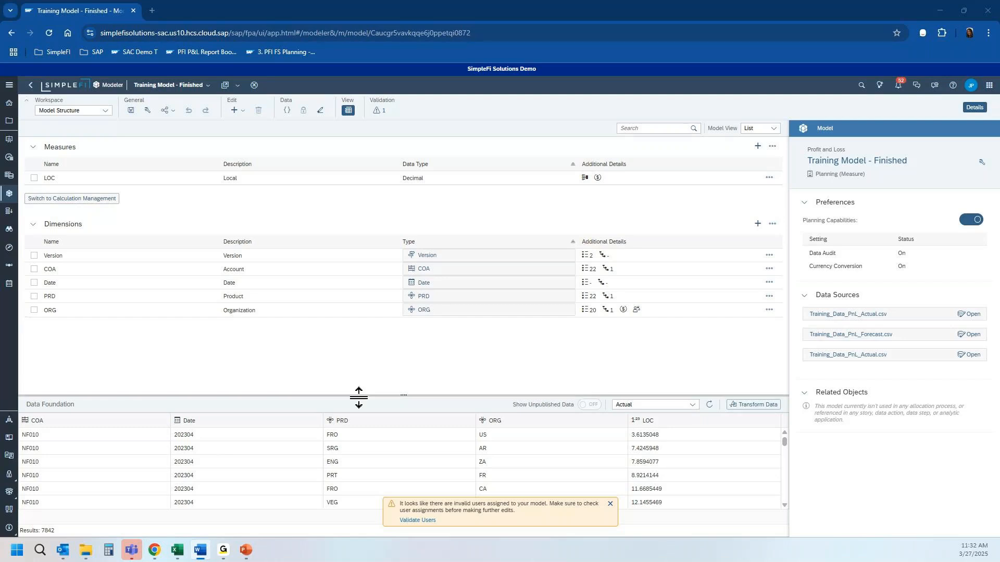
Return to the data management workspace of the finished model
{"action": "left_click", "coordinate": [91, 118]}
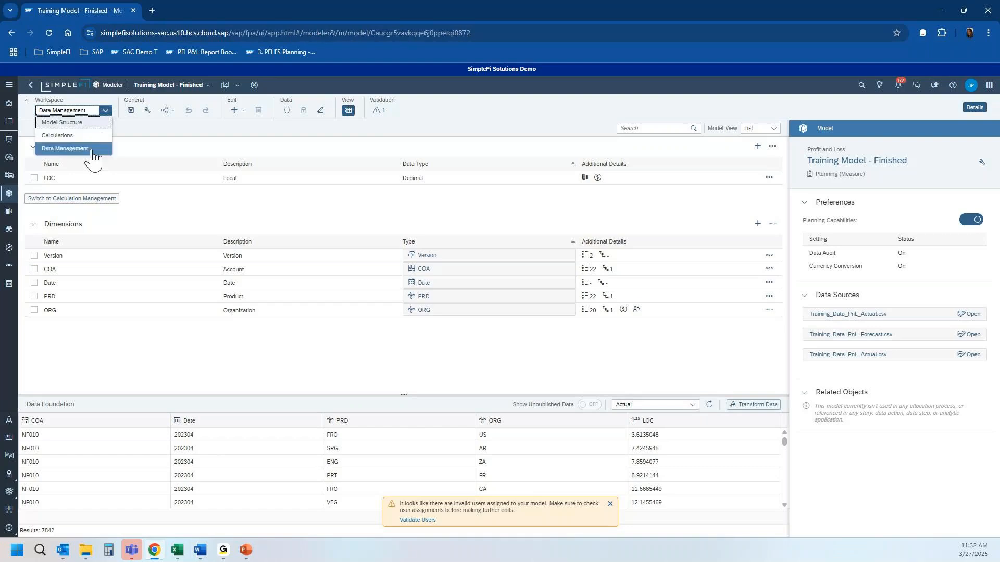
{"action": "left_click", "coordinate": [97, 150]}
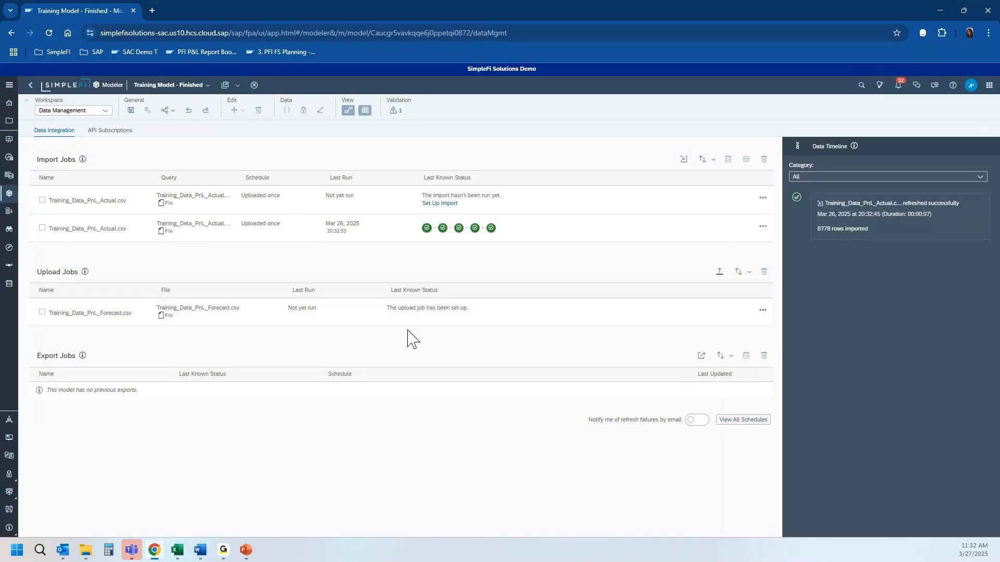
Delete the existing Training_Data_PnL_Forecast.csv upload job from the finished model
{"action": "left_click", "coordinate": [42, 312]}
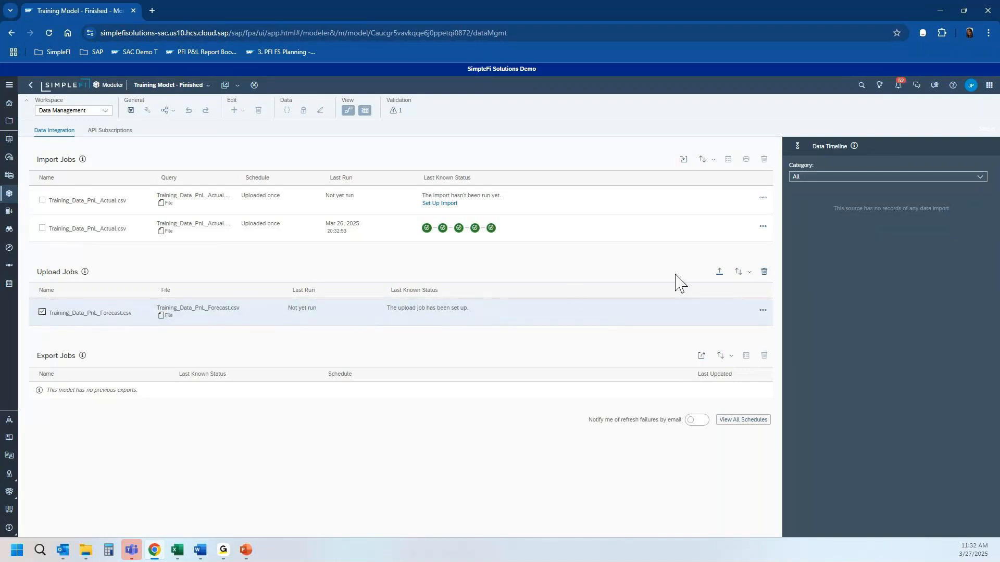
{"action": "left_click", "coordinate": [763, 273]}
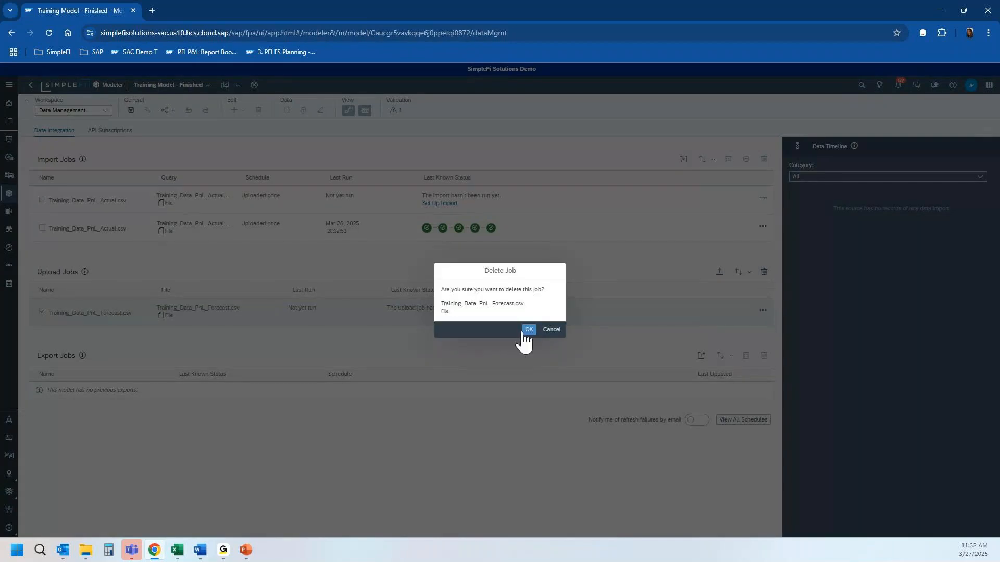
{"action": "left_click", "coordinate": [526, 329]}
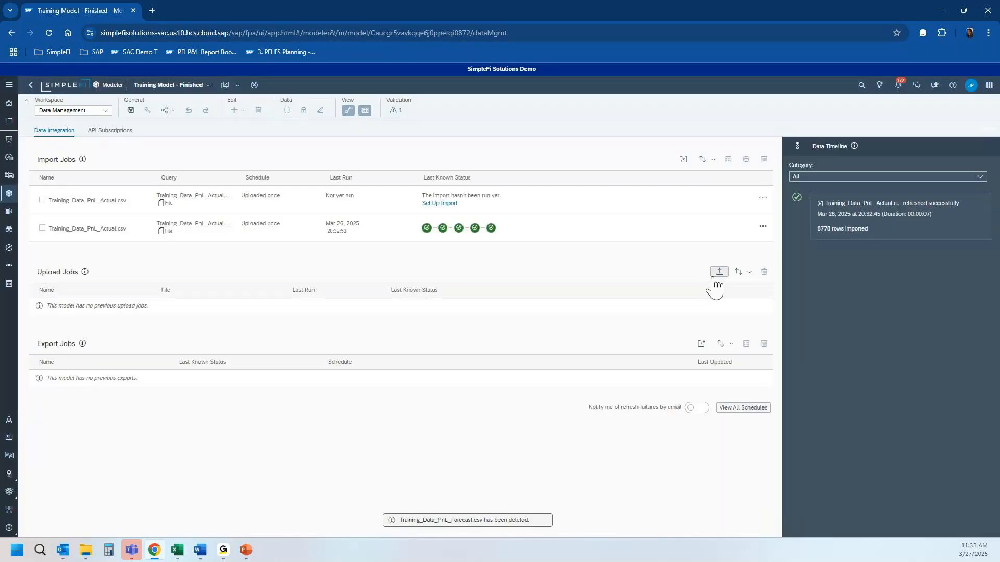
Create a new upload job for the finished model using Training_Data_PnL_Forecast.csv as the source file, with the CSV delimiter auto-detected
{"action": "left_click", "coordinate": [713, 275]}
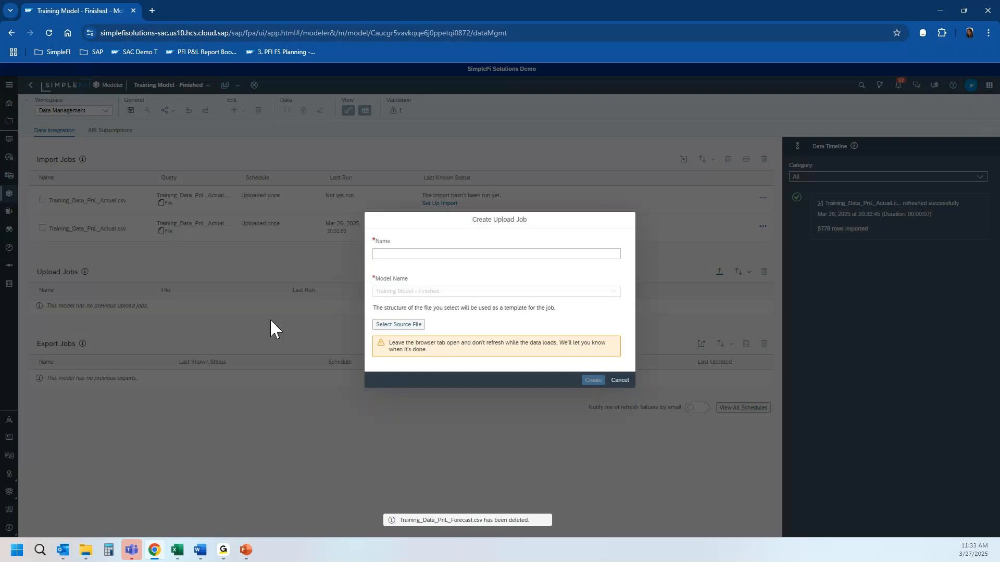
{"action": "left_click", "coordinate": [395, 327]}
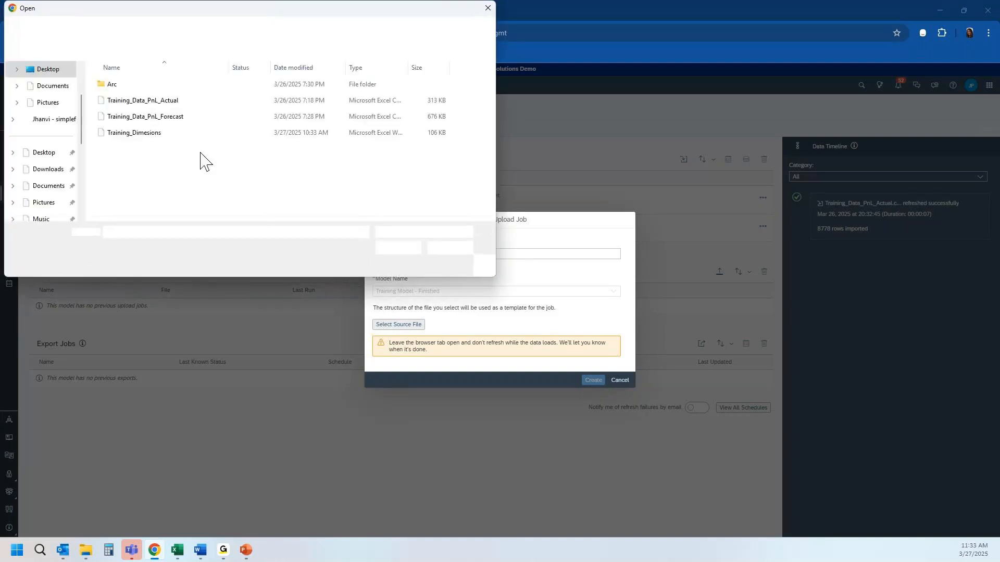
{"action": "left_click", "coordinate": [144, 117]}
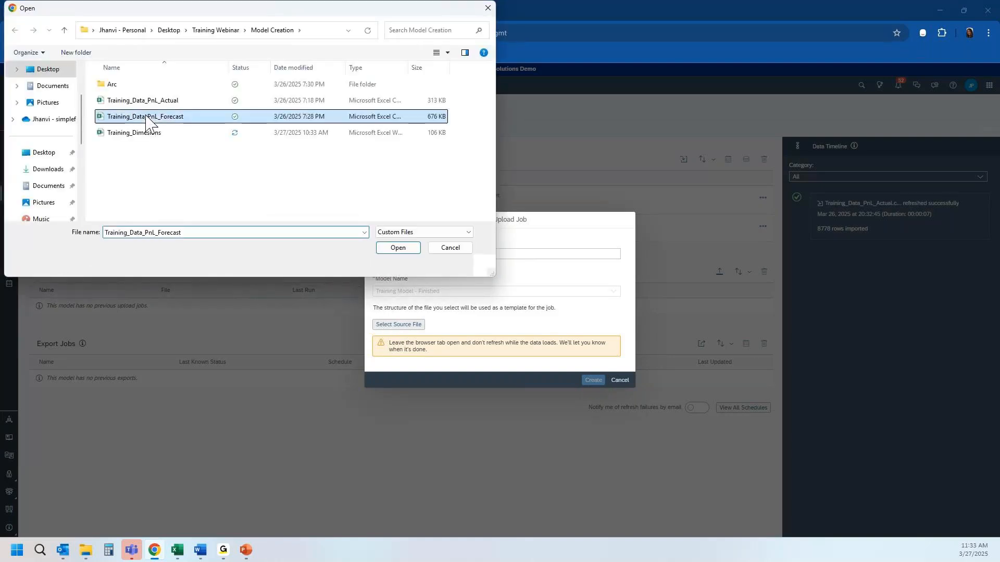
{"action": "left_click", "coordinate": [396, 249]}
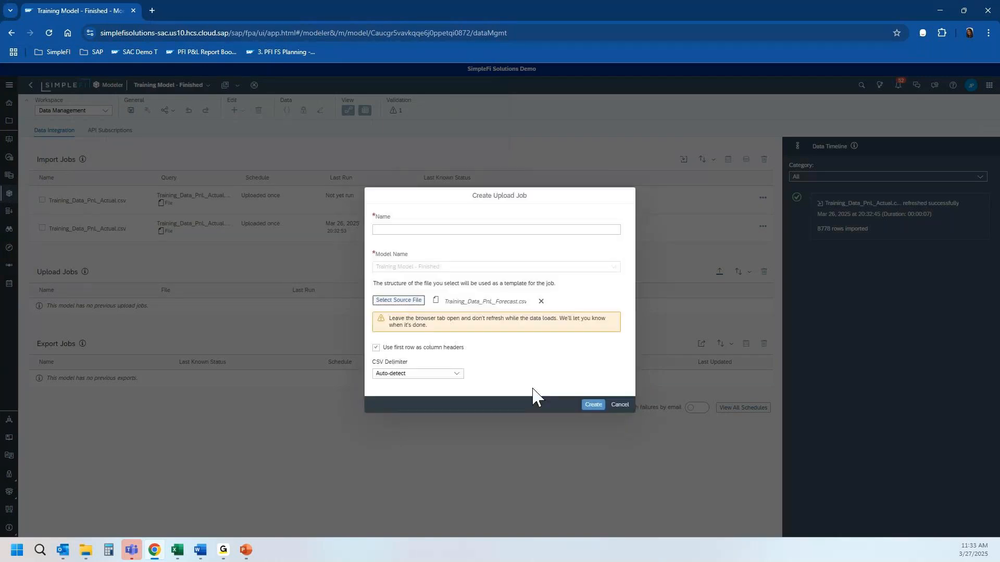
{"action": "left_click", "coordinate": [584, 405]}
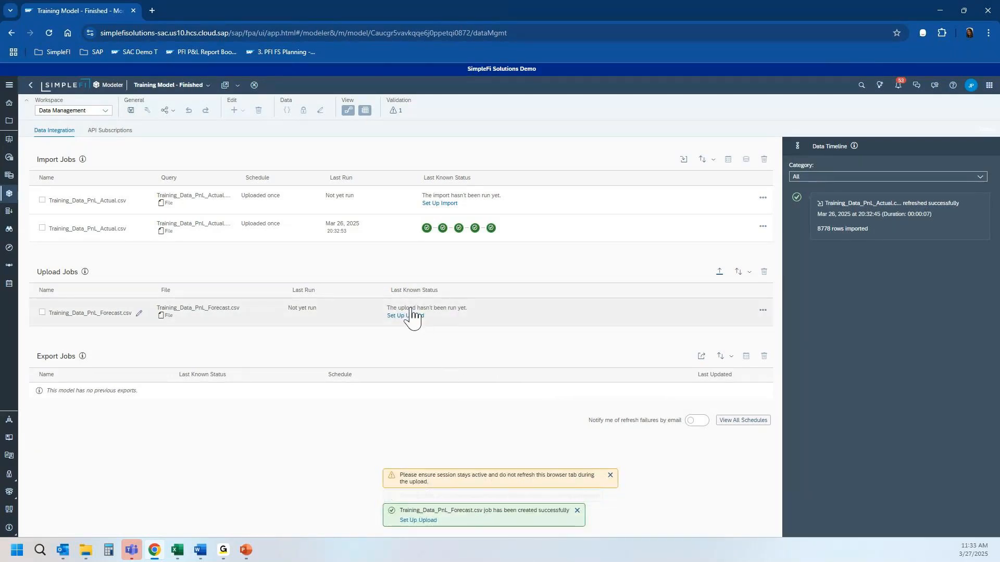
Set up the forecast upload through data preparation, fact mapping and review, and create the job with the Update import method
{"action": "left_click", "coordinate": [410, 314]}
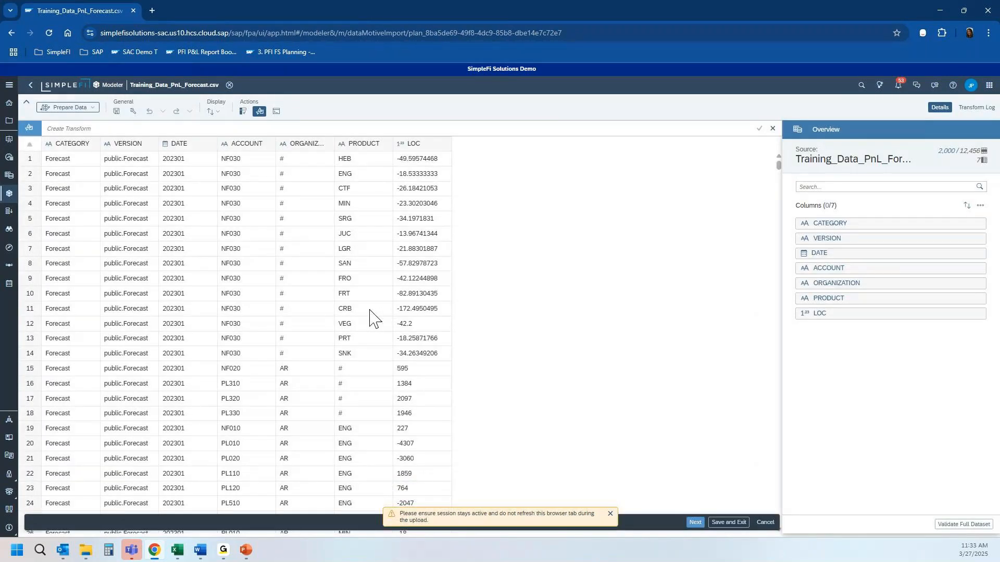
{"action": "left_click", "coordinate": [694, 522]}
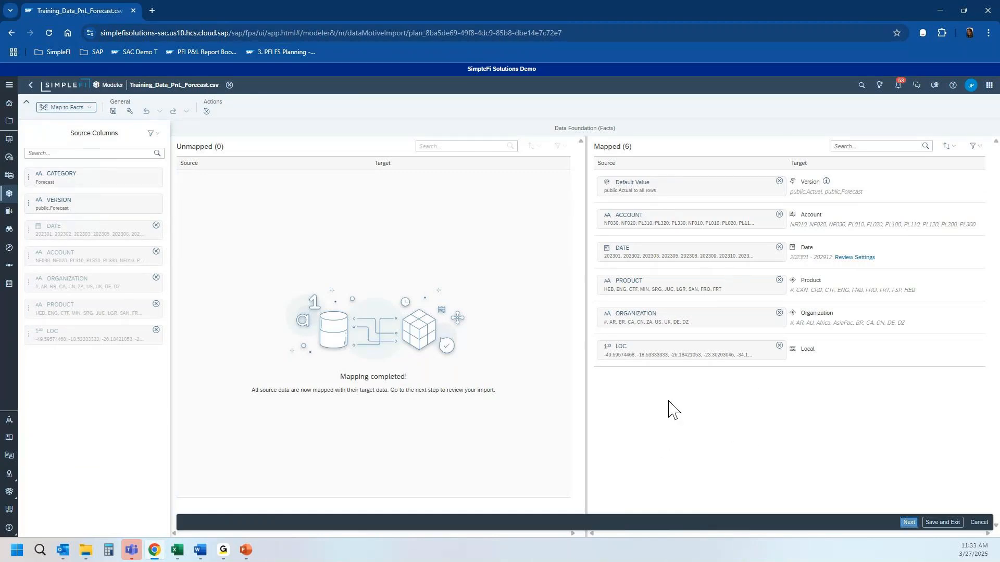
{"action": "left_click", "coordinate": [908, 522]}
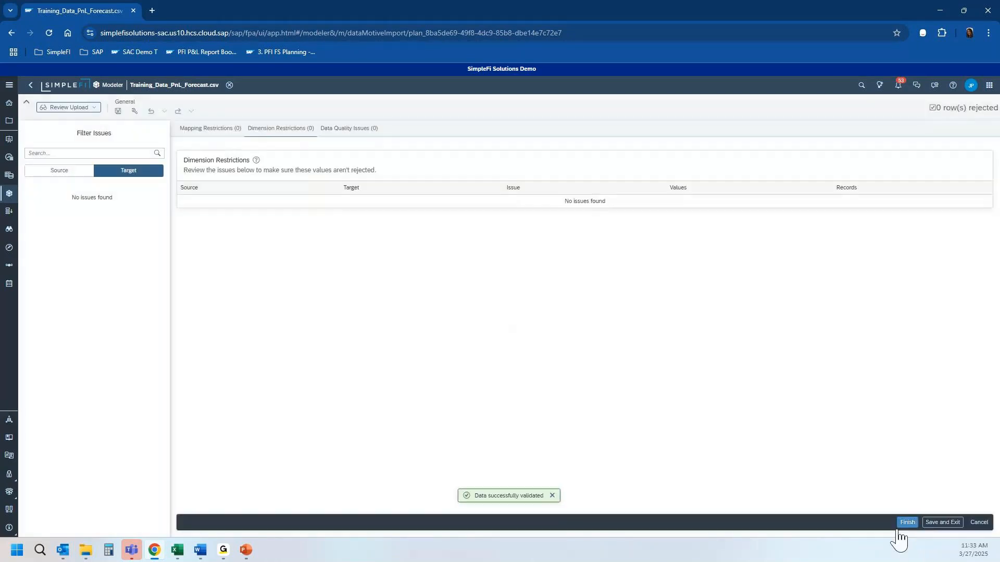
{"action": "left_click", "coordinate": [906, 523]}
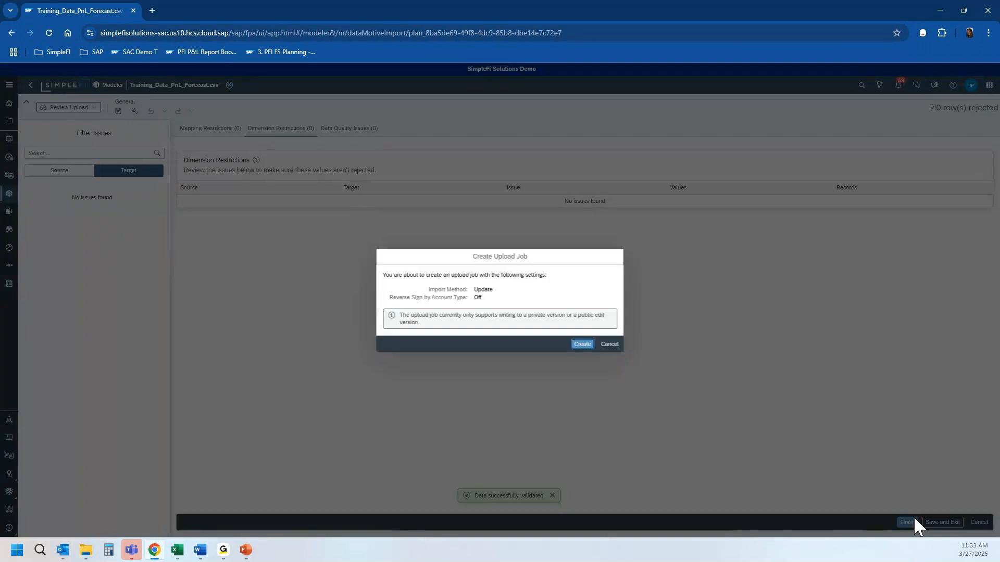
{"action": "left_click", "coordinate": [580, 344]}
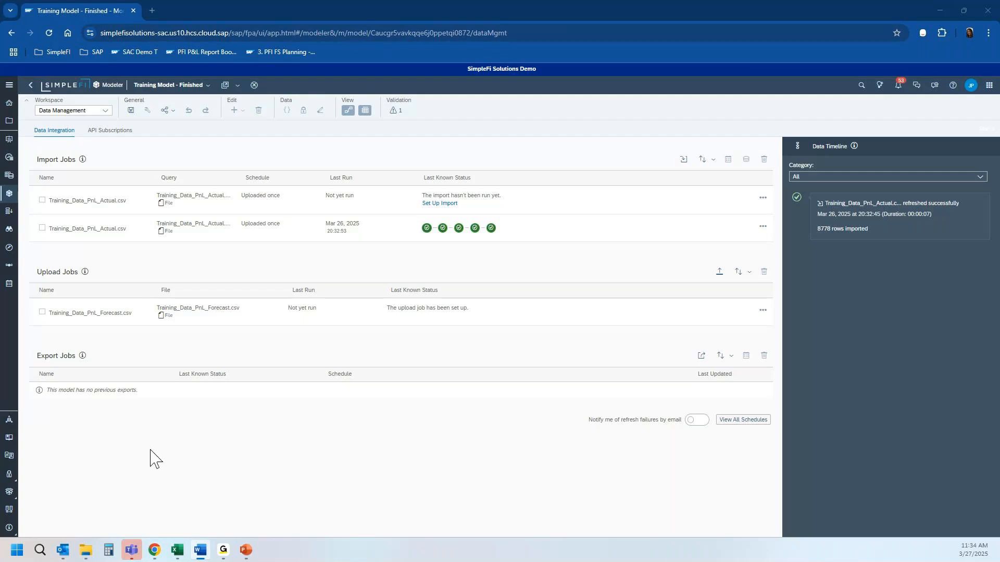
Go to the model structure of the finished model to look over its measures, dimensions and data foundation
{"action": "left_click", "coordinate": [105, 111]}
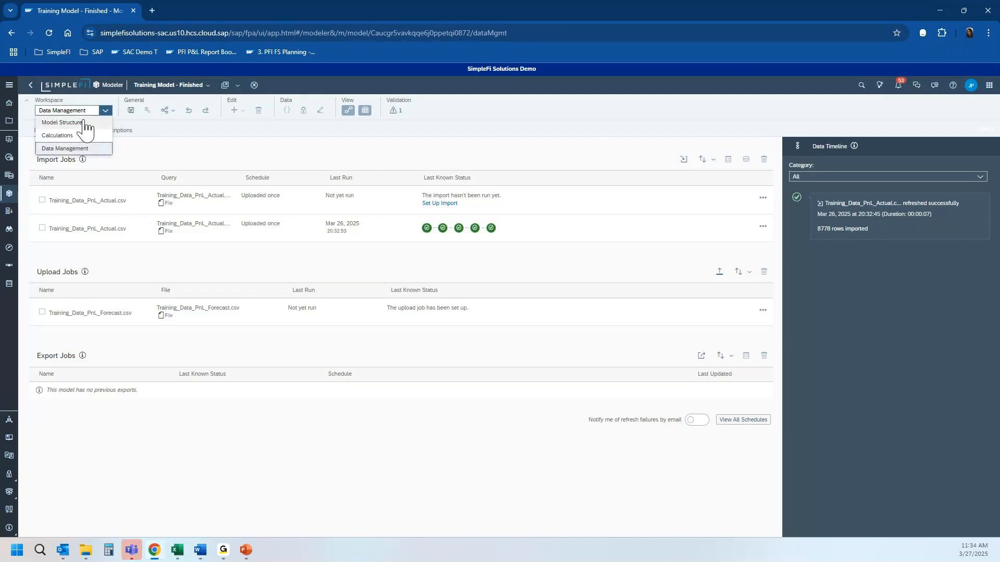
{"action": "left_click", "coordinate": [83, 122]}
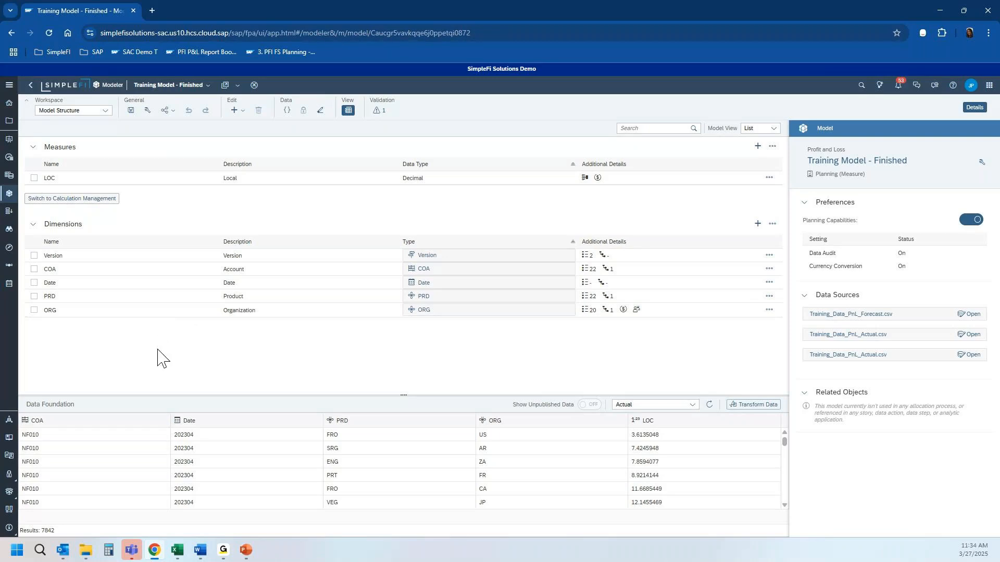
Switch to PowerPoint, start the slide show from the current slide and advance to the Additional Resources slide
{"action": "left_click", "coordinate": [250, 555]}
{"action": "key", "text": "shift+F5"}
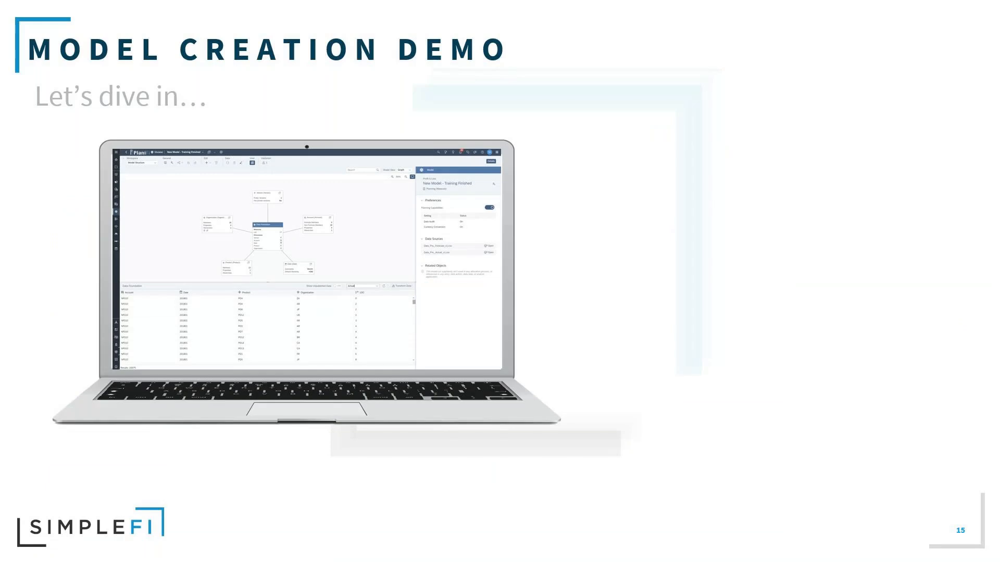
{"action": "left_click", "coordinate": [78, 480]}
{"action": "left_click", "coordinate": [79, 481]}
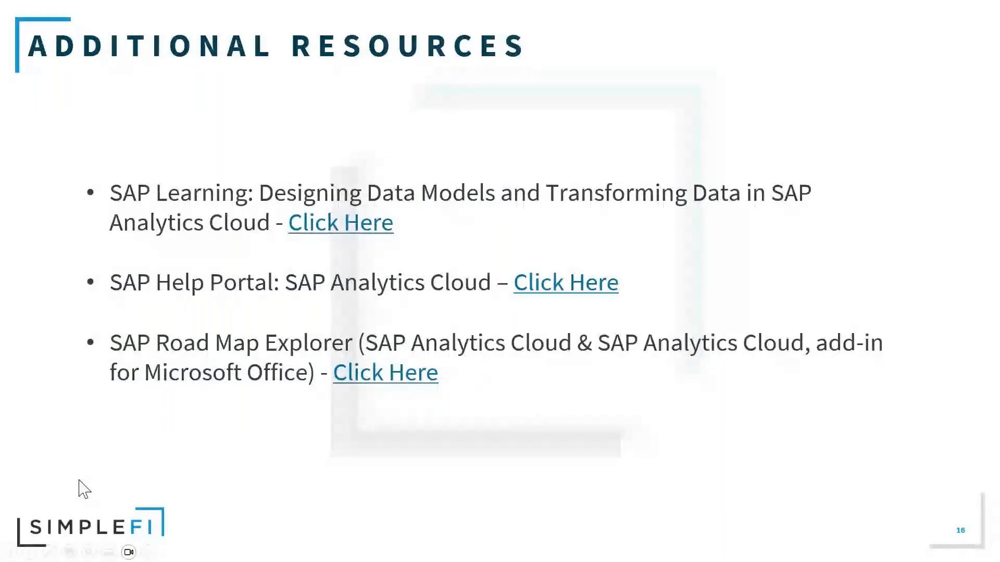